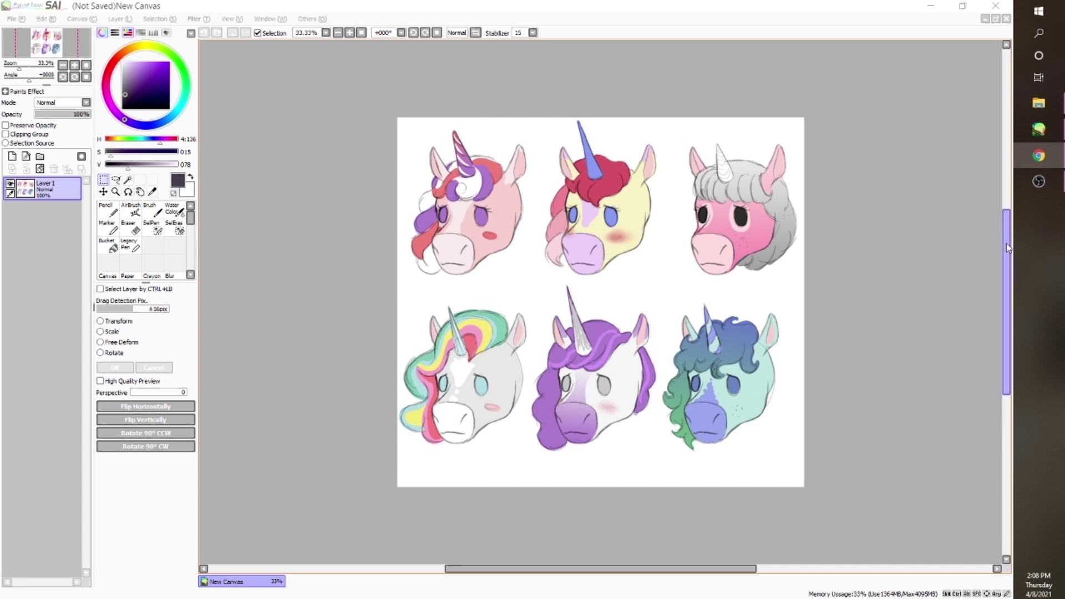
pyautogui.moveTo(1006, 244); pyautogui.dragTo(1004, 249)
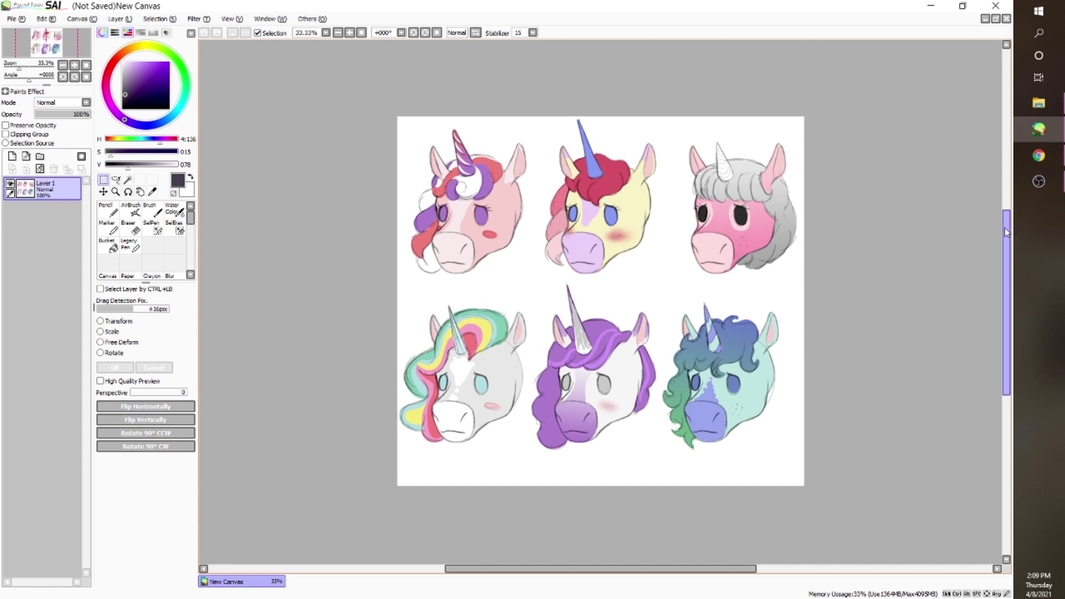
pyautogui.moveTo(1006, 226); pyautogui.dragTo(1008, 223)
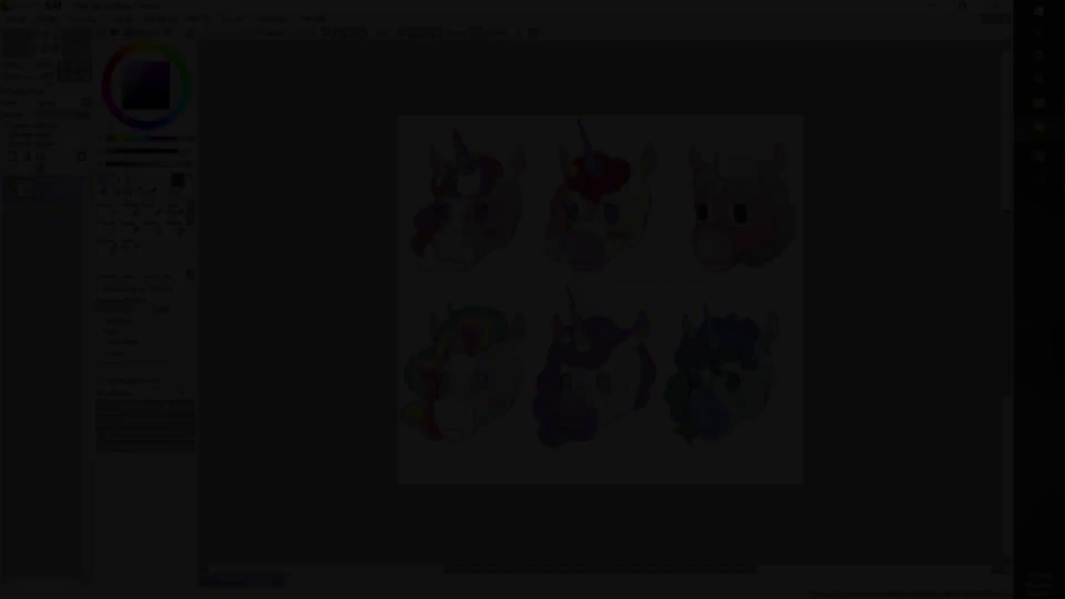
pyautogui.press('m')
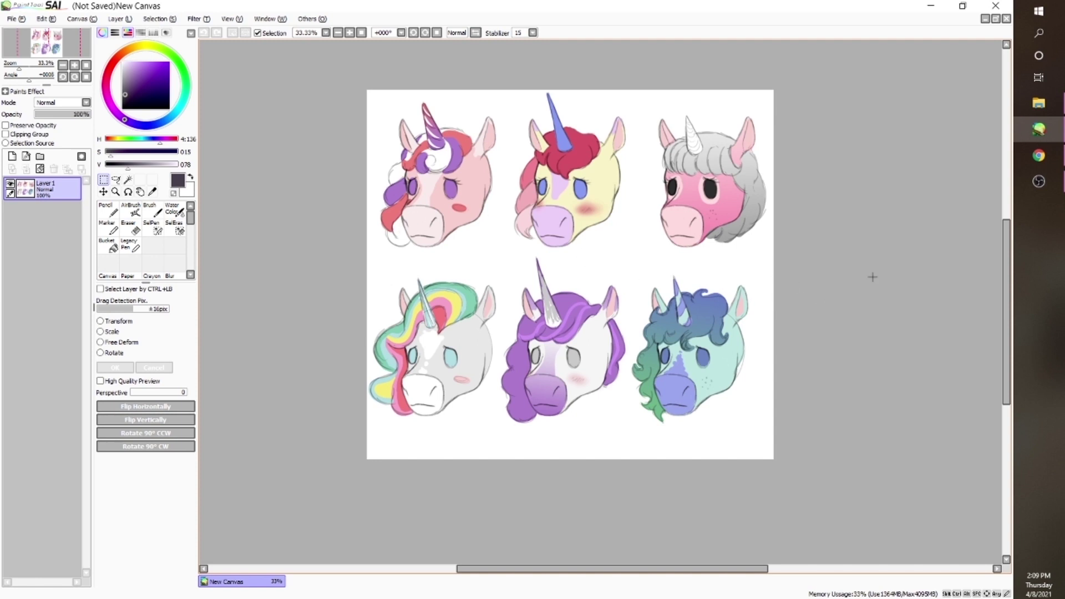
pyautogui.scroll(1, 1005, 277)
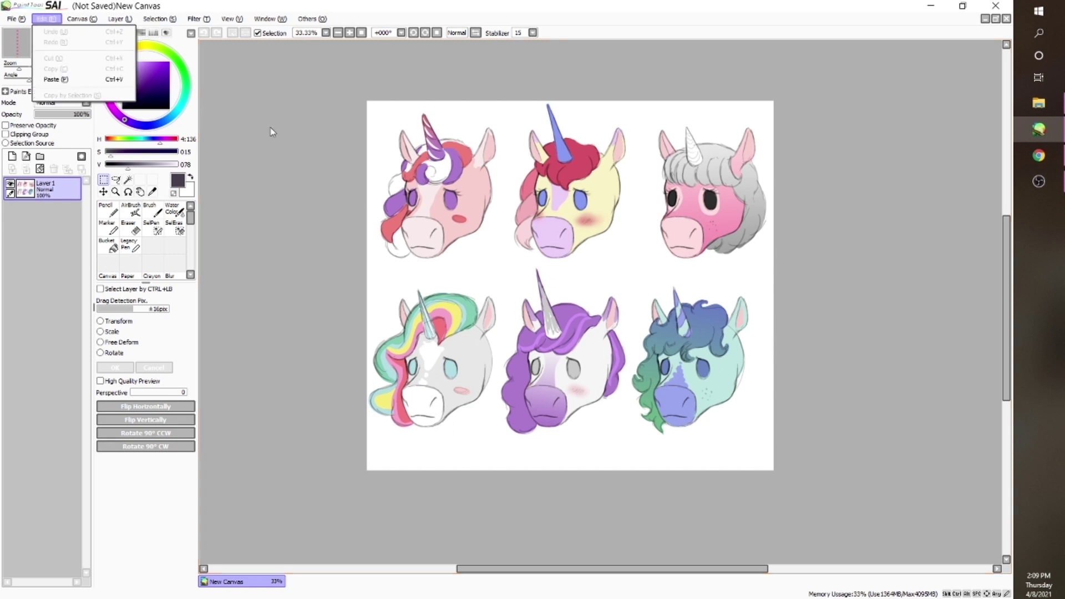
pyautogui.click(271, 128)
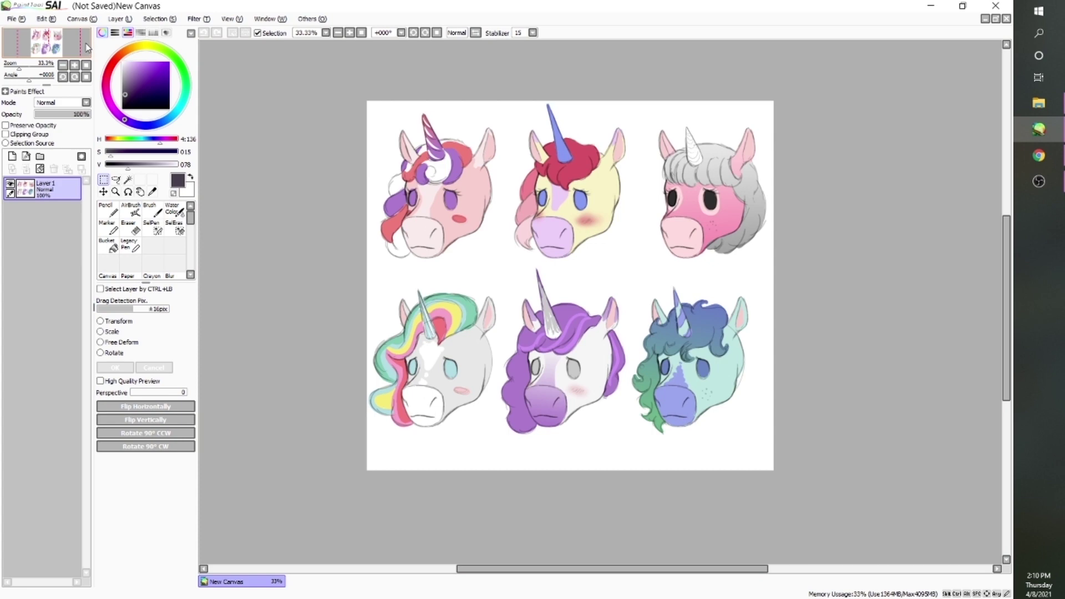
# - Create a new canvas 2000 pixels wide and 2000 pixels high
pyautogui.click(15, 20)
pyautogui.click(25, 35)
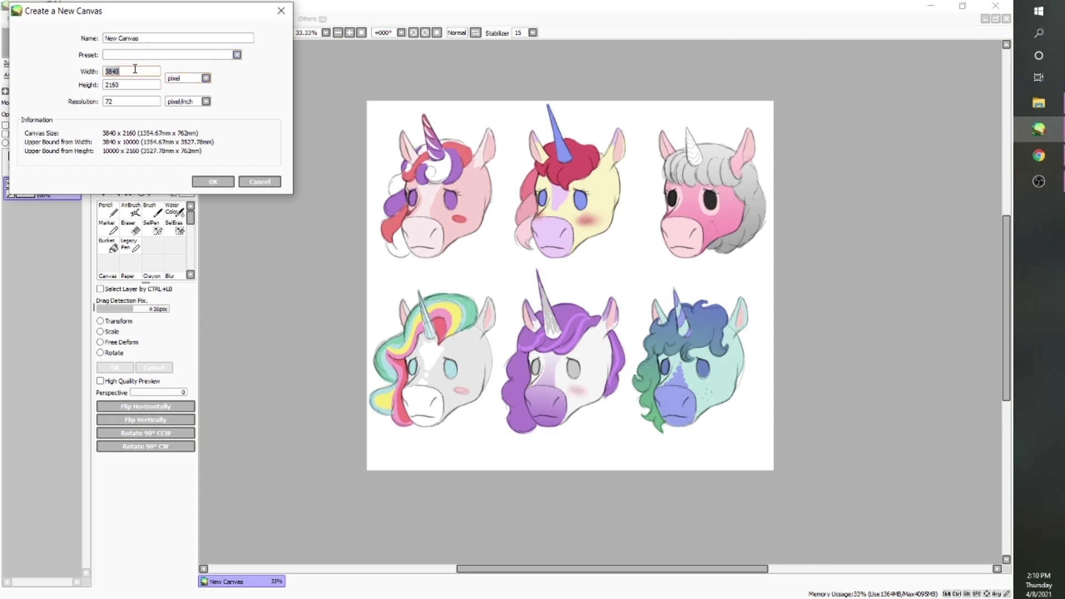
pyautogui.write('2')
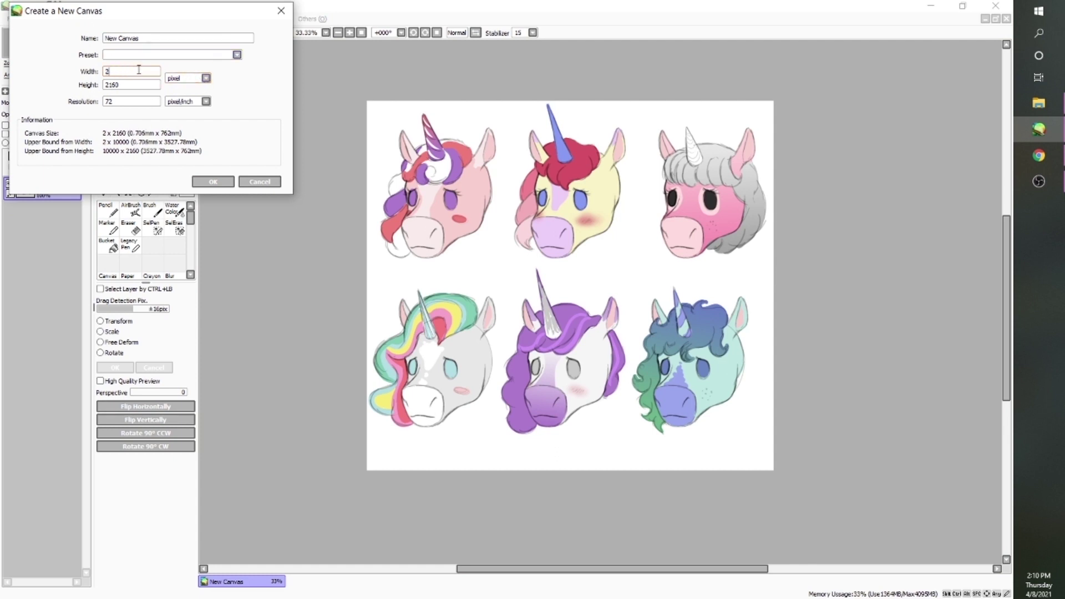
pyautogui.write('000')
pyautogui.press('Tab')
pyautogui.write('2000')
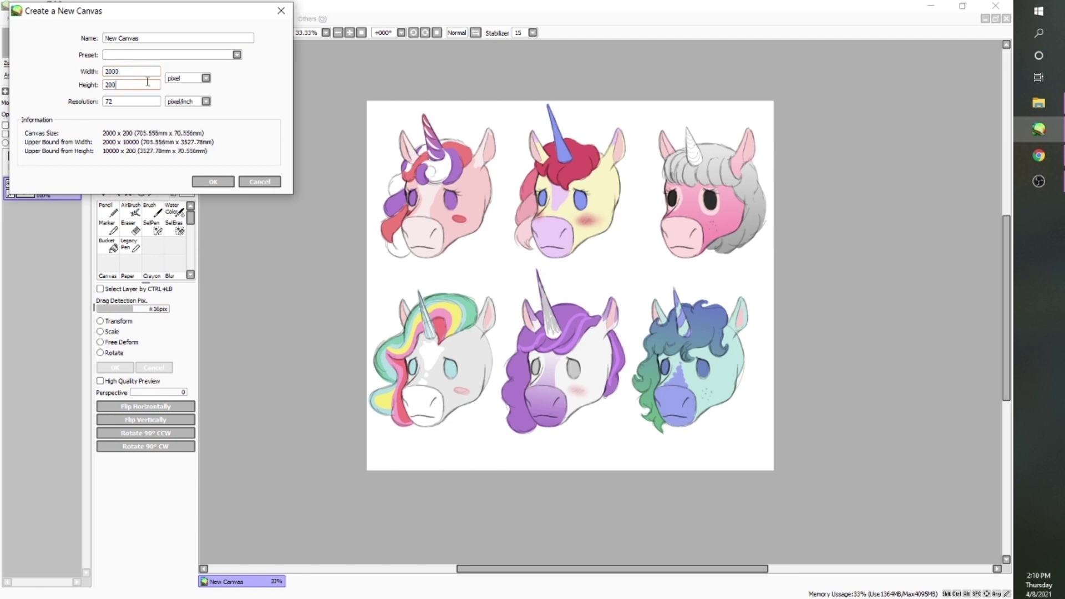
pyautogui.click(213, 182)
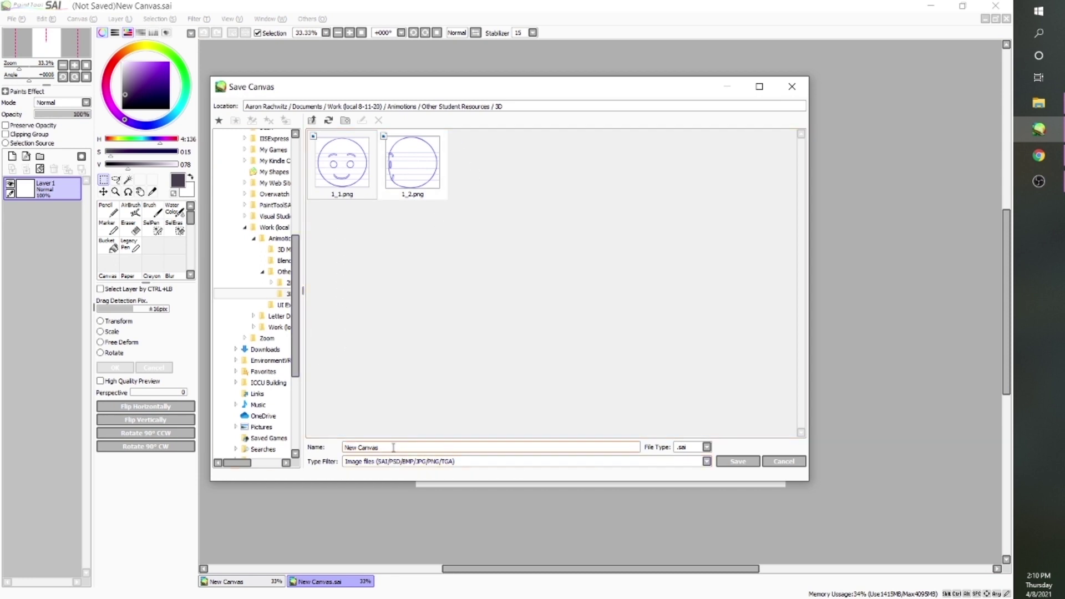
# - Save the new canvas as ReferenceImage_Unicorn in .sai format
pyautogui.moveTo(393, 448); pyautogui.dragTo(328, 453)
pyautogui.write('Refer')
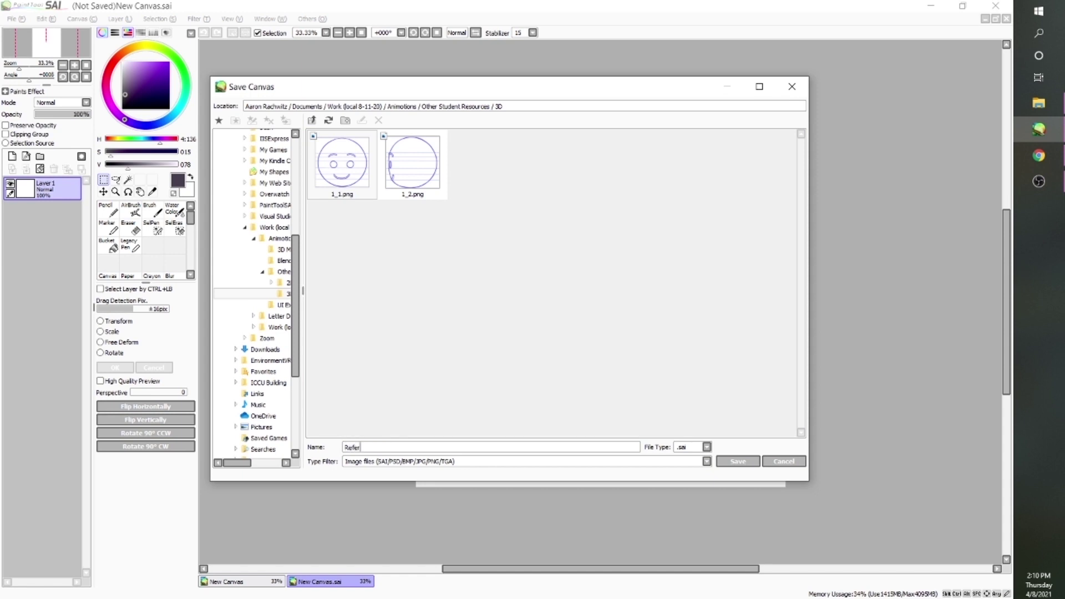
pyautogui.write('enceImma')
pyautogui.press('BackSpace')
pyautogui.press('BackSpace')
pyautogui.write('age_Unicorn')
pyautogui.press('Return')
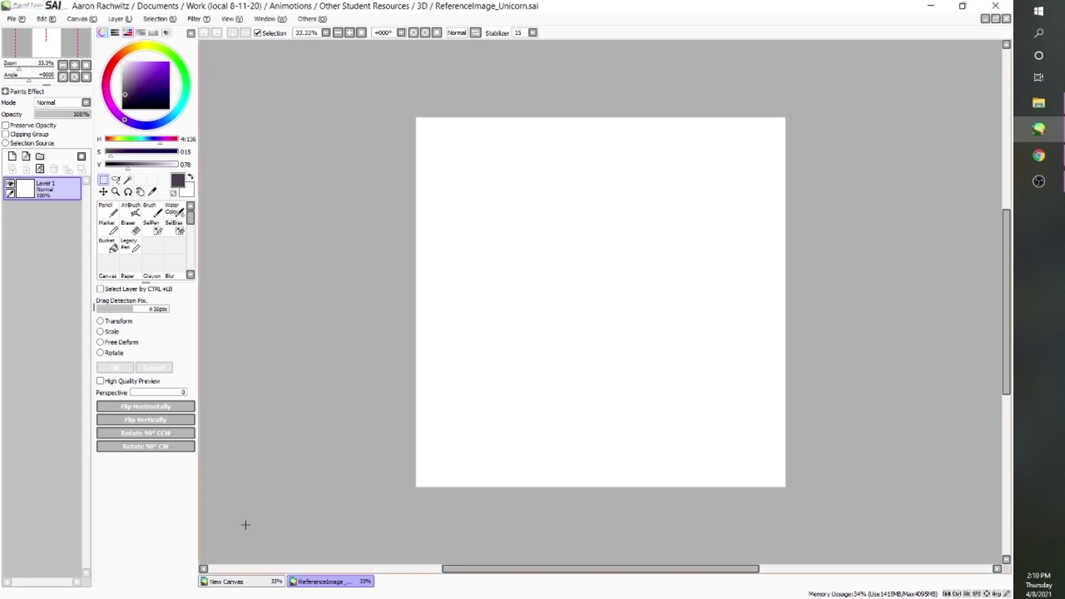
# - Copy the teal unicorn head with the blue mane from the character sheet into the upper-left area of the ReferenceImage_Unicorn canvas
pyautogui.click(267, 581)
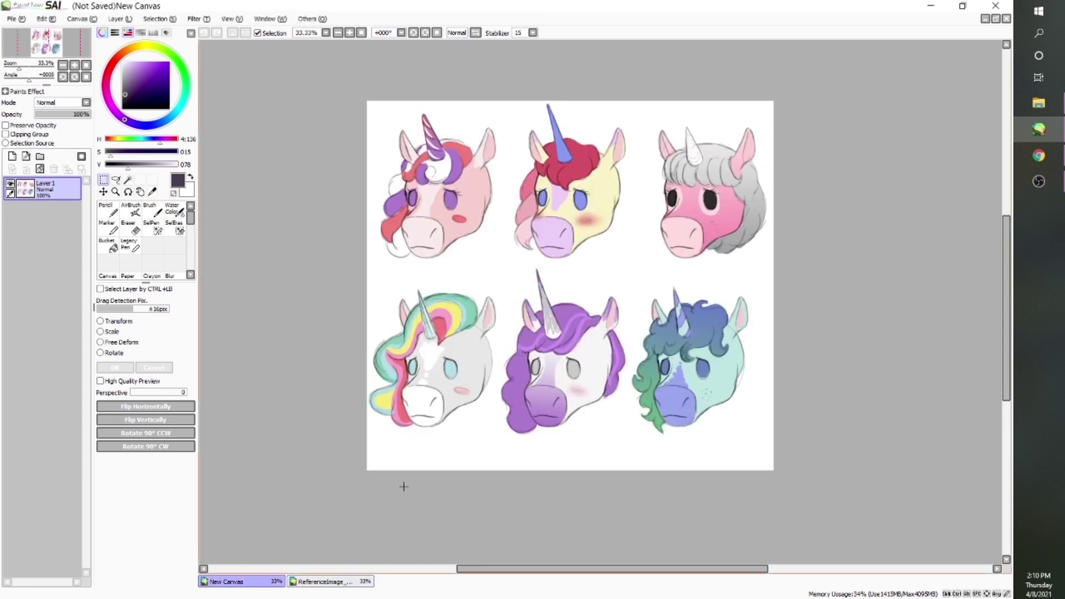
pyautogui.moveTo(633, 279); pyautogui.dragTo(713, 419)
pyautogui.click(649, 292)
pyautogui.moveTo(627, 276); pyautogui.dragTo(761, 442)
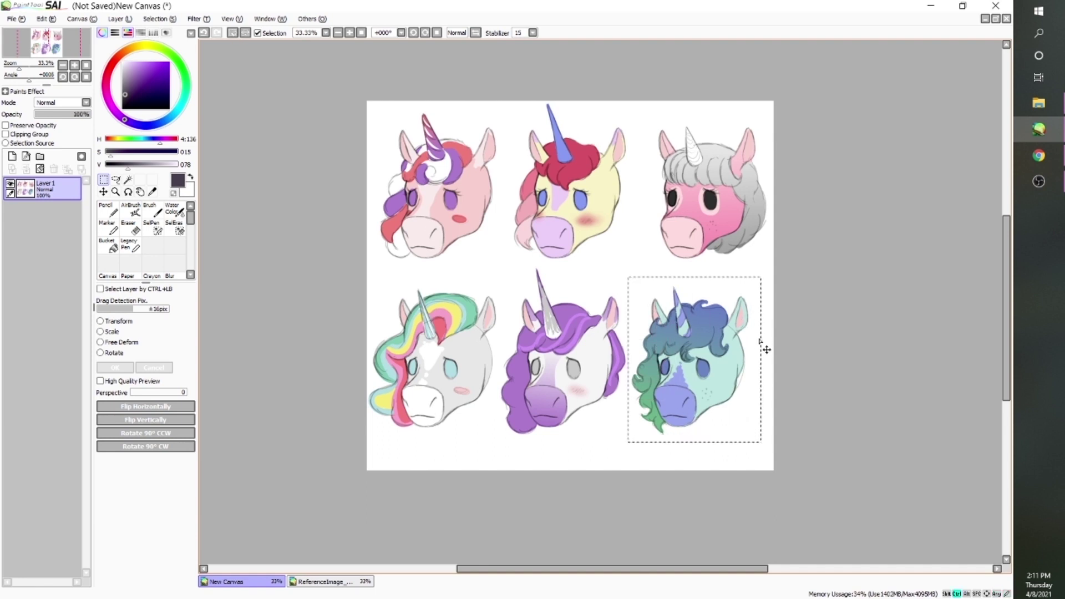
pyautogui.click(327, 582)
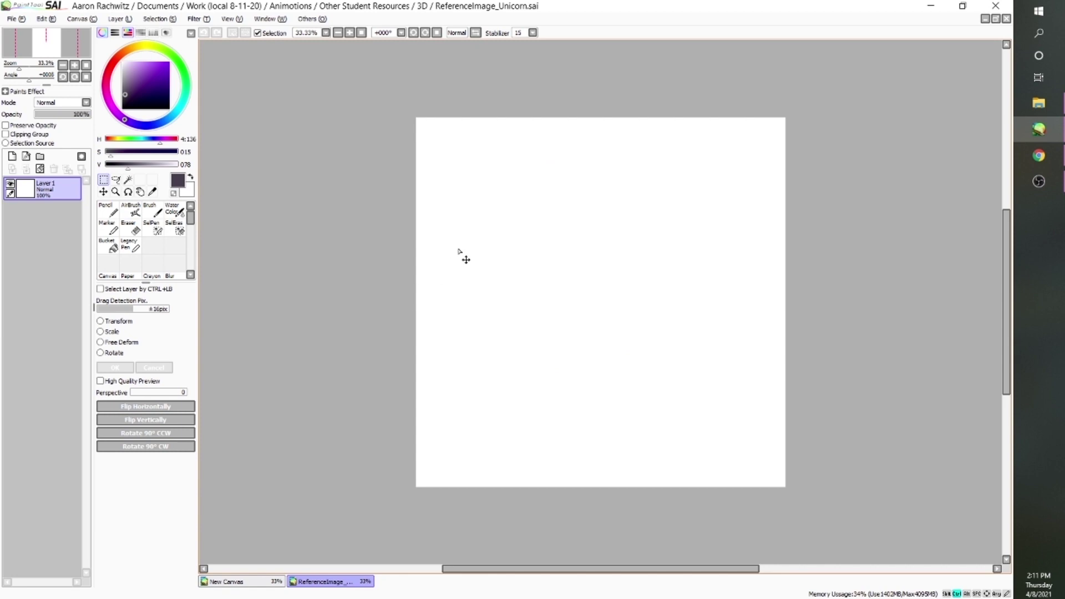
pyautogui.hotkey('ctrl', 'v')
pyautogui.moveTo(675, 351); pyautogui.dragTo(504, 218)
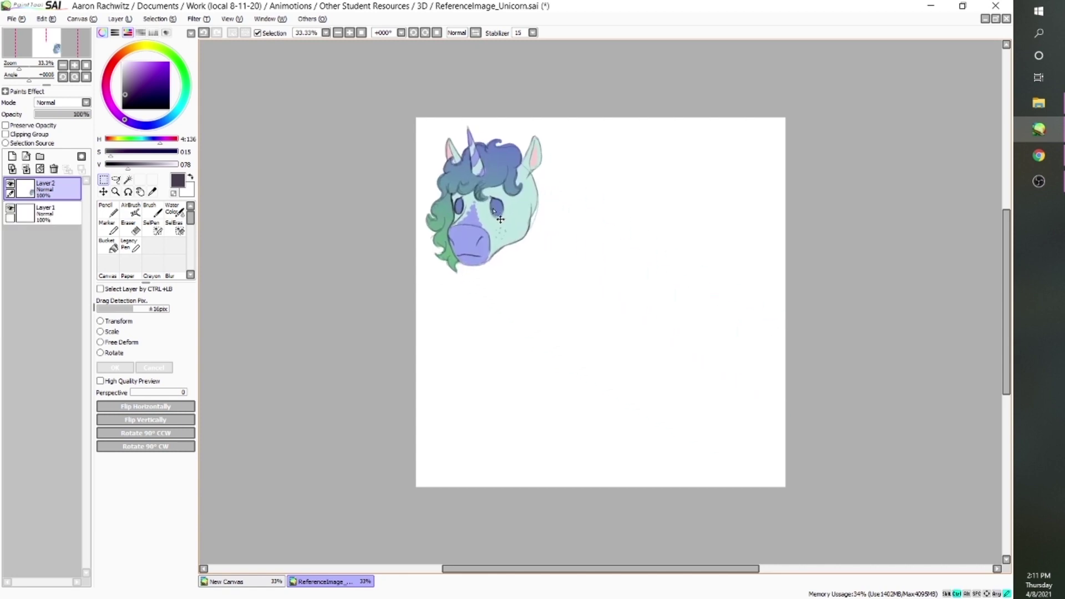
# - Copy the pink unicorn head with the red and purple mane beside the teal one and merge everything into one layer
pyautogui.click(266, 581)
pyautogui.moveTo(364, 104); pyautogui.dragTo(634, 229)
pyautogui.hotkey('ctrl', 'c')
pyautogui.click(325, 582)
pyautogui.hotkey('ctrl', 'v')
pyautogui.hotkey('ctrl', 'shift', 'e')
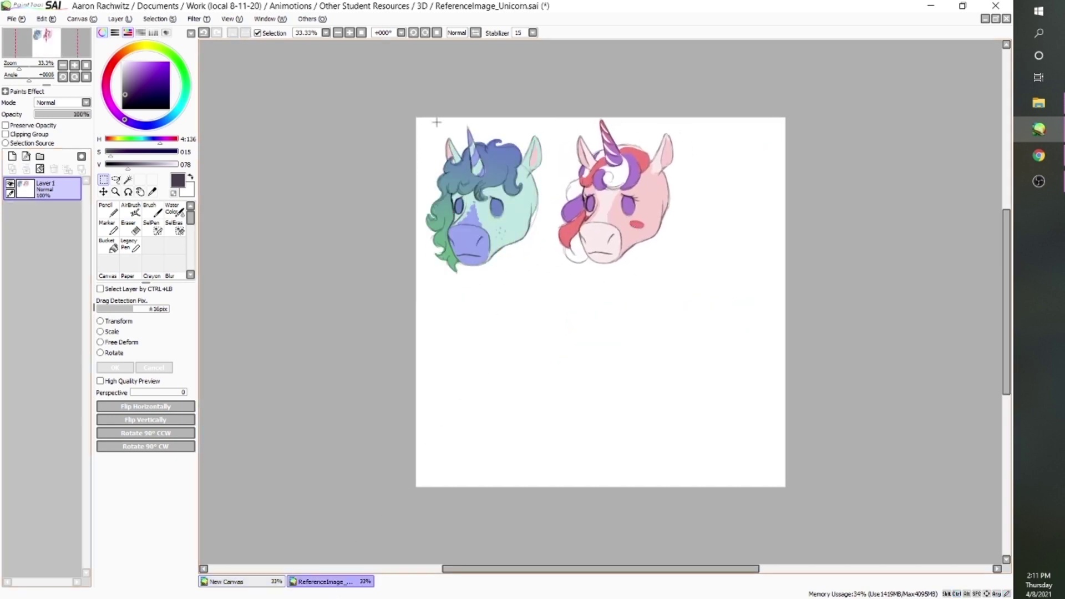
# - Scale down the two reference heads and fit them side by side in the canvas's upper-left corner
pyautogui.moveTo(419, 119); pyautogui.dragTo(545, 281)
pyautogui.moveTo(503, 224); pyautogui.dragTo(520, 226)
pyautogui.moveTo(419, 121); pyautogui.dragTo(685, 273)
pyautogui.hotkey('ctrl', 'z')
pyautogui.hotkey('ctrl', 'z')
pyautogui.moveTo(709, 117); pyautogui.dragTo(555, 272)
pyautogui.moveTo(633, 224); pyautogui.dragTo(622, 225)
pyautogui.hotkey('ctrl', 'd')
pyautogui.hotkey('ctrl', 't')
pyautogui.moveTo(684, 284)
pyautogui.mouseDown()
pyautogui.moveTo(601, 247)
pyautogui.moveTo(600, 233)
pyautogui.moveTo(576, 217)
pyautogui.mouseUp()
pyautogui.click(132, 215)
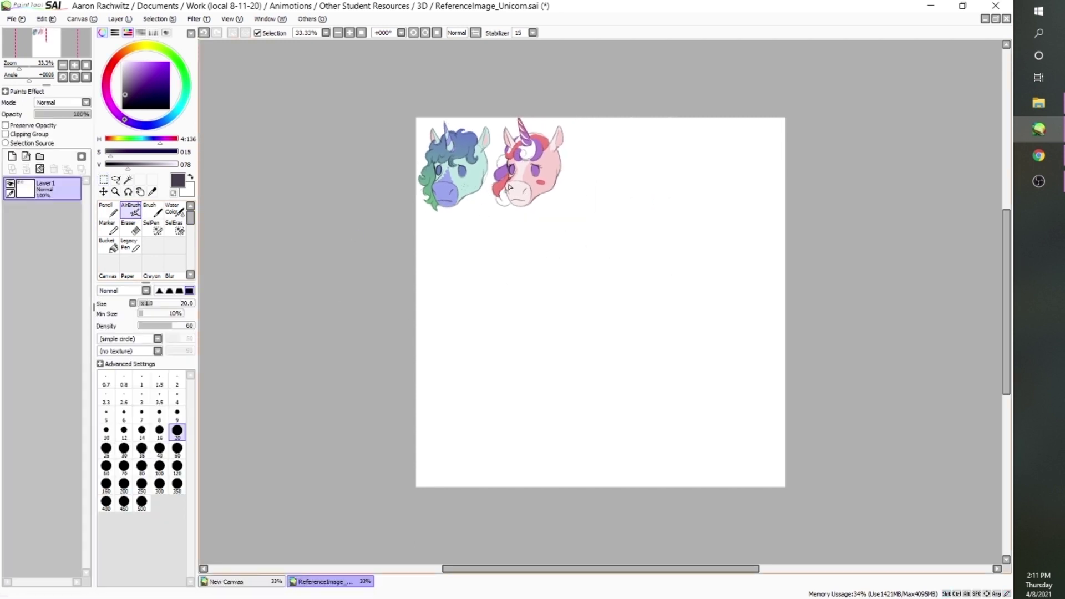
pyautogui.keyDown('ctrl'); pyautogui.moveTo(515, 191); pyautogui.dragTo(516, 189); pyautogui.keyUp('ctrl')
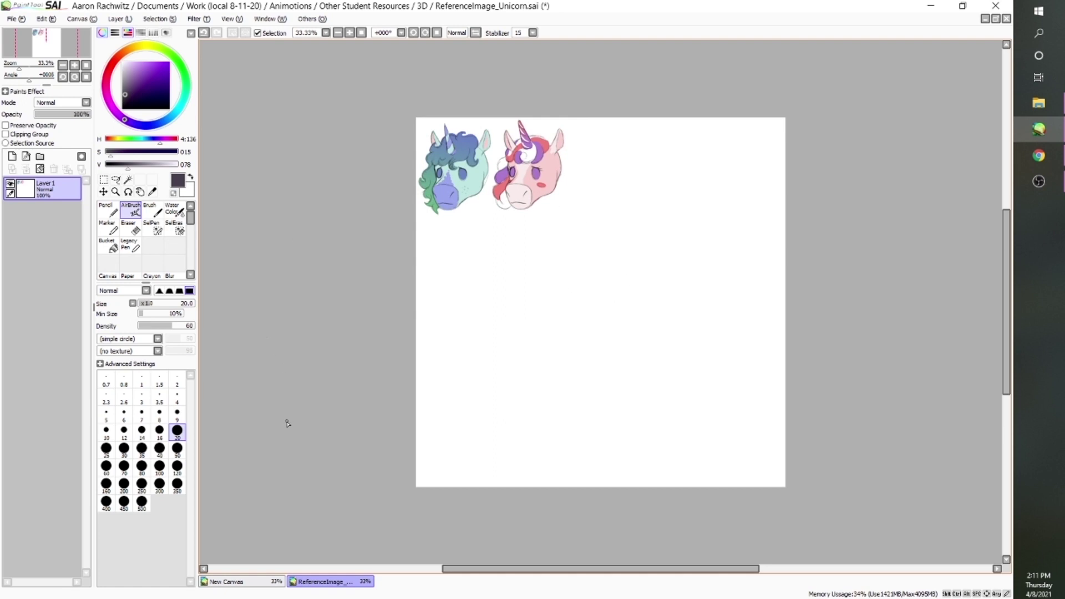
# - Sketch a large construction circle with curved vertical and horizontal guide lines beside the reference heads, using the AirBrush at size 9
pyautogui.click(124, 433)
pyautogui.moveTo(636, 363); pyautogui.dragTo(588, 343)
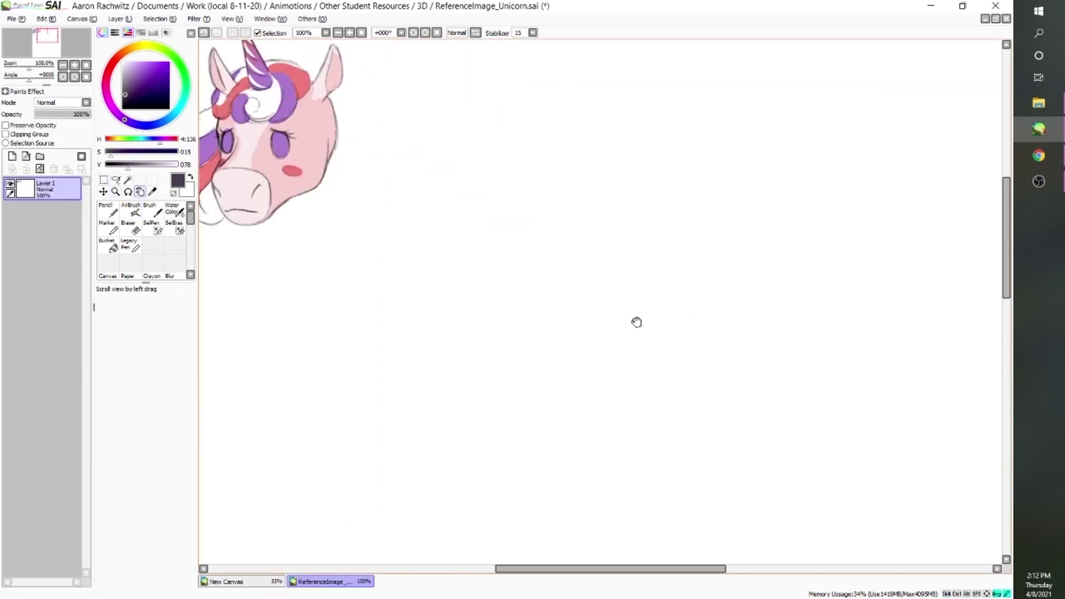
pyautogui.moveTo(766, 278); pyautogui.dragTo(768, 285)
pyautogui.hotkey('ctrl', 'z')
pyautogui.press('[')
pyautogui.press('[')
pyautogui.moveTo(721, 136)
pyautogui.mouseDown()
pyautogui.moveTo(759, 222)
pyautogui.moveTo(621, 132)
pyautogui.moveTo(621, 336)
pyautogui.mouseUp()
pyautogui.moveTo(638, 183); pyautogui.dragTo(631, 387)
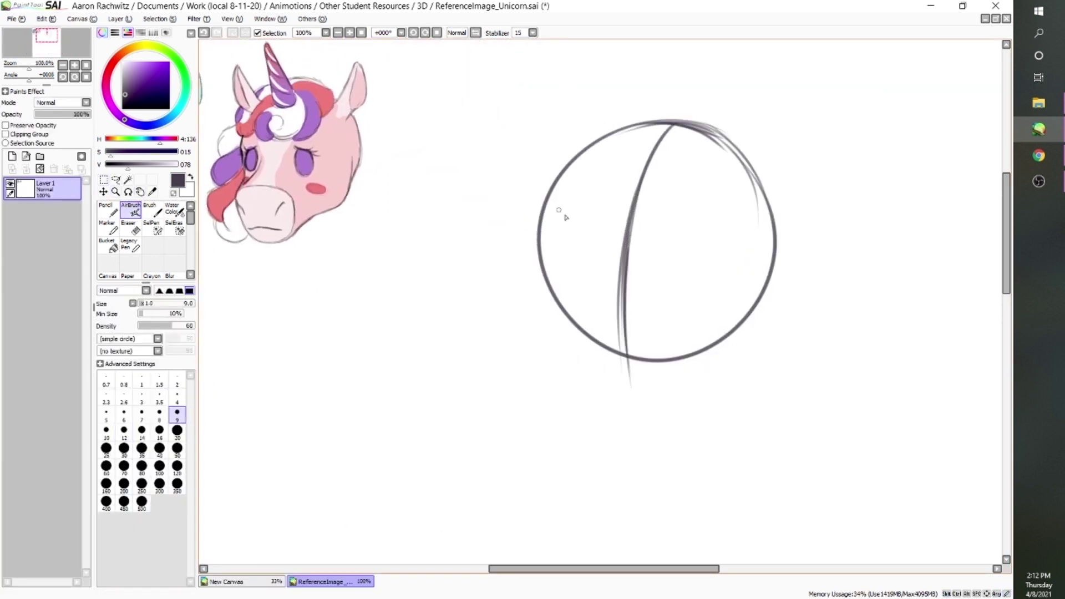
pyautogui.moveTo(536, 219); pyautogui.dragTo(835, 250)
pyautogui.moveTo(571, 172); pyautogui.dragTo(671, 118)
# - Try lowering the opacity of the layer holding both the references and the sphere sketch to 19%
pyautogui.click(48, 115)
pyautogui.moveTo(48, 115); pyautogui.dragTo(46, 114)
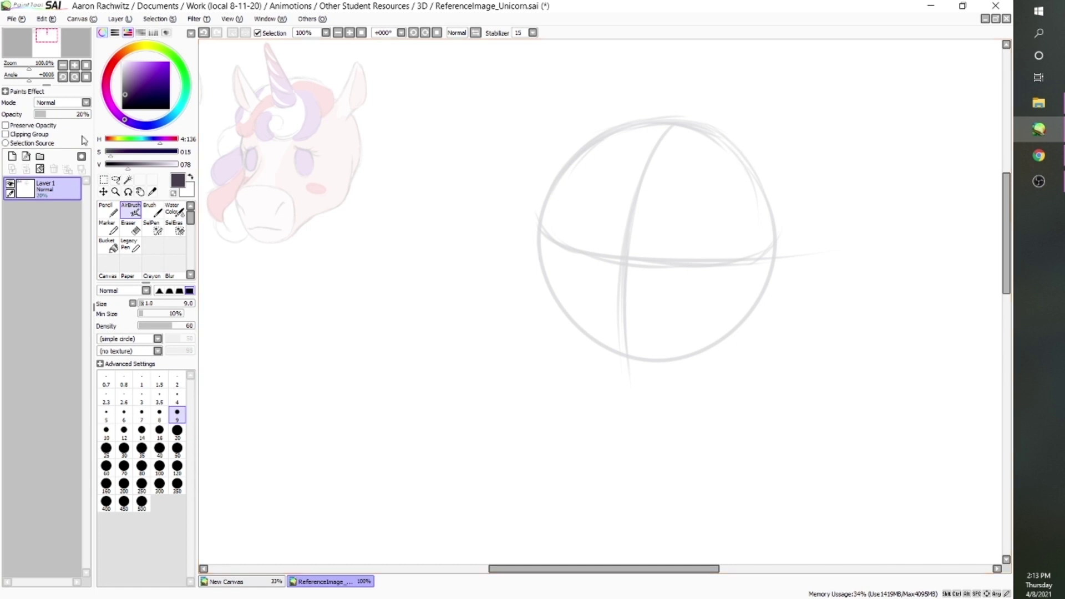
pyautogui.click(61, 114)
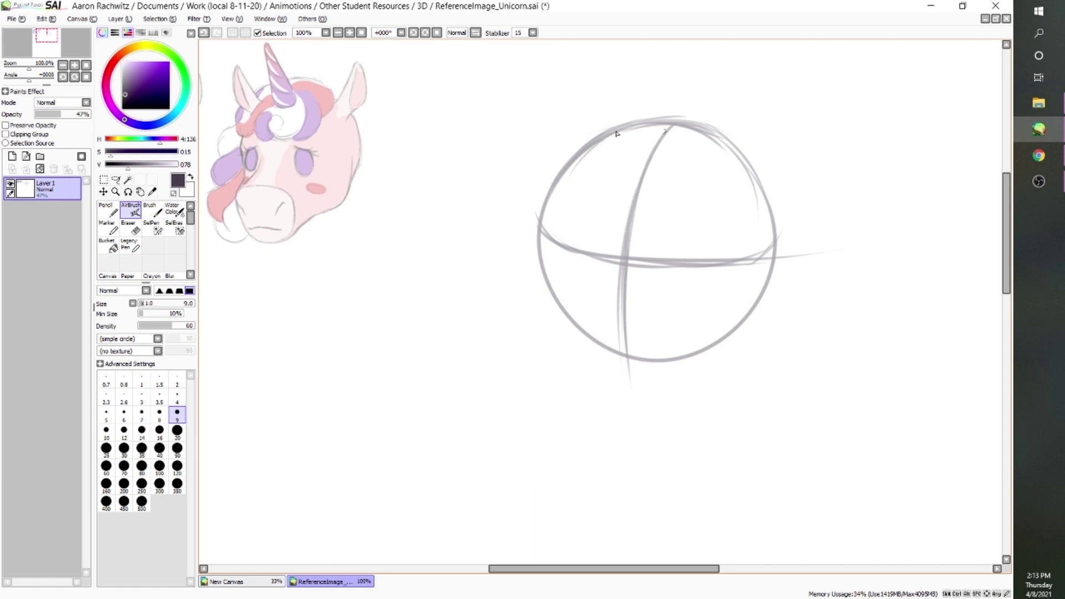
pyautogui.click(45, 114)
# - Cut the sphere sketch and paste it onto its own layer, and set the reference heads' layer to 100% opacity
pyautogui.click(103, 179)
pyautogui.moveTo(492, 88); pyautogui.dragTo(834, 407)
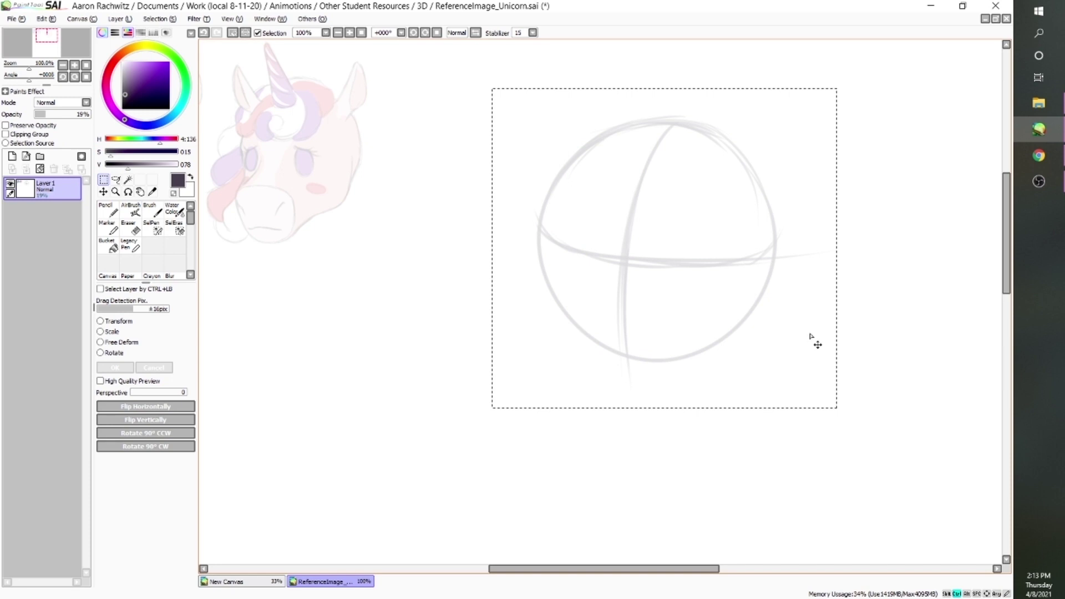
pyautogui.hotkey('ctrl', 'x')
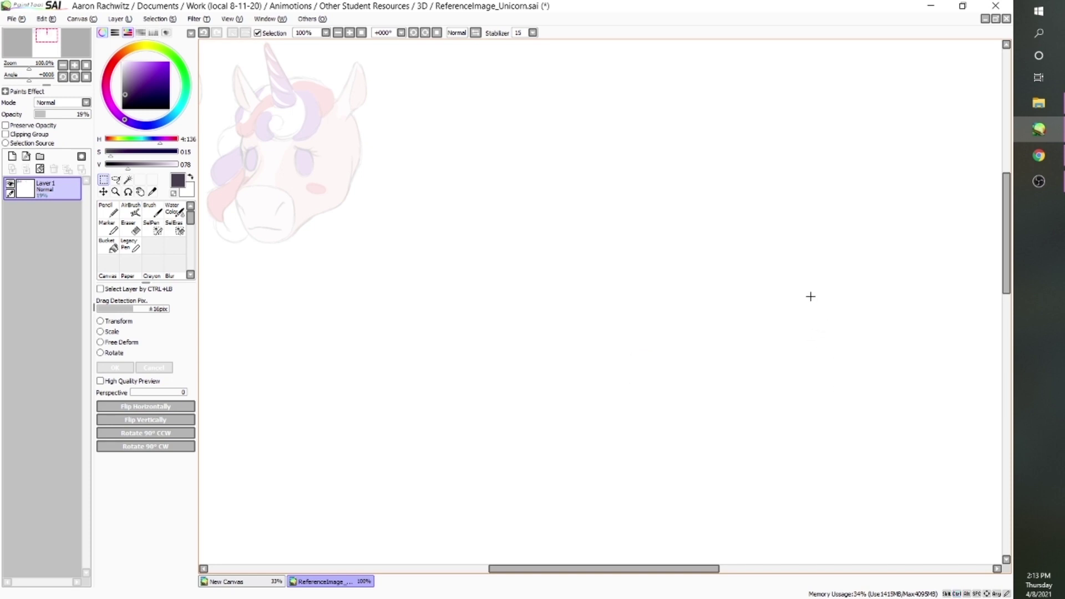
pyautogui.hotkey('ctrl', 'v')
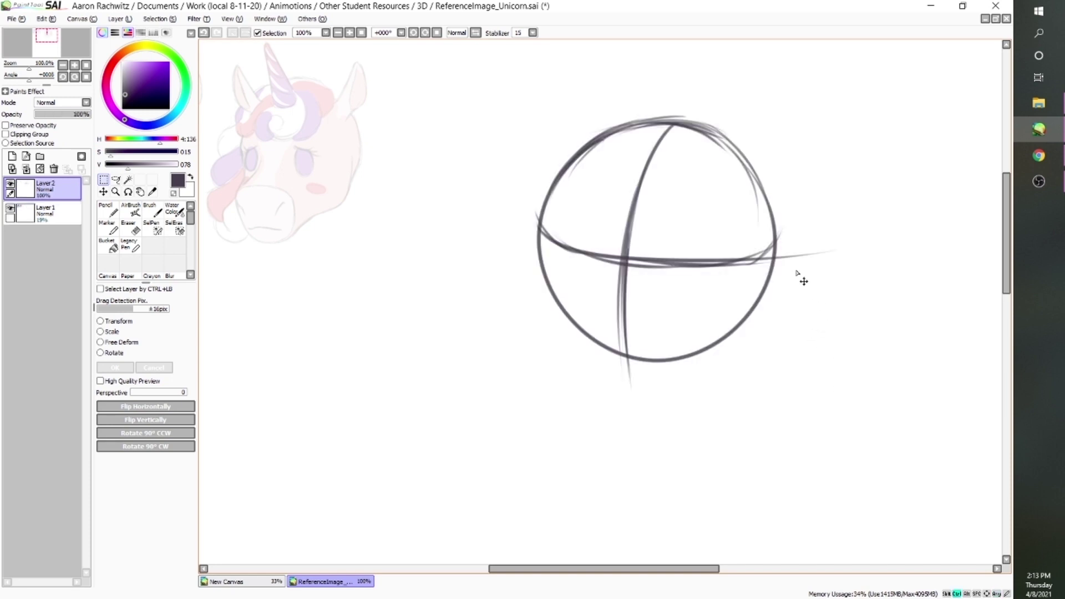
pyautogui.click(50, 214)
pyautogui.moveTo(50, 115); pyautogui.dragTo(90, 115)
# - Fade the sphere guide's layer to 17% opacity and add a new layer above it
pyautogui.click(140, 191)
pyautogui.moveTo(407, 199)
pyautogui.mouseDown()
pyautogui.moveTo(712, 273)
pyautogui.moveTo(705, 257)
pyautogui.mouseUp()
pyautogui.moveTo(823, 314)
pyautogui.mouseDown()
pyautogui.moveTo(715, 284)
pyautogui.moveTo(559, 265)
pyautogui.moveTo(494, 238)
pyautogui.mouseUp()
pyautogui.moveTo(639, 273); pyautogui.dragTo(609, 283)
pyautogui.press('m')
pyautogui.click(60, 190)
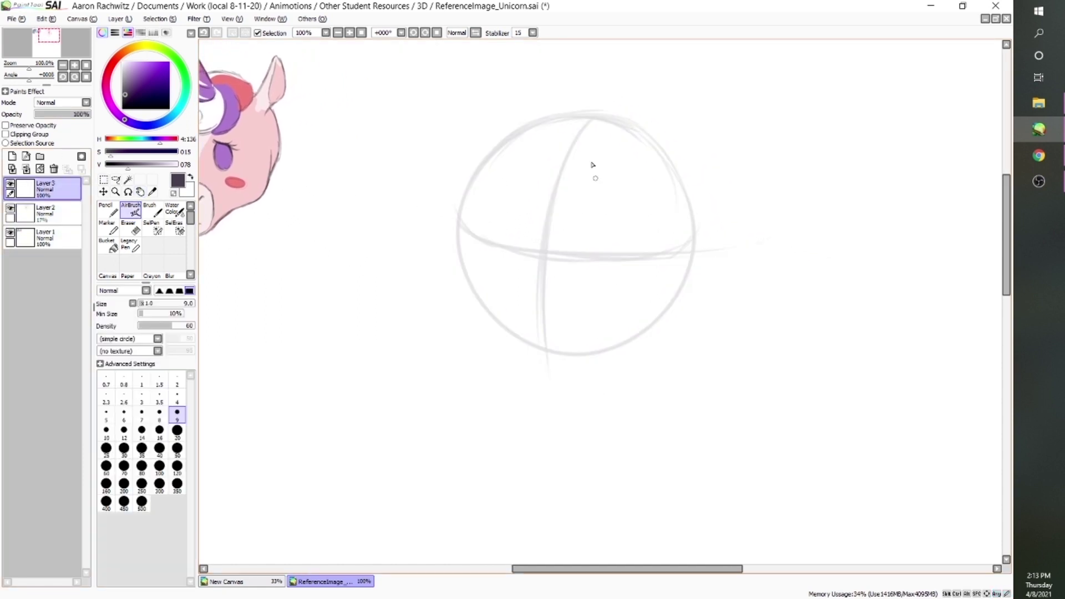
# - Rough in the unicorn head's side and jaw lines over the sphere guide with a smaller AirBrush
pyautogui.press('h')
pyautogui.moveTo(655, 276)
pyautogui.mouseDown()
pyautogui.moveTo(723, 260)
pyautogui.moveTo(706, 259)
pyautogui.mouseUp()
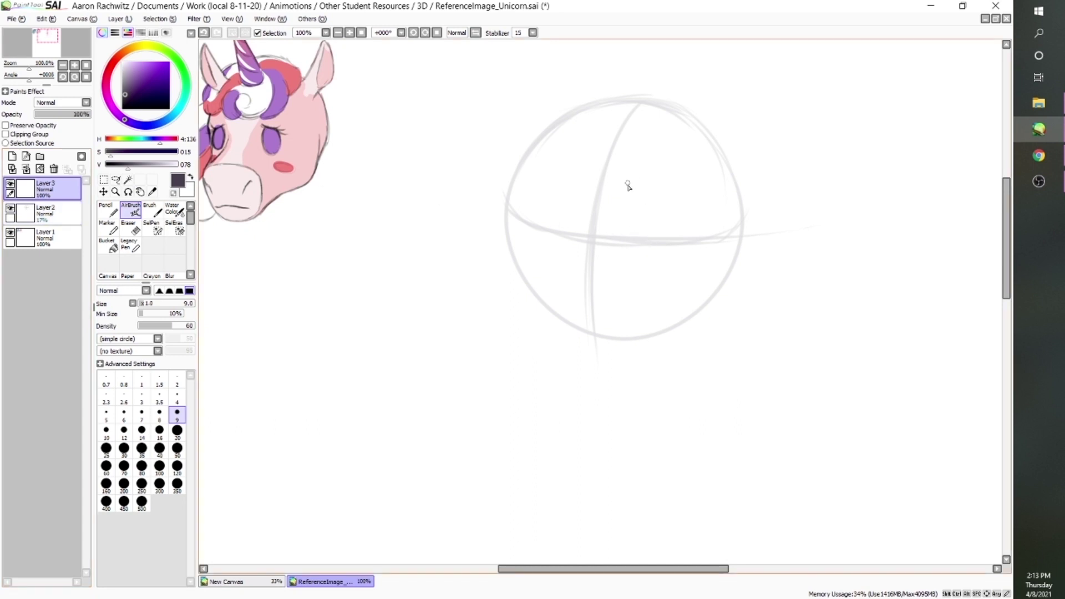
pyautogui.press('space')
pyautogui.moveTo(652, 246); pyautogui.dragTo(692, 228)
pyautogui.press('[')
pyautogui.press('[')
pyautogui.moveTo(563, 167)
pyautogui.mouseDown()
pyautogui.moveTo(637, 106)
pyautogui.moveTo(569, 214)
pyautogui.mouseUp()
pyautogui.moveTo(622, 200)
pyautogui.mouseDown()
pyautogui.moveTo(574, 328)
pyautogui.moveTo(682, 376)
pyautogui.mouseUp()
pyautogui.press('e')
pyautogui.press('b')
# - Draw the snout bridge and the rounded muzzle with two nostrils and a straight mouth
pyautogui.moveTo(573, 322)
pyautogui.mouseDown()
pyautogui.moveTo(714, 334)
pyautogui.moveTo(776, 243)
pyautogui.moveTo(718, 333)
pyautogui.mouseUp()
pyautogui.press('e')
pyautogui.press('b')
pyautogui.moveTo(620, 227); pyautogui.dragTo(575, 333)
pyautogui.moveTo(583, 291); pyautogui.dragTo(674, 380)
pyautogui.moveTo(674, 297); pyautogui.dragTo(672, 383)
pyautogui.moveTo(661, 316); pyautogui.dragTo(647, 333)
pyautogui.moveTo(578, 315); pyautogui.dragTo(591, 333)
pyautogui.moveTo(589, 366); pyautogui.dragTo(673, 363)
# - Complete the skull contour, adjust the sketch's fit with a transform and erase overlapping lines around the muzzle
pyautogui.moveTo(578, 292); pyautogui.dragTo(569, 224)
pyautogui.moveTo(575, 219); pyautogui.dragTo(577, 148)
pyautogui.press('e')
pyautogui.press('s')
pyautogui.moveTo(627, 200); pyautogui.dragTo(673, 344)
pyautogui.hotkey('ctrl', 't')
pyautogui.moveTo(710, 411); pyautogui.dragTo(715, 395)
pyautogui.press('Return')
pyautogui.moveTo(644, 102); pyautogui.dragTo(775, 222)
pyautogui.press('e')
pyautogui.moveTo(687, 315)
pyautogui.mouseDown()
pyautogui.moveTo(675, 330)
pyautogui.moveTo(660, 304)
pyautogui.mouseUp()
pyautogui.moveTo(567, 322); pyautogui.dragTo(565, 370)
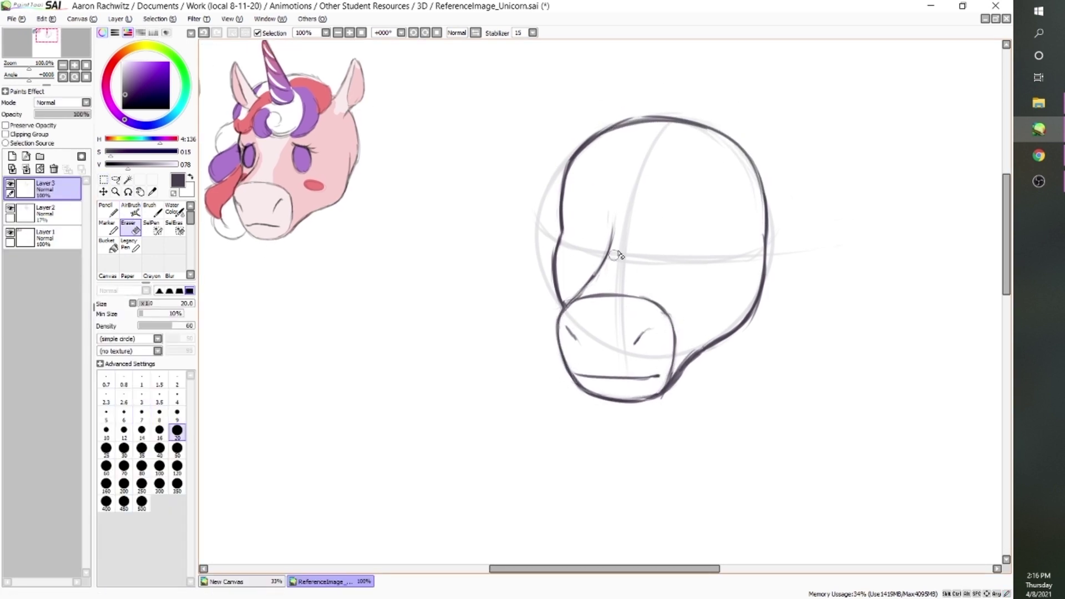
# - Draw two upright oval eyes on either side of the vertical guide line and erase stray marks
pyautogui.press('b')
pyautogui.moveTo(701, 136); pyautogui.dragTo(667, 314)
pyautogui.moveTo(688, 217)
pyautogui.mouseDown()
pyautogui.moveTo(675, 236)
pyautogui.moveTo(688, 217)
pyautogui.mouseUp()
pyautogui.moveTo(593, 209); pyautogui.dragTo(592, 210)
pyautogui.press('e')
pyautogui.moveTo(696, 139); pyautogui.dragTo(668, 300)
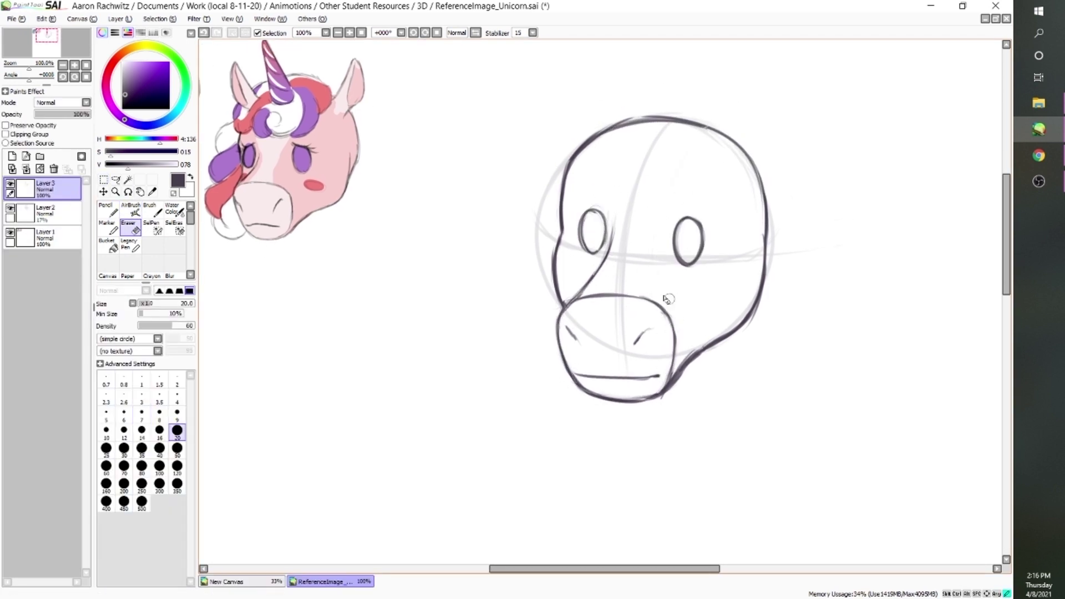
# - Select the eye area of the head sketch and adjust it with a transform
pyautogui.press('s')
pyautogui.moveTo(592, 231); pyautogui.dragTo(594, 235)
pyautogui.moveTo(668, 210)
pyautogui.mouseDown()
pyautogui.moveTo(706, 269)
pyautogui.moveTo(710, 212)
pyautogui.mouseUp()
pyautogui.hotkey('ctrl', 't')
pyautogui.press('Return')
pyautogui.hotkey('ctrl', 'd')
# - Add curved eyebrows above the eyes and create a layer folder for the head drawing
pyautogui.press('h')
pyautogui.moveTo(598, 187)
pyautogui.mouseDown()
pyautogui.moveTo(613, 181)
pyautogui.moveTo(629, 193)
pyautogui.mouseUp()
pyautogui.hotkey('ctrl', 'd')
pyautogui.moveTo(462, 149); pyautogui.dragTo(440, 188)
pyautogui.moveTo(527, 222); pyautogui.dragTo(504, 325)
pyautogui.click(39, 156)
pyautogui.click(53, 213)
# - Draw two tall pointed ears with inner-ear lines on top of the head
pyautogui.moveTo(436, 232)
pyautogui.mouseDown()
pyautogui.moveTo(394, 128)
pyautogui.moveTo(413, 276)
pyautogui.mouseUp()
pyautogui.moveTo(378, 136)
pyautogui.mouseDown()
pyautogui.moveTo(393, 254)
pyautogui.moveTo(434, 236)
pyautogui.moveTo(393, 251)
pyautogui.mouseUp()
pyautogui.press('e')
pyautogui.press('h')
pyautogui.moveTo(613, 226); pyautogui.dragTo(590, 108)
pyautogui.hotkey('ctrl', 'space')
pyautogui.moveTo(560, 194)
pyautogui.mouseDown()
pyautogui.moveTo(592, 123)
pyautogui.moveTo(594, 248)
pyautogui.mouseUp()
pyautogui.hotkey('ctrl', 'z')
pyautogui.moveTo(589, 116)
pyautogui.mouseDown()
pyautogui.moveTo(560, 218)
pyautogui.moveTo(571, 233)
pyautogui.mouseUp()
pyautogui.keyDown('ctrl'); pyautogui.keyDown('alt'); pyautogui.click(609, 116); pyautogui.keyUp('alt'); pyautogui.keyUp('ctrl')
# - Delete the sphere guide layer and move the head drawing slightly closer to the reference heads
pyautogui.click(53, 238)
pyautogui.click(53, 169)
pyautogui.click(69, 215)
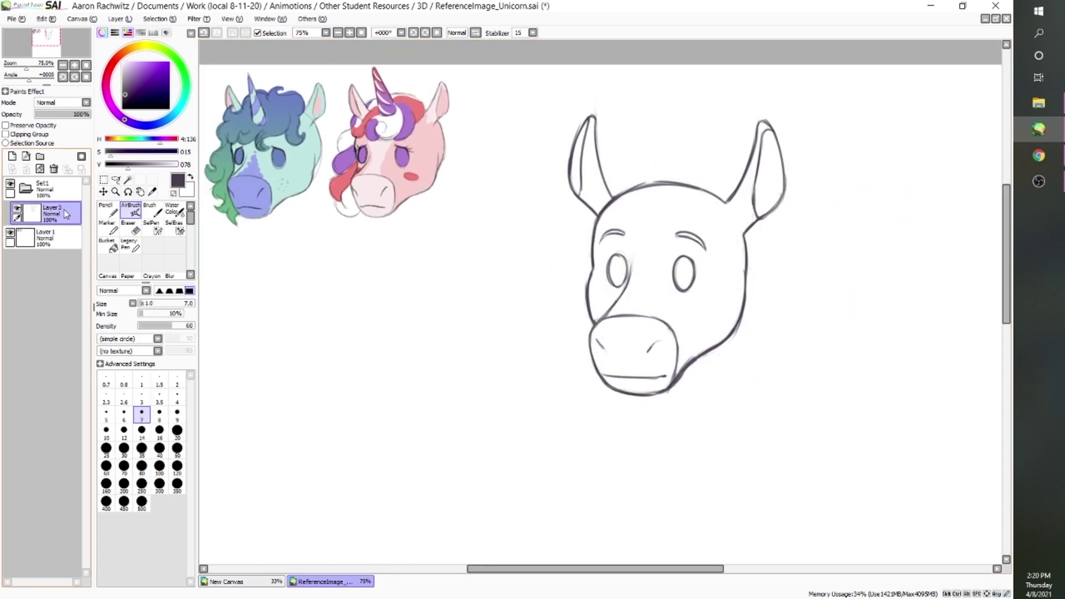
pyautogui.moveTo(724, 345); pyautogui.dragTo(670, 342)
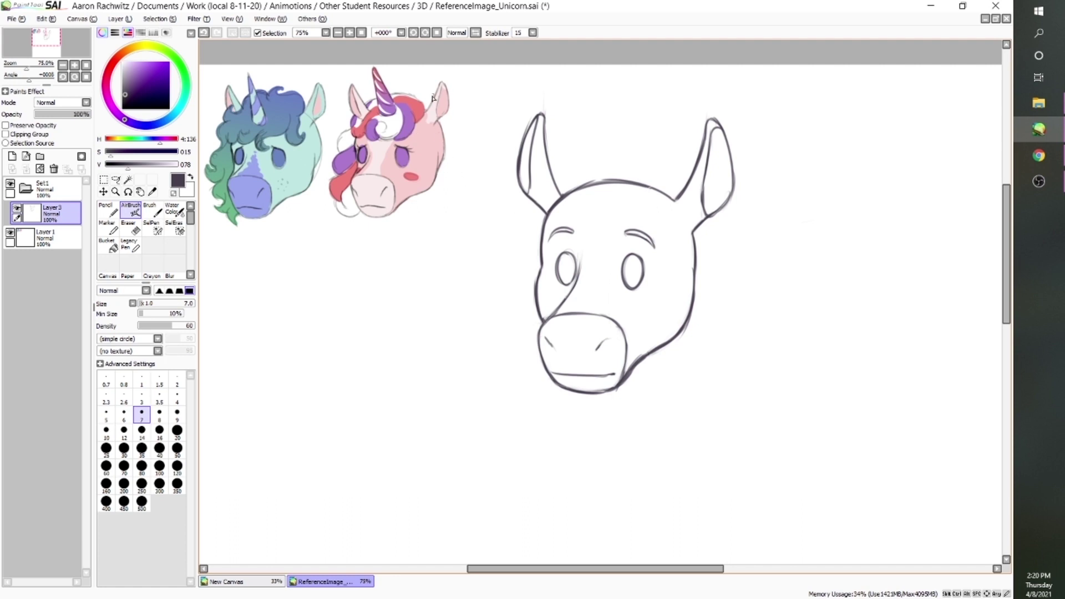
pyautogui.moveTo(422, 95)
pyautogui.mouseDown()
pyautogui.moveTo(413, 104)
pyautogui.moveTo(490, 81)
pyautogui.mouseUp()
pyautogui.moveTo(393, 82); pyautogui.dragTo(423, 68)
pyautogui.hotkey('ctrl', 'z')
pyautogui.hotkey('ctrl', 'z')
# - Fade the head's layer to 26% opacity and draw a slender pointed horn on the forehead on a new layer
pyautogui.moveTo(65, 114); pyautogui.dragTo(50, 118)
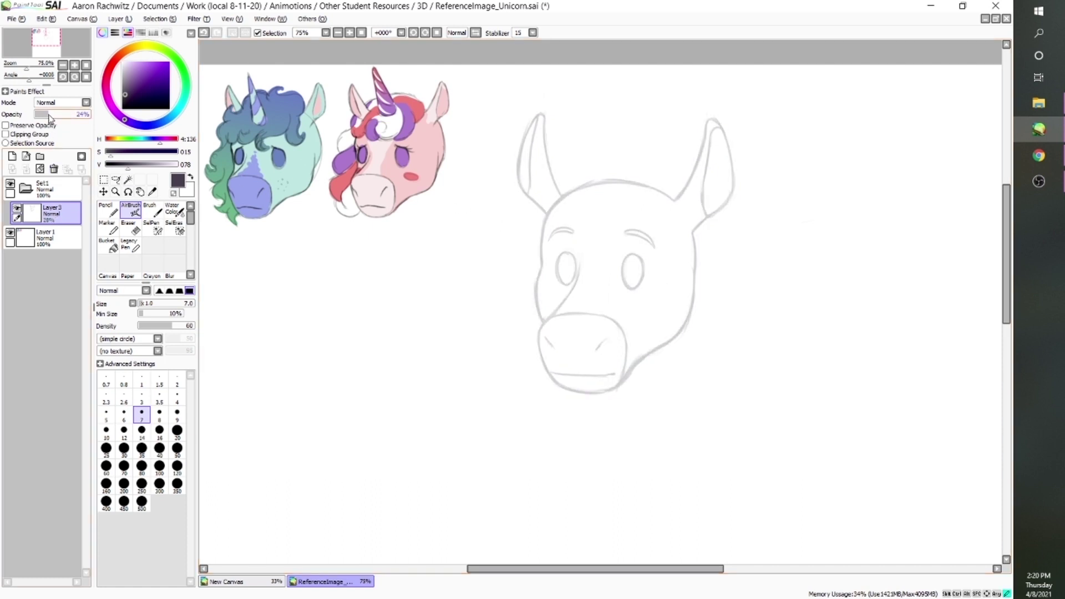
pyautogui.click(12, 156)
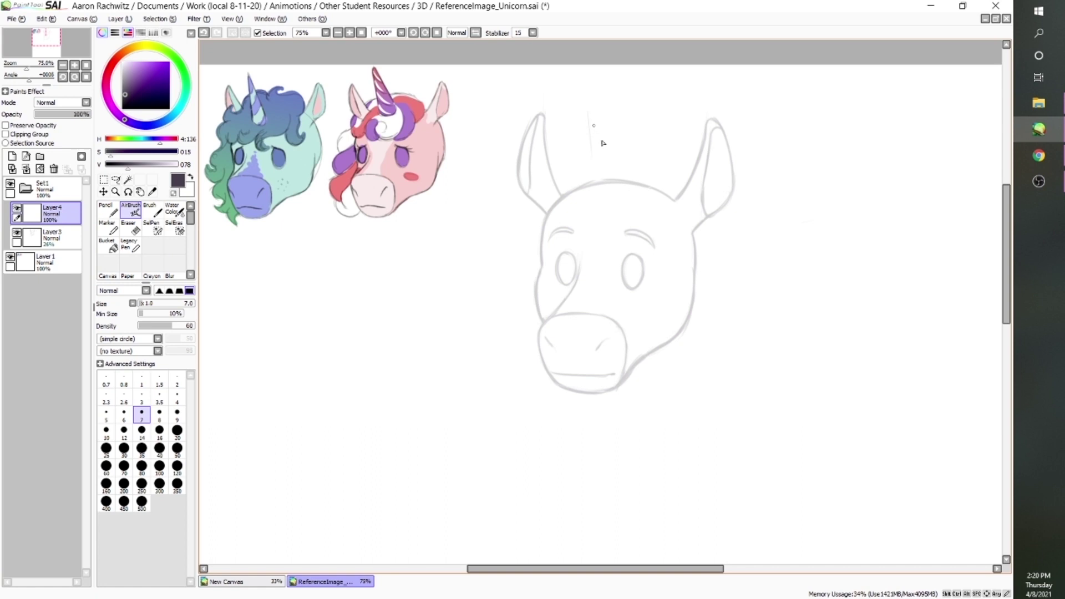
pyautogui.moveTo(592, 192)
pyautogui.mouseDown()
pyautogui.moveTo(587, 105)
pyautogui.moveTo(604, 202)
pyautogui.moveTo(597, 185)
pyautogui.moveTo(610, 194)
pyautogui.mouseUp()
pyautogui.hotkey('ctrl', 'z')
pyautogui.hotkey('ctrl', 'z')
pyautogui.moveTo(589, 109)
pyautogui.mouseDown()
pyautogui.moveTo(587, 189)
pyautogui.moveTo(591, 116)
pyautogui.moveTo(612, 177)
pyautogui.moveTo(593, 117)
pyautogui.moveTo(608, 131)
pyautogui.moveTo(605, 188)
pyautogui.mouseUp()
pyautogui.hotkey('ctrl', 'z')
pyautogui.press('e')
pyautogui.press('b')
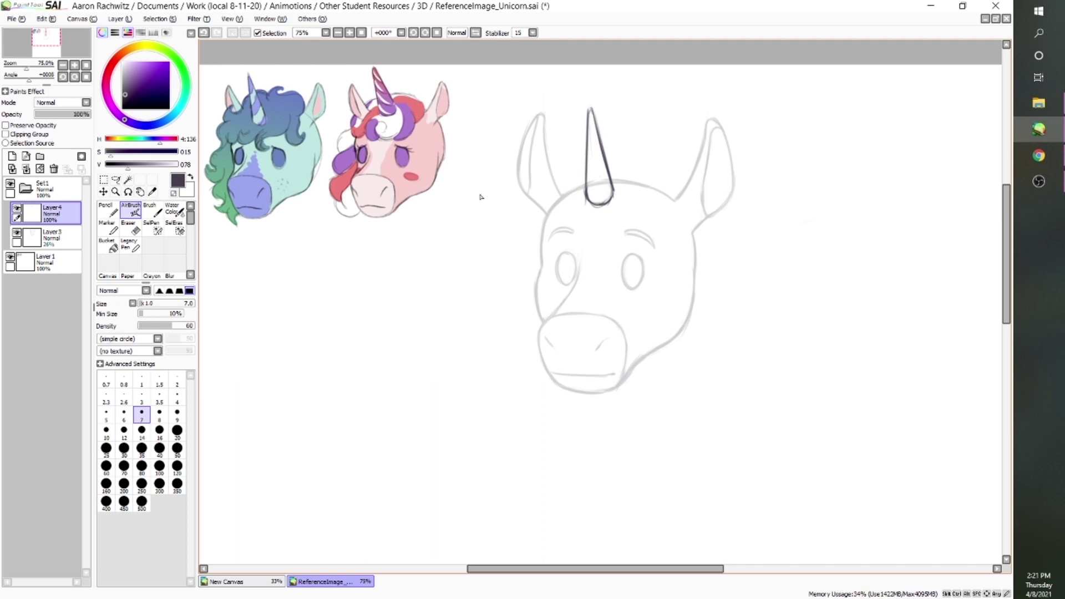
# - Fade the horn's layer to 28% opacity and add another new layer above it
pyautogui.click(52, 115)
pyautogui.click(13, 155)
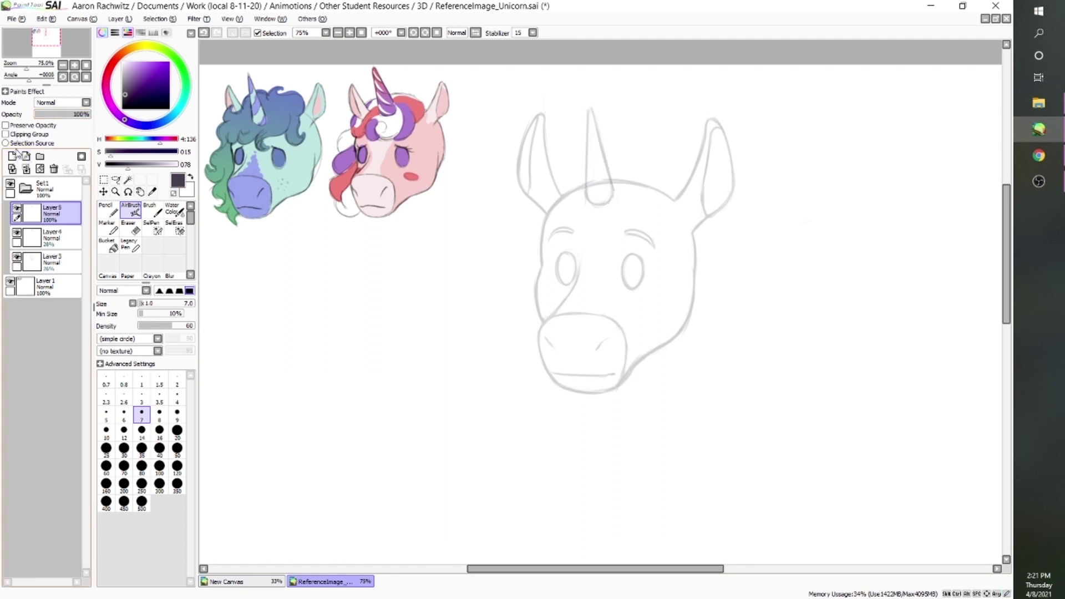
# - Draw the horn's clean outline with spiral bands over the faded horn, erasing and undoing stray lines
pyautogui.moveTo(593, 114)
pyautogui.mouseDown()
pyautogui.moveTo(584, 182)
pyautogui.moveTo(613, 191)
pyautogui.moveTo(592, 114)
pyautogui.moveTo(614, 174)
pyautogui.mouseUp()
pyautogui.press('e')
pyautogui.moveTo(581, 132)
pyautogui.mouseDown()
pyautogui.moveTo(586, 183)
pyautogui.moveTo(589, 126)
pyautogui.moveTo(603, 145)
pyautogui.mouseUp()
pyautogui.press('b')
pyautogui.hotkey('ctrl', 'z')
pyautogui.hotkey('ctrl', 'z')
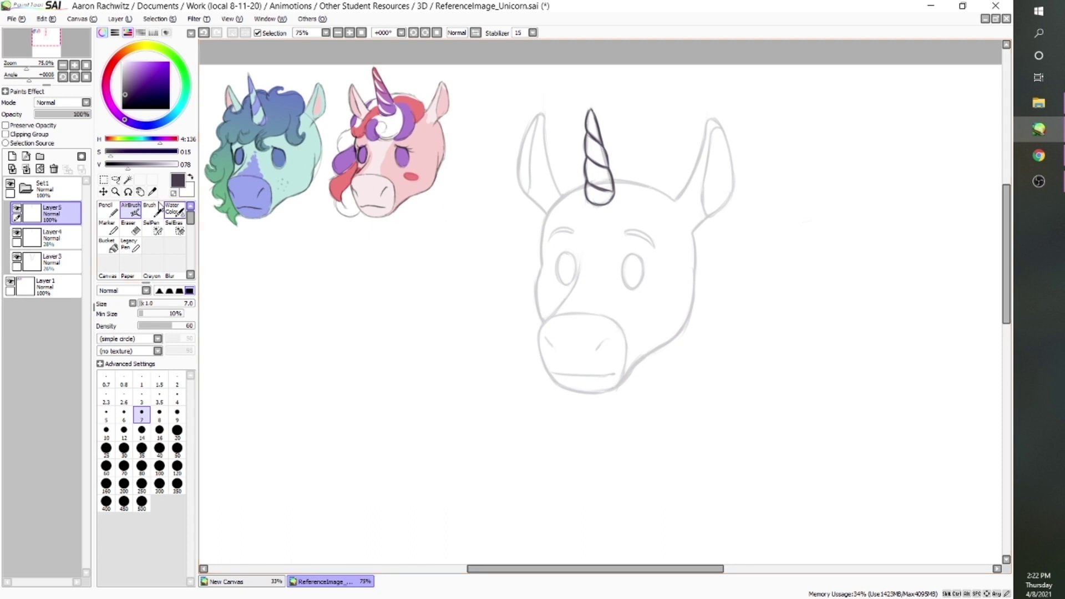
# - Merge the clean horn layer into the layer below, fade it to 31% opacity and add a new layer above
pyautogui.click(59, 241)
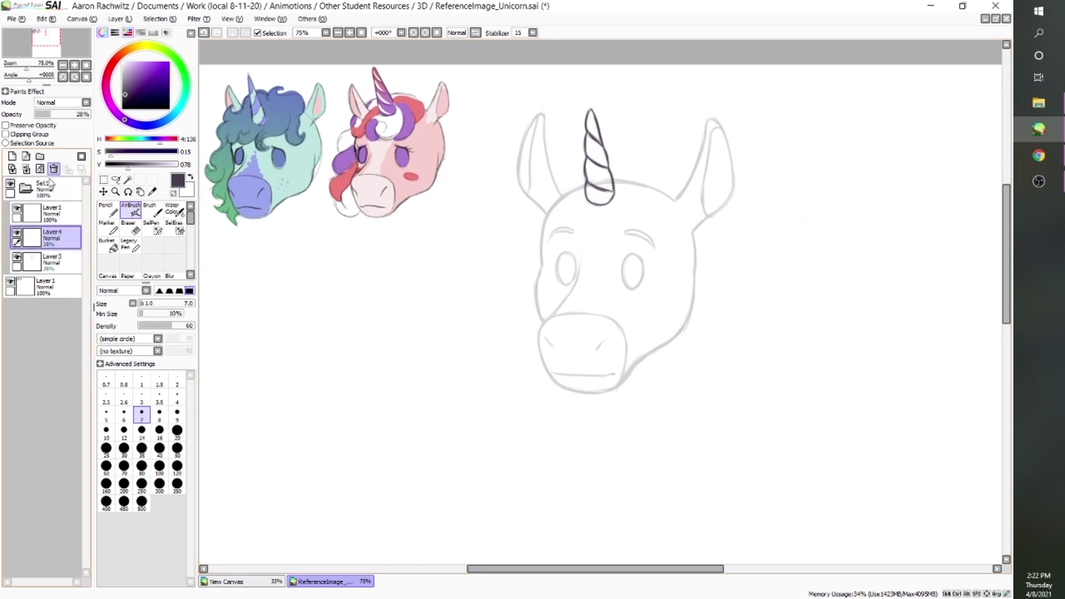
pyautogui.click(54, 216)
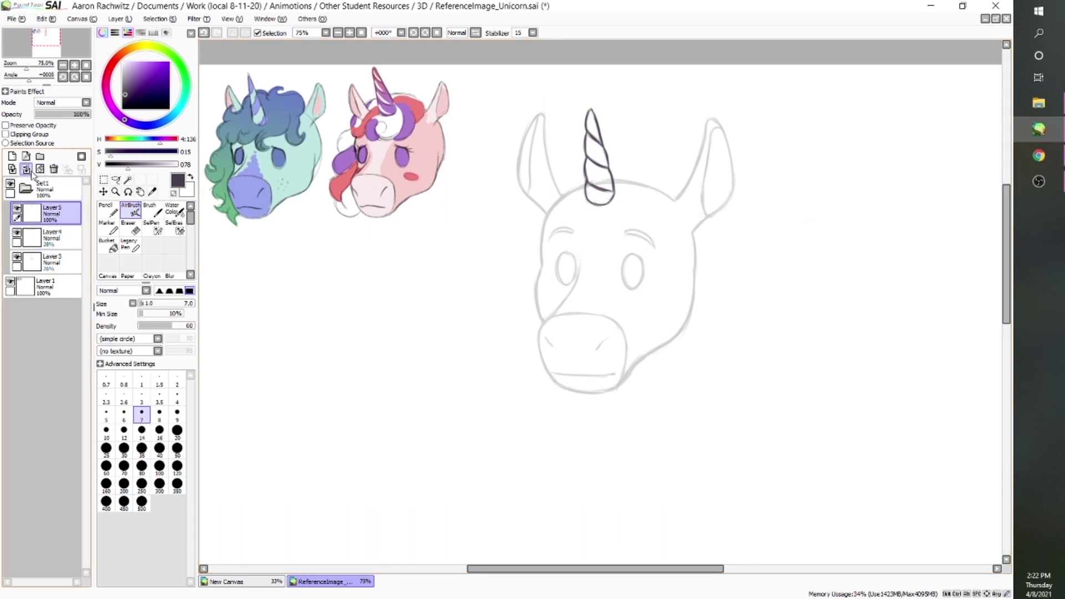
pyautogui.click(26, 169)
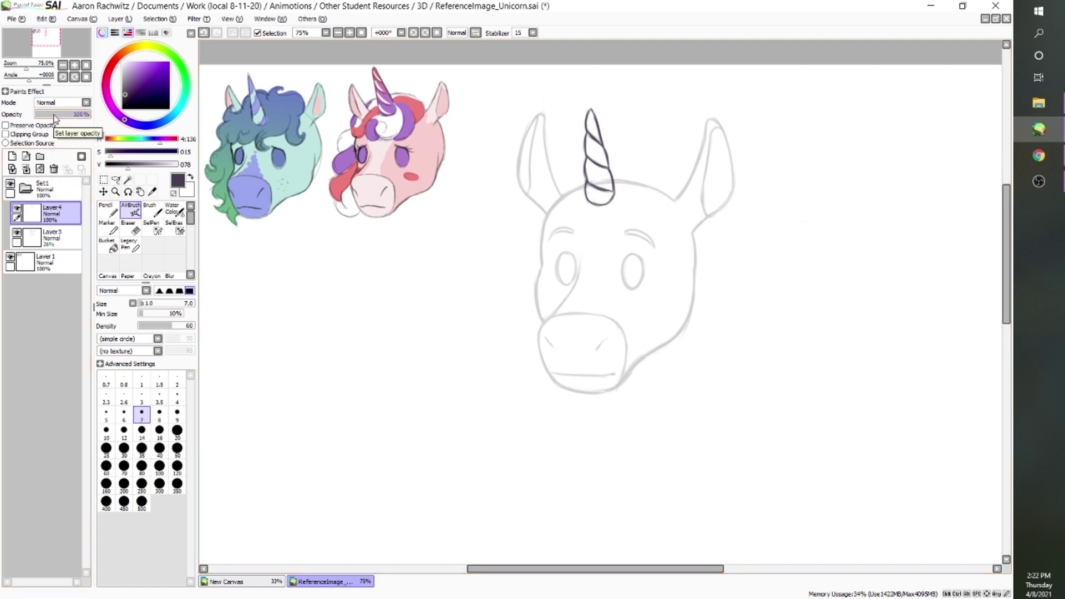
pyautogui.moveTo(55, 117); pyautogui.dragTo(52, 115)
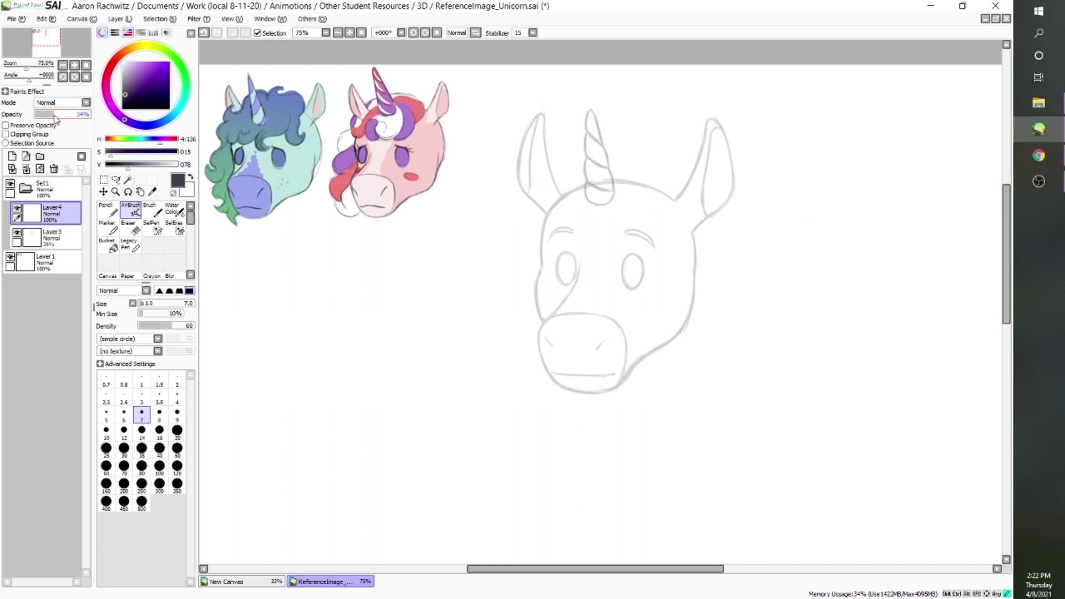
pyautogui.click(11, 156)
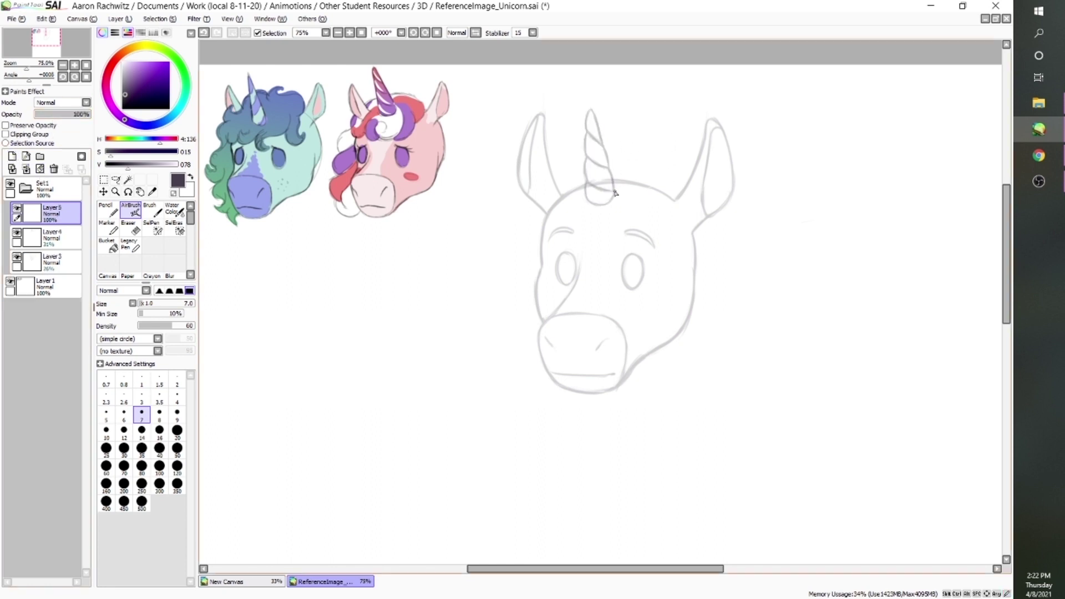
# - Draw a curled forelock around the base of the horn, sweeping between the two ears
pyautogui.moveTo(595, 221)
pyautogui.mouseDown()
pyautogui.moveTo(637, 183)
pyautogui.moveTo(631, 200)
pyautogui.mouseUp()
pyautogui.hotkey('ctrl', 'z')
pyautogui.moveTo(614, 225)
pyautogui.mouseDown()
pyautogui.moveTo(658, 214)
pyautogui.moveTo(686, 169)
pyautogui.moveTo(637, 135)
pyautogui.moveTo(572, 160)
pyautogui.moveTo(554, 186)
pyautogui.mouseUp()
pyautogui.hotkey('ctrl', 'z')
pyautogui.moveTo(604, 145)
pyautogui.mouseDown()
pyautogui.moveTo(586, 150)
pyautogui.moveTo(535, 215)
pyautogui.mouseUp()
pyautogui.moveTo(562, 196)
pyautogui.mouseDown()
pyautogui.moveTo(582, 211)
pyautogui.moveTo(566, 193)
pyautogui.moveTo(519, 225)
pyautogui.mouseUp()
pyautogui.hotkey('ctrl', 'z')
pyautogui.press('e')
pyautogui.moveTo(582, 216)
pyautogui.mouseDown()
pyautogui.moveTo(630, 202)
pyautogui.moveTo(614, 182)
pyautogui.moveTo(682, 195)
pyautogui.mouseUp()
pyautogui.hotkey('ctrl', 'z')
# - Draw the wavy mane hanging beside the face, ending in a spiral curl near the muzzle
pyautogui.moveTo(533, 191); pyautogui.dragTo(507, 311)
pyautogui.moveTo(544, 262); pyautogui.dragTo(502, 366)
pyautogui.moveTo(545, 321)
pyautogui.mouseDown()
pyautogui.moveTo(528, 397)
pyautogui.moveTo(521, 371)
pyautogui.mouseUp()
pyautogui.hotkey('ctrl', 'z')
pyautogui.moveTo(491, 349); pyautogui.dragTo(557, 389)
pyautogui.press('e')
pyautogui.press('b')
pyautogui.moveTo(556, 168); pyautogui.dragTo(587, 148)
# - Restore the horn's layer to 100% opacity and erase the horn lines overlapping the forelock curl with a size 20 eraser
pyautogui.keyDown('ctrl'); pyautogui.keyDown('shift'); pyautogui.click(732, 172); pyautogui.keyUp('shift'); pyautogui.keyUp('ctrl')
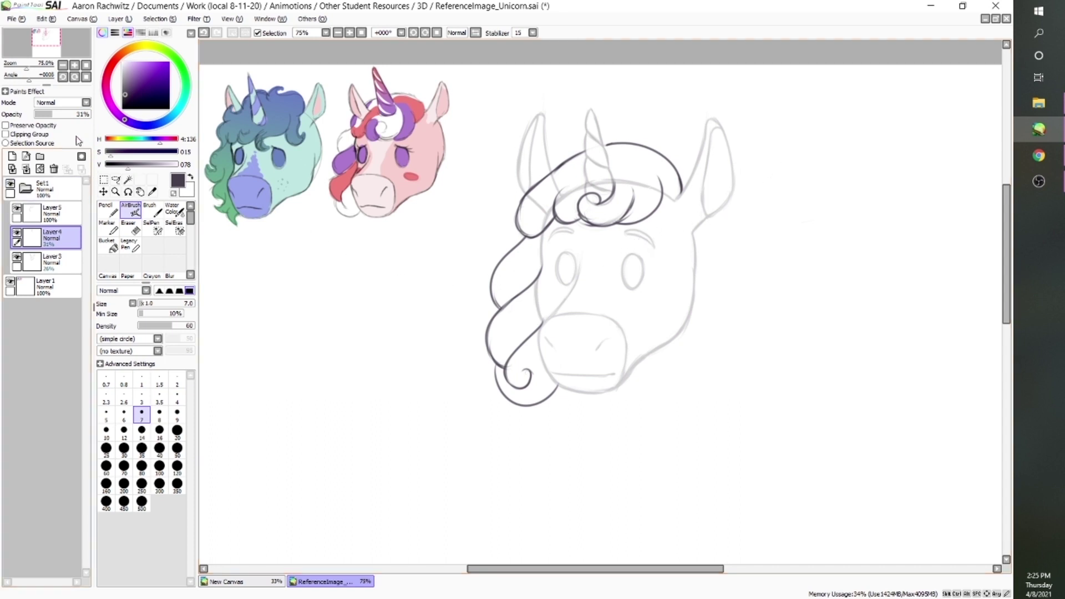
pyautogui.moveTo(55, 115); pyautogui.dragTo(121, 123)
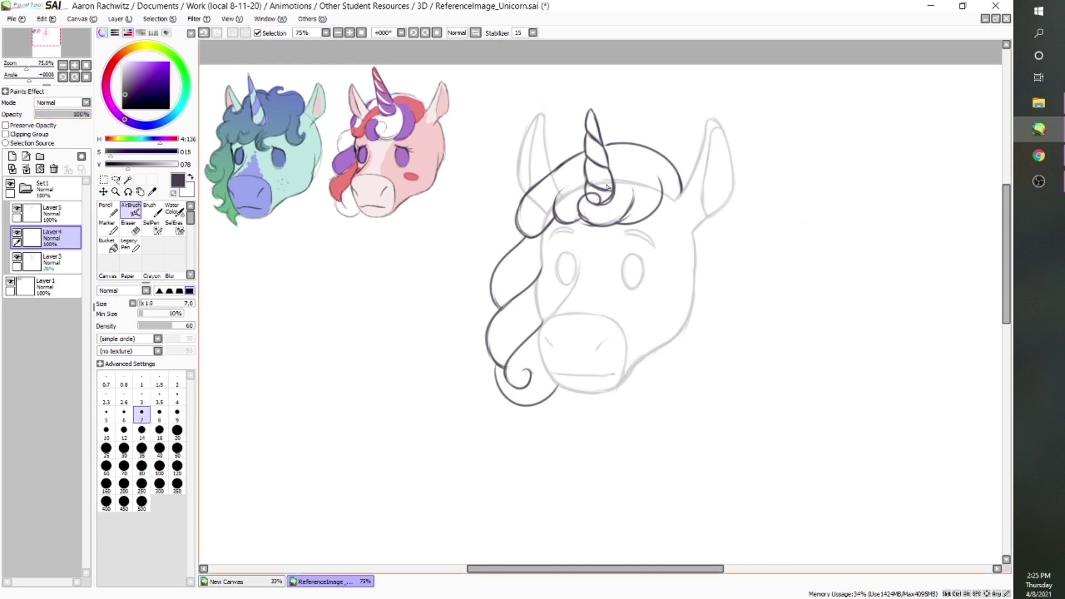
pyautogui.press('e')
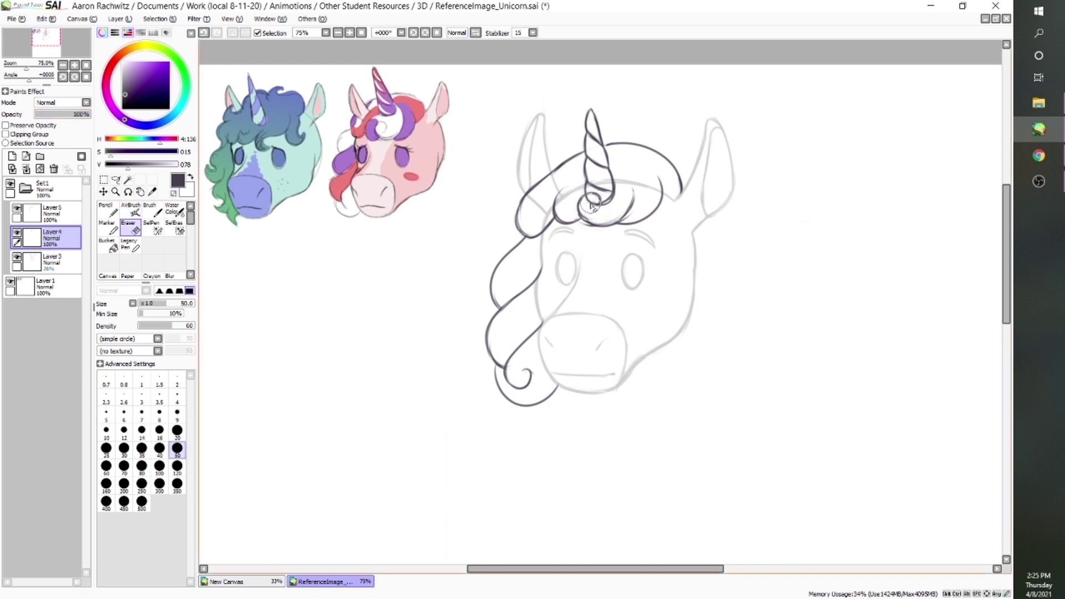
pyautogui.click(177, 431)
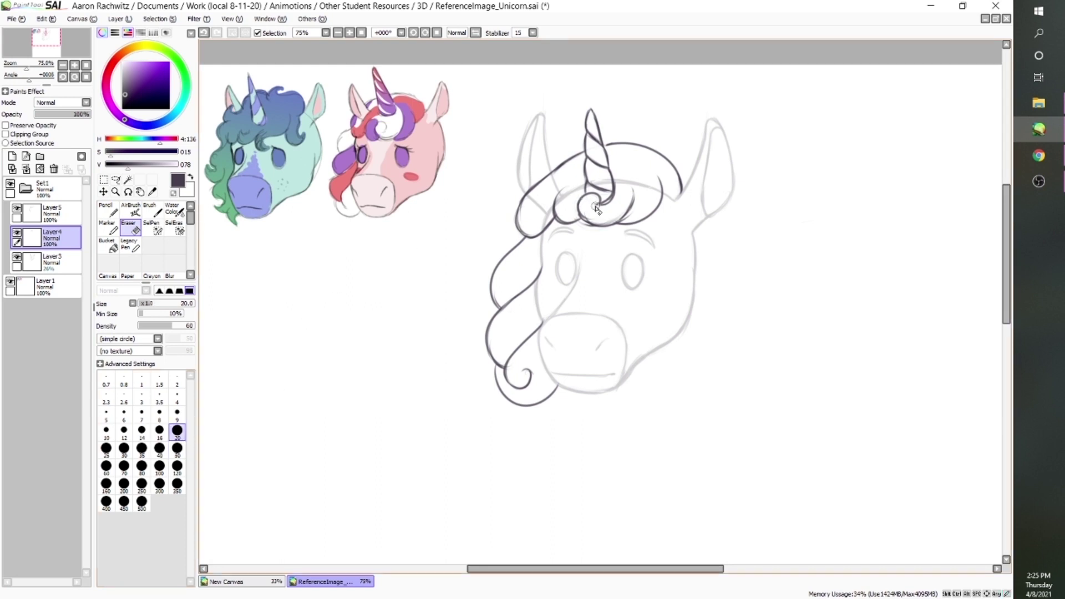
pyautogui.moveTo(590, 205)
pyautogui.mouseDown()
pyautogui.moveTo(623, 197)
pyautogui.moveTo(605, 211)
pyautogui.moveTo(623, 183)
pyautogui.mouseUp()
# - Erase the head and ear lines hidden under the forelock with a size 50 eraser and restore the head's layer to 100% opacity
pyautogui.click(71, 262)
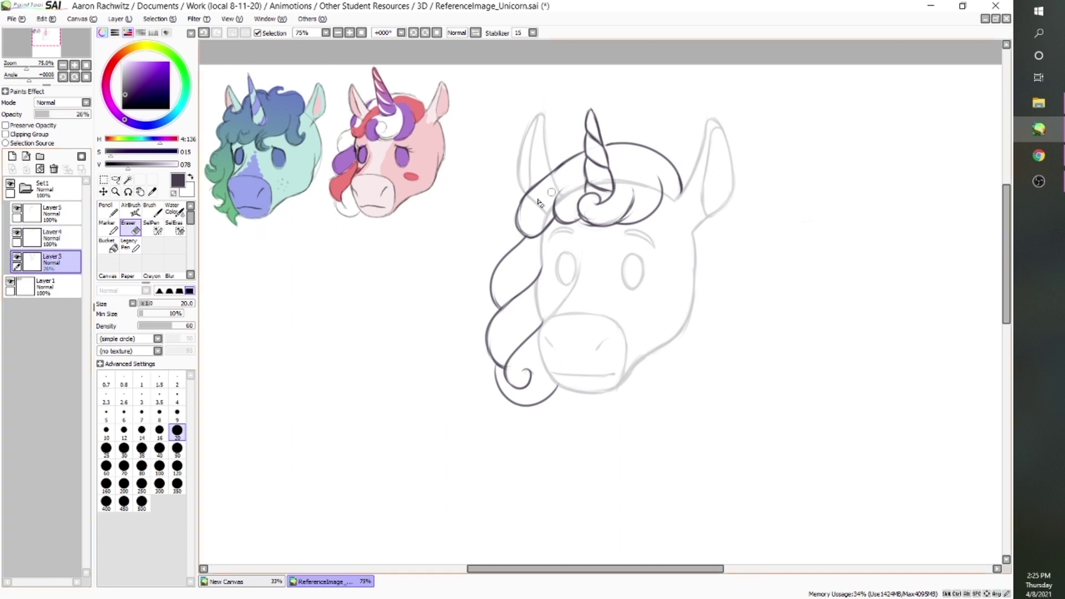
pyautogui.moveTo(50, 114); pyautogui.dragTo(83, 114)
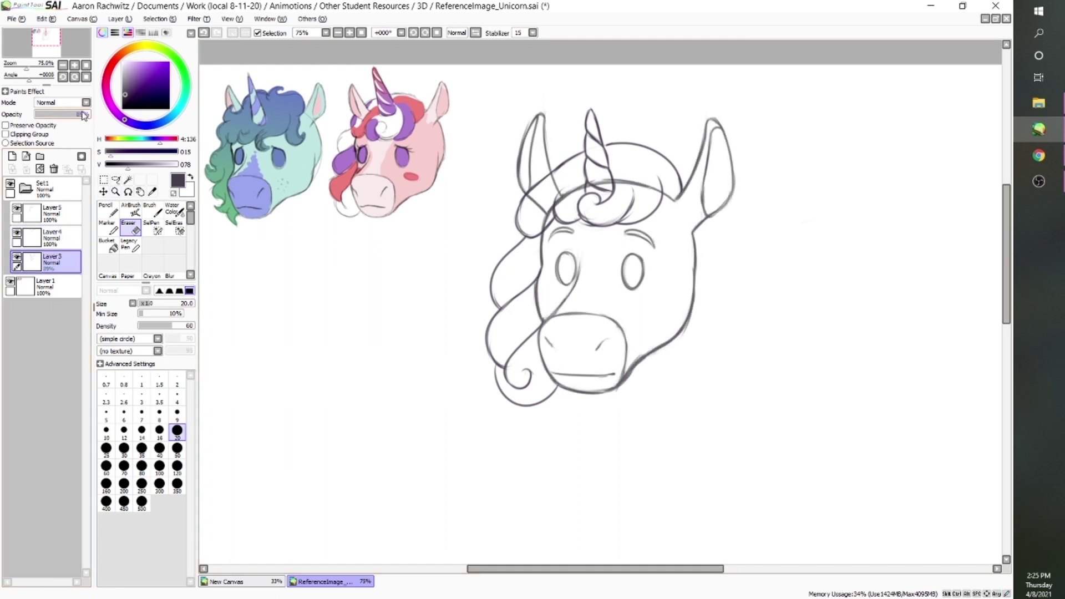
pyautogui.click(177, 447)
pyautogui.moveTo(560, 183)
pyautogui.mouseDown()
pyautogui.moveTo(553, 207)
pyautogui.moveTo(592, 186)
pyautogui.moveTo(663, 184)
pyautogui.mouseUp()
pyautogui.press('v')
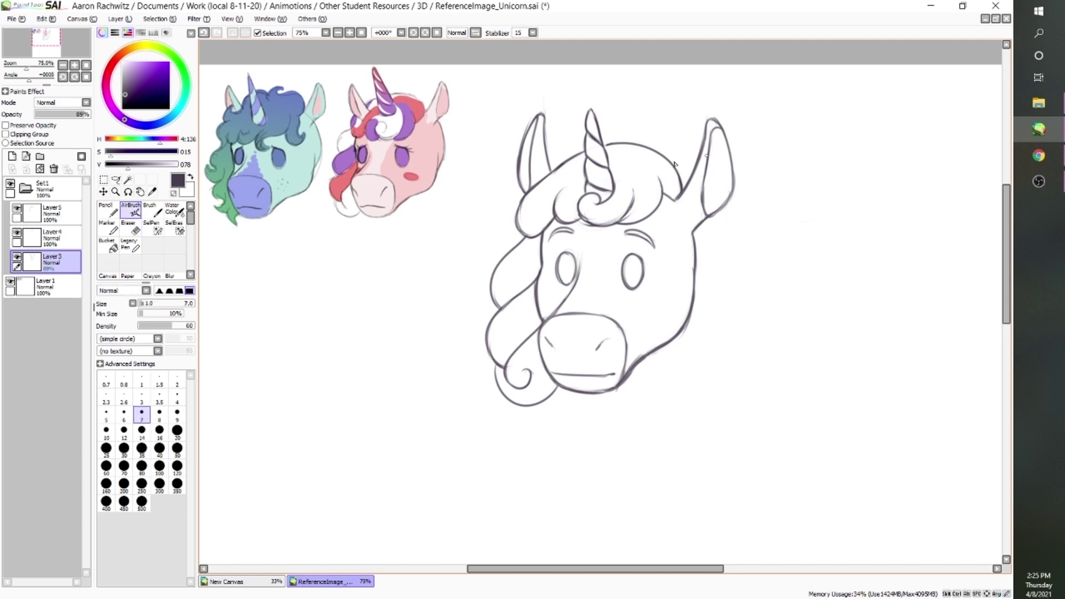
pyautogui.moveTo(83, 114); pyautogui.dragTo(90, 114)
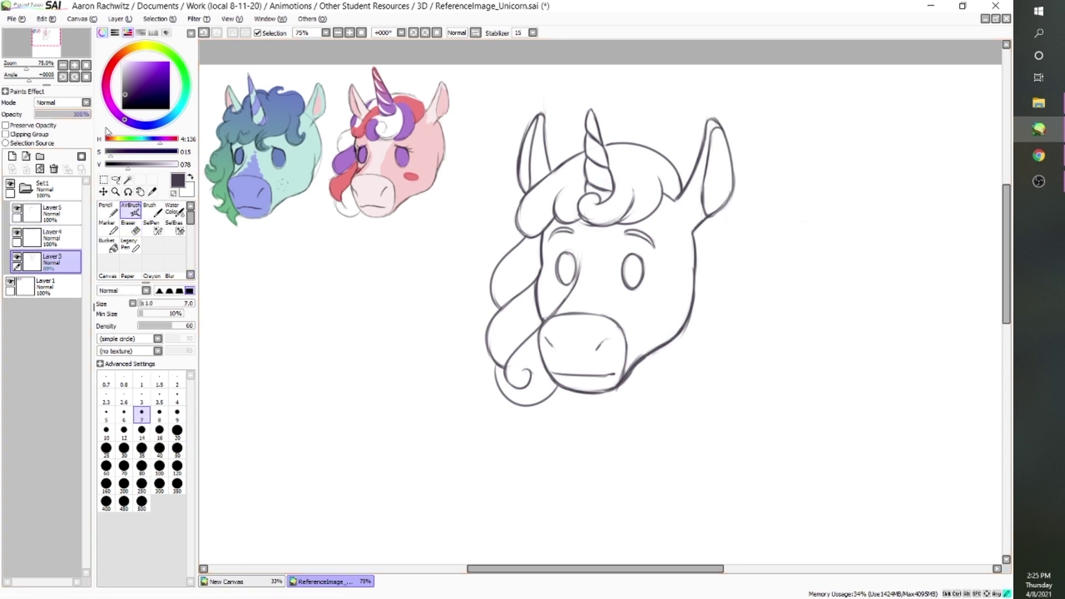
# - Merge the mane and horn layers down into the head's layer and move the combined drawing slightly away from the reference heads
pyautogui.click(63, 213)
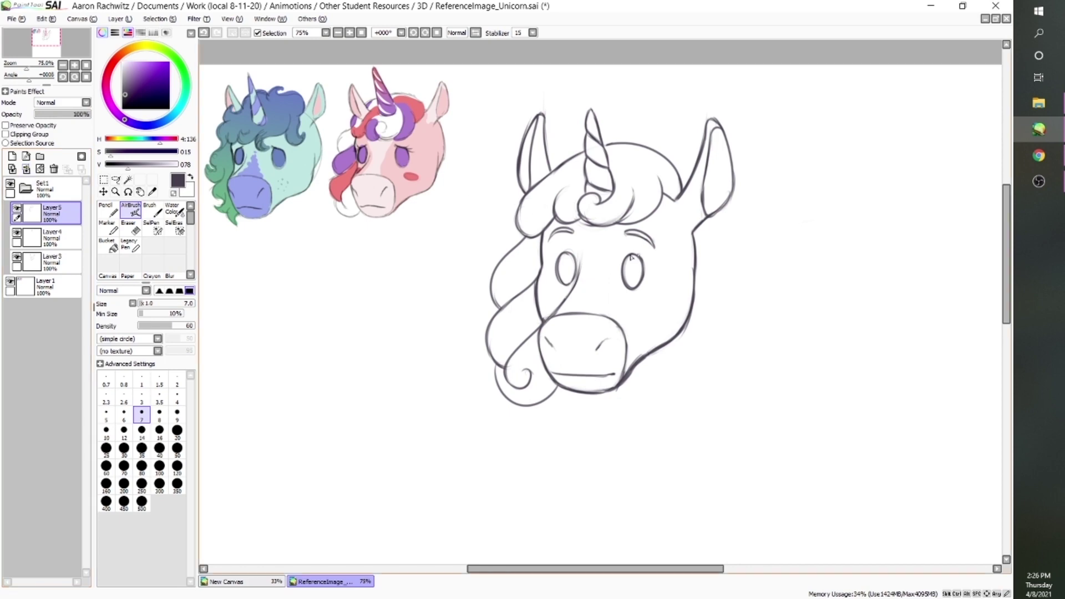
pyautogui.click(25, 169)
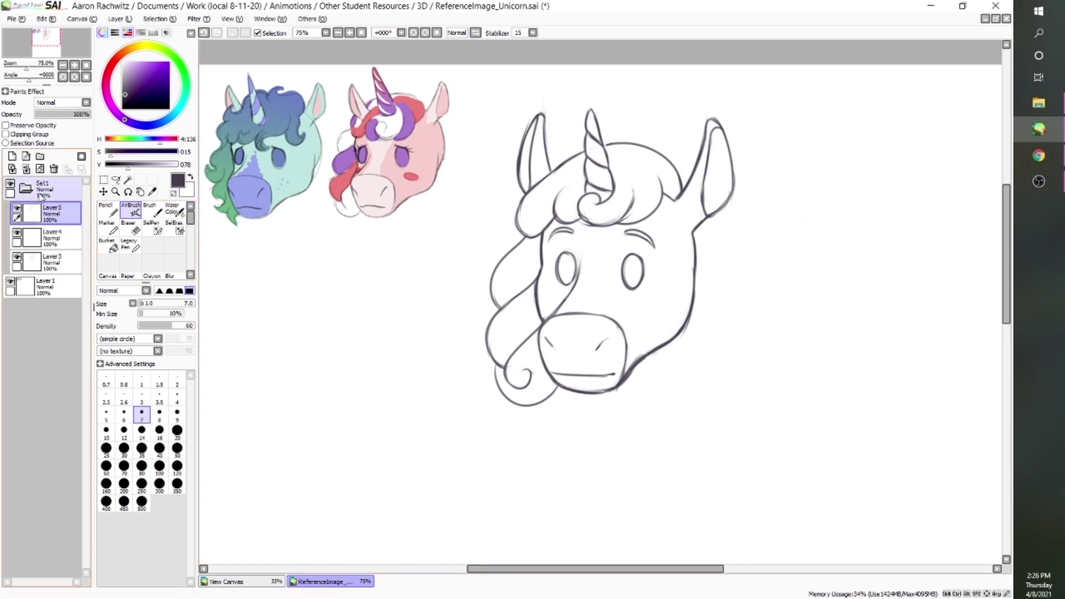
pyautogui.click(25, 169)
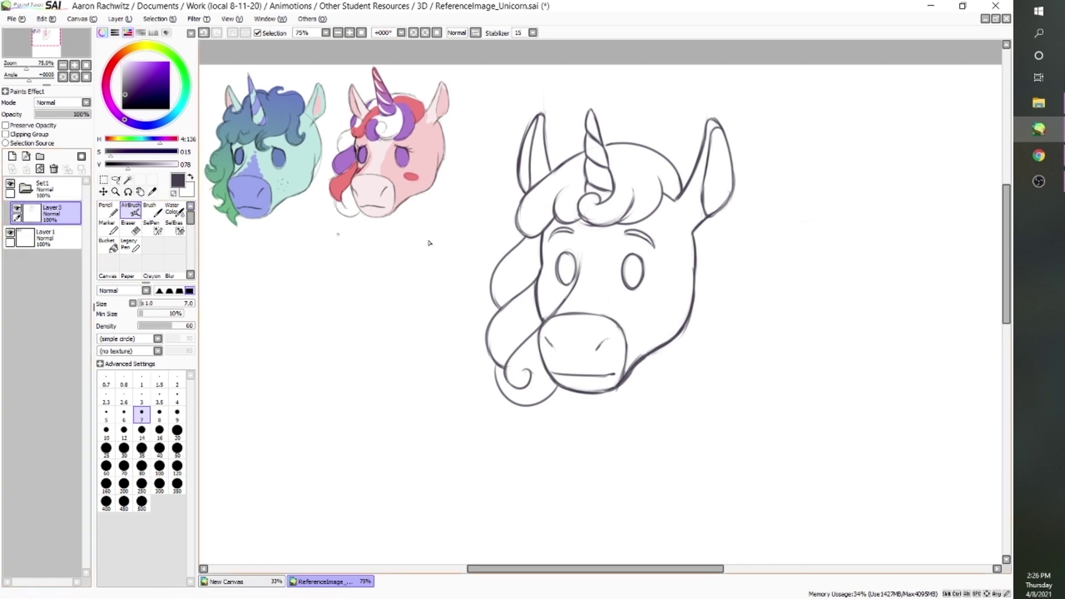
pyautogui.keyDown('ctrl'); pyautogui.moveTo(632, 288); pyautogui.dragTo(642, 301); pyautogui.keyUp('ctrl')
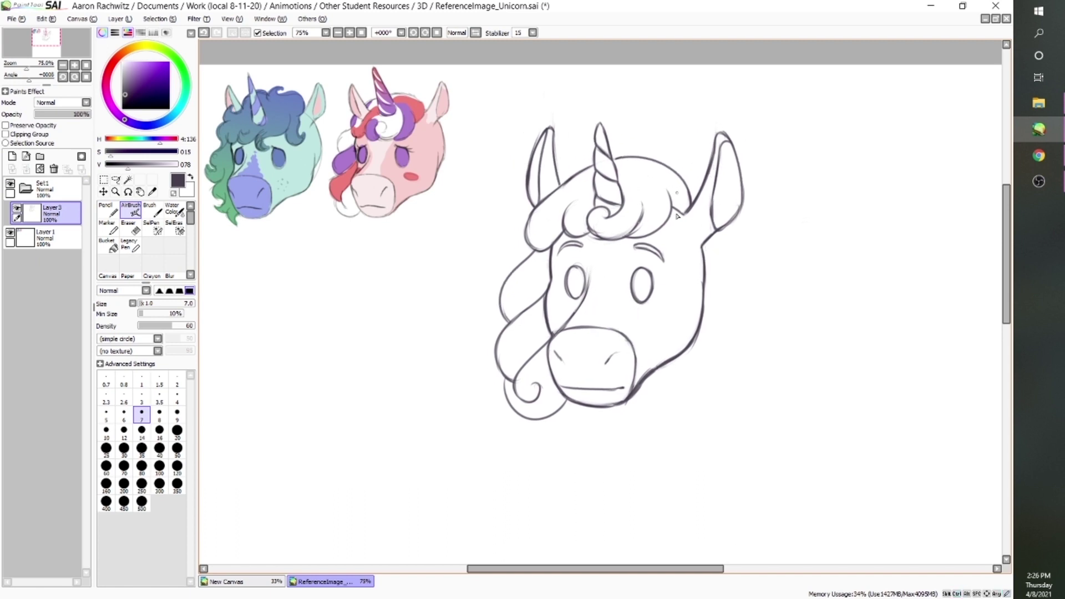
pyautogui.press('space')
pyautogui.moveTo(688, 275); pyautogui.dragTo(685, 303)
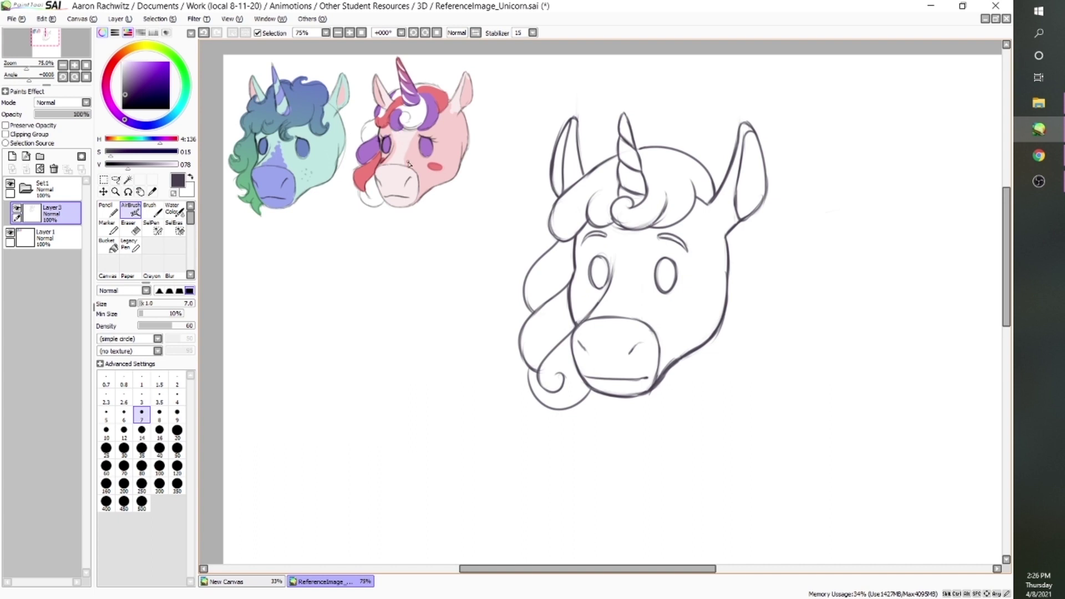
pyautogui.moveTo(396, 159)
pyautogui.mouseDown()
pyautogui.moveTo(405, 154)
pyautogui.moveTo(432, 205)
pyautogui.mouseUp()
pyautogui.moveTo(272, 166)
pyautogui.mouseDown()
pyautogui.moveTo(279, 155)
pyautogui.moveTo(322, 218)
pyautogui.mouseUp()
pyautogui.hotkey('ctrl', 'z')
pyautogui.hotkey('ctrl', 'z')
pyautogui.hotkey('ctrl', 'z')
pyautogui.hotkey('ctrl', 'z')
pyautogui.hotkey('ctrl', 'z')
pyautogui.moveTo(314, 166); pyautogui.dragTo(310, 165)
pyautogui.moveTo(454, 162); pyautogui.dragTo(460, 165)
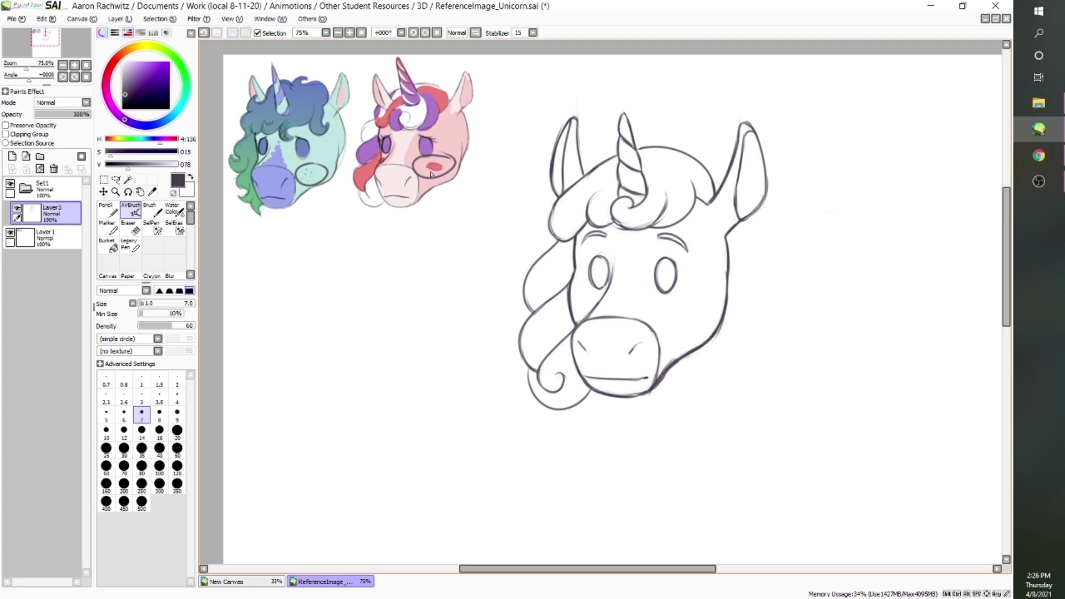
pyautogui.hotkey('ctrl', 'z')
pyautogui.hotkey('ctrl', 'z')
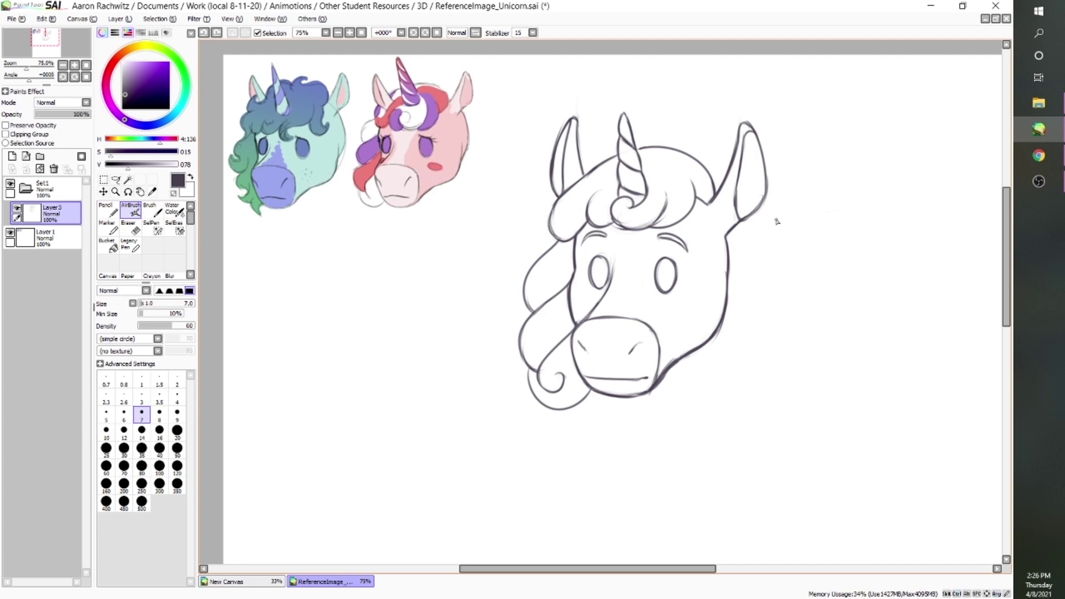
# - Add a new layer above the head drawing and set its blending mode to Multiply
pyautogui.click(61, 218)
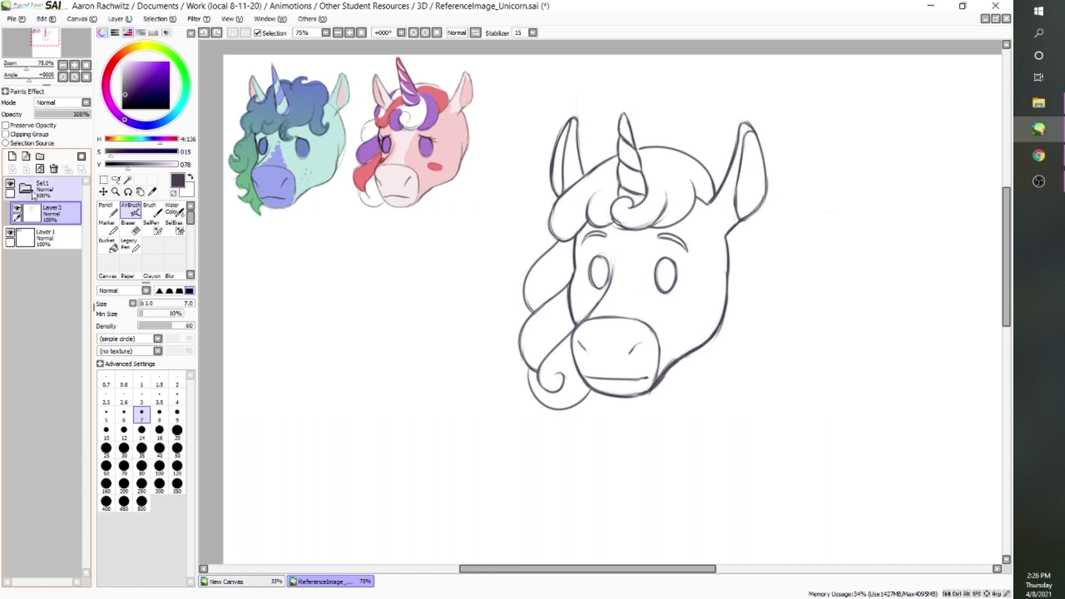
pyautogui.click(11, 157)
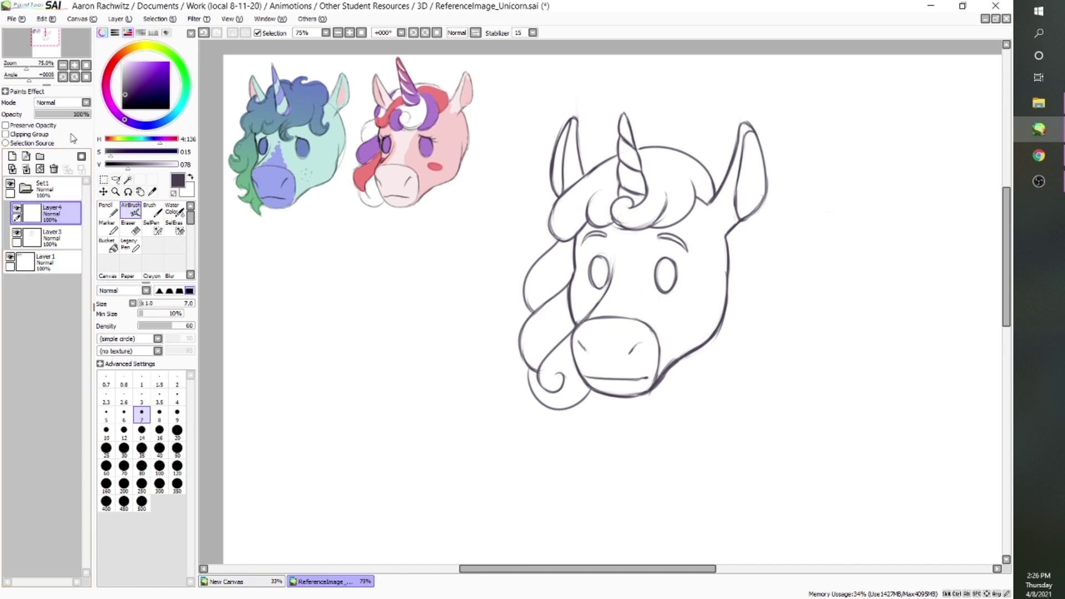
pyautogui.click(86, 102)
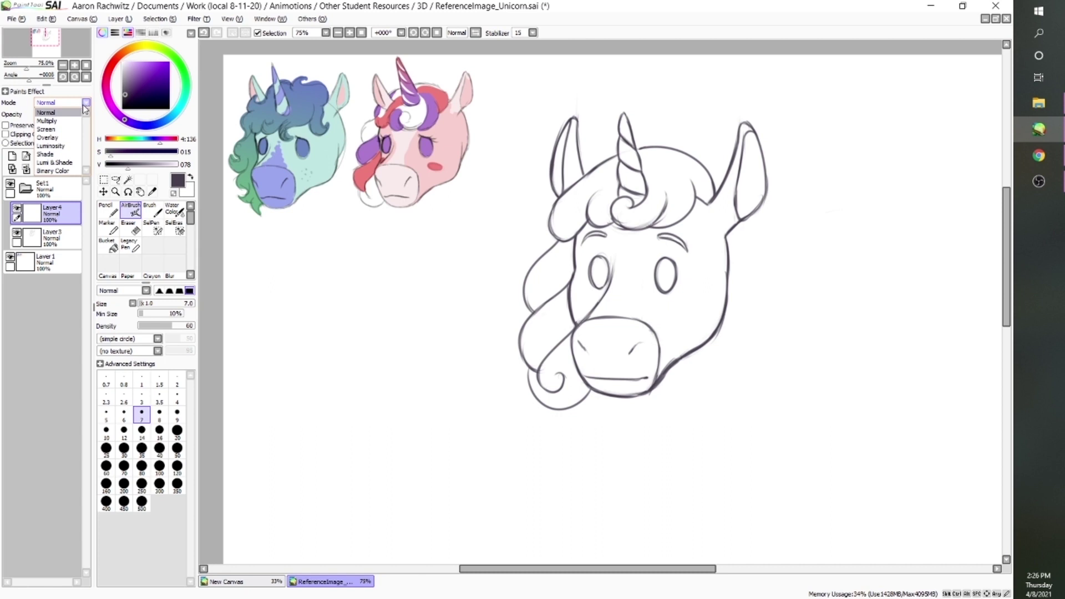
pyautogui.click(65, 120)
pyautogui.click(178, 446)
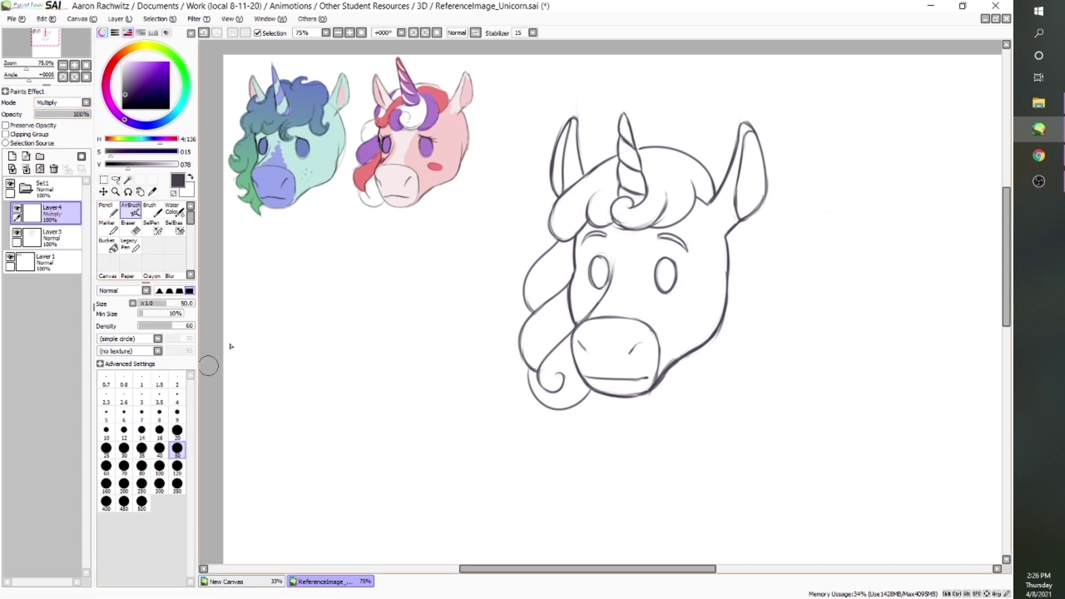
pyautogui.keyDown('alt'); pyautogui.click(323, 151); pyautogui.keyUp('alt')
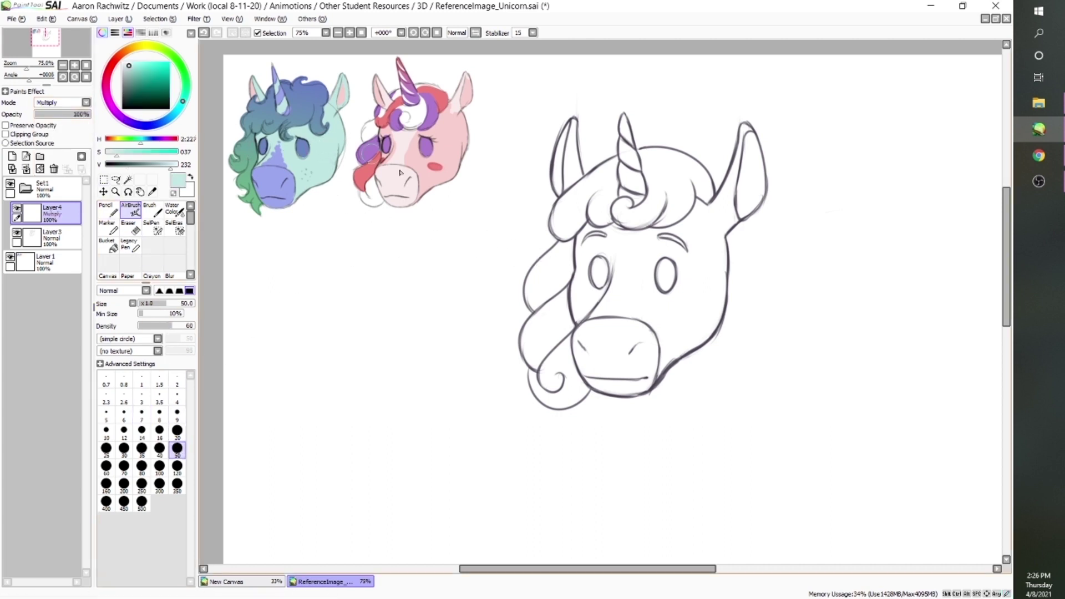
pyautogui.moveTo(579, 280)
pyautogui.mouseDown()
pyautogui.moveTo(563, 315)
pyautogui.moveTo(615, 263)
pyautogui.moveTo(614, 238)
pyautogui.moveTo(595, 251)
pyautogui.moveTo(591, 230)
pyautogui.moveTo(613, 250)
pyautogui.moveTo(582, 280)
pyautogui.moveTo(580, 299)
pyautogui.moveTo(591, 237)
pyautogui.moveTo(594, 269)
pyautogui.mouseUp()
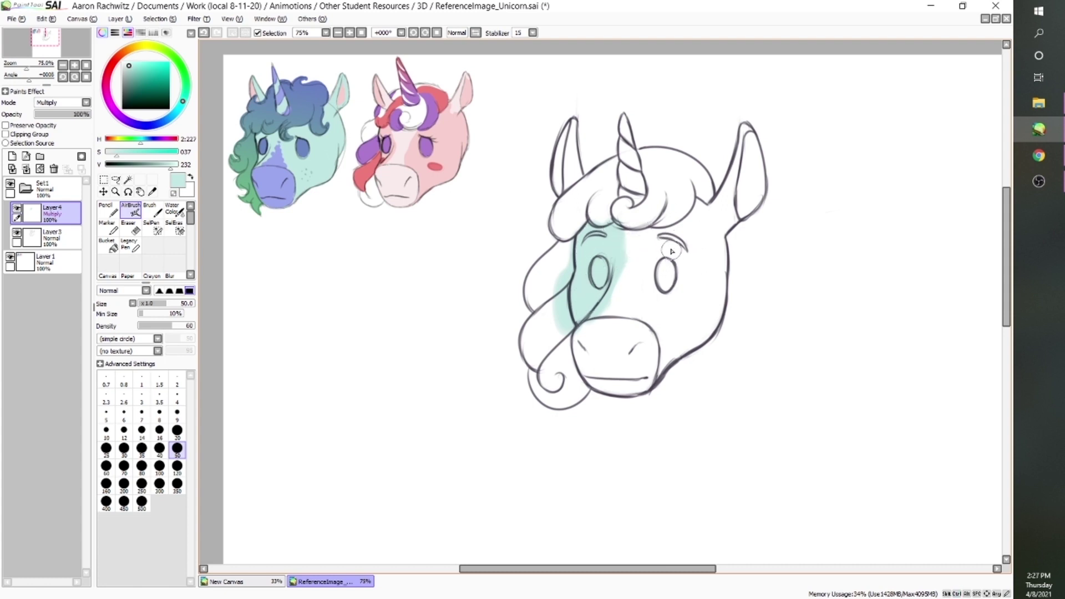
pyautogui.hotkey('ctrl', 'z')
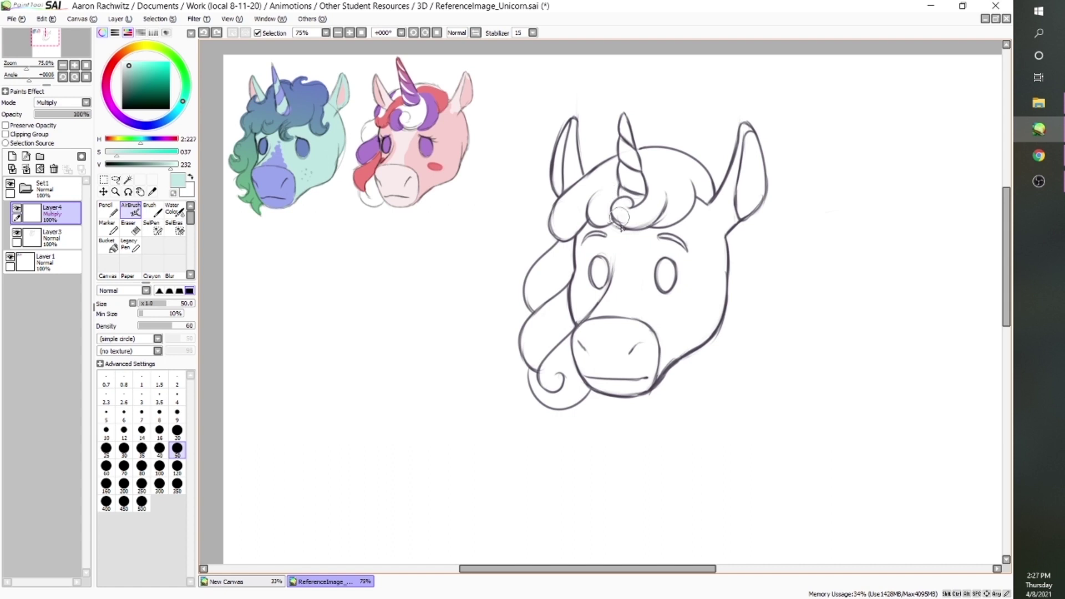
# - Paint the face and muzzle in the light teal sampled from the first reference head, outlining with a size 20 brush and filling with a larger one
pyautogui.keyDown('alt'); pyautogui.click(323, 154); pyautogui.keyUp('alt')
pyautogui.click(177, 434)
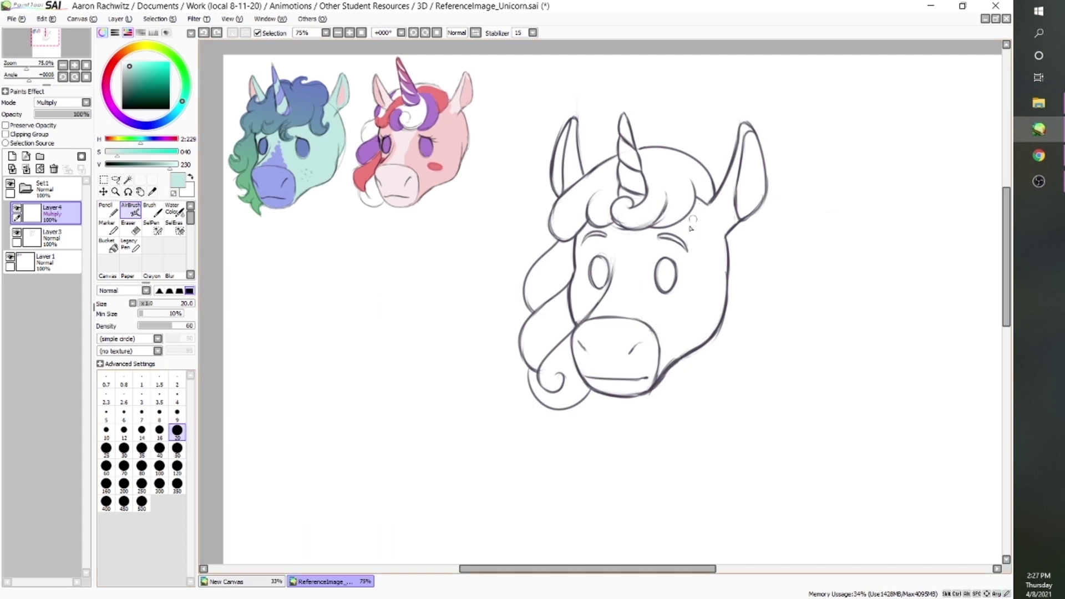
pyautogui.moveTo(589, 223); pyautogui.dragTo(578, 314)
pyautogui.press(']')
pyautogui.press(']')
pyautogui.press(']')
pyautogui.press(']')
pyautogui.press(']')
pyautogui.moveTo(583, 300)
pyautogui.mouseDown()
pyautogui.moveTo(590, 339)
pyautogui.moveTo(713, 259)
pyautogui.moveTo(755, 192)
pyautogui.moveTo(749, 111)
pyautogui.moveTo(700, 206)
pyautogui.moveTo(616, 244)
pyautogui.moveTo(614, 319)
pyautogui.moveTo(694, 250)
pyautogui.mouseUp()
# - Paint both ears in the same light teal with the brush reduced back to size 20
pyautogui.press('[')
pyautogui.press('[')
pyautogui.press('[')
pyautogui.press('[')
pyautogui.press('[')
pyautogui.moveTo(566, 125)
pyautogui.mouseDown()
pyautogui.moveTo(563, 177)
pyautogui.moveTo(577, 161)
pyautogui.mouseUp()
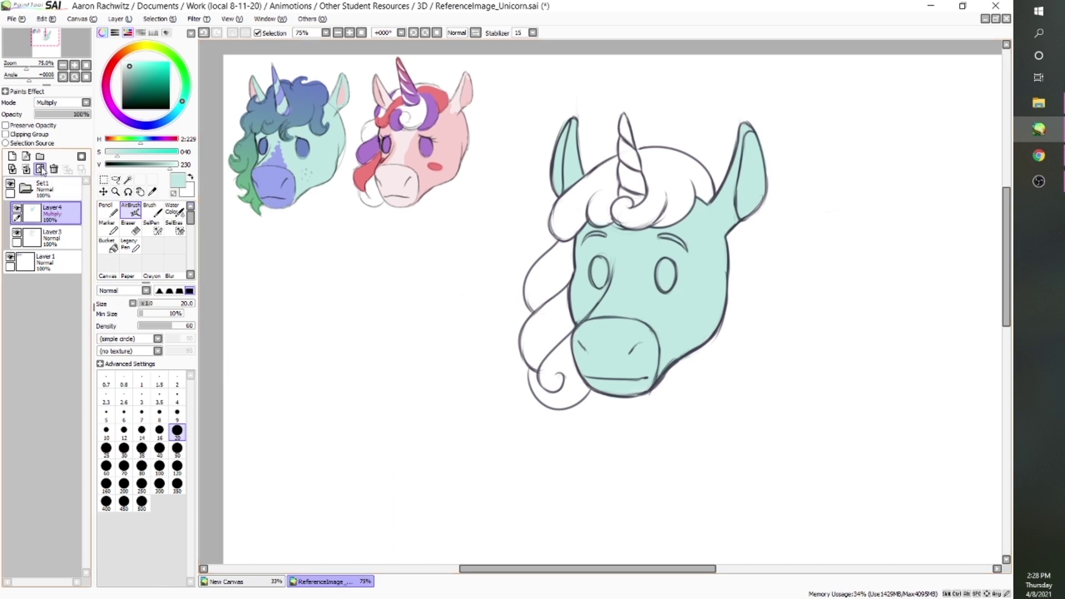
# - Rename the line drawing's layer as sketch
pyautogui.doubleClick(46, 207)
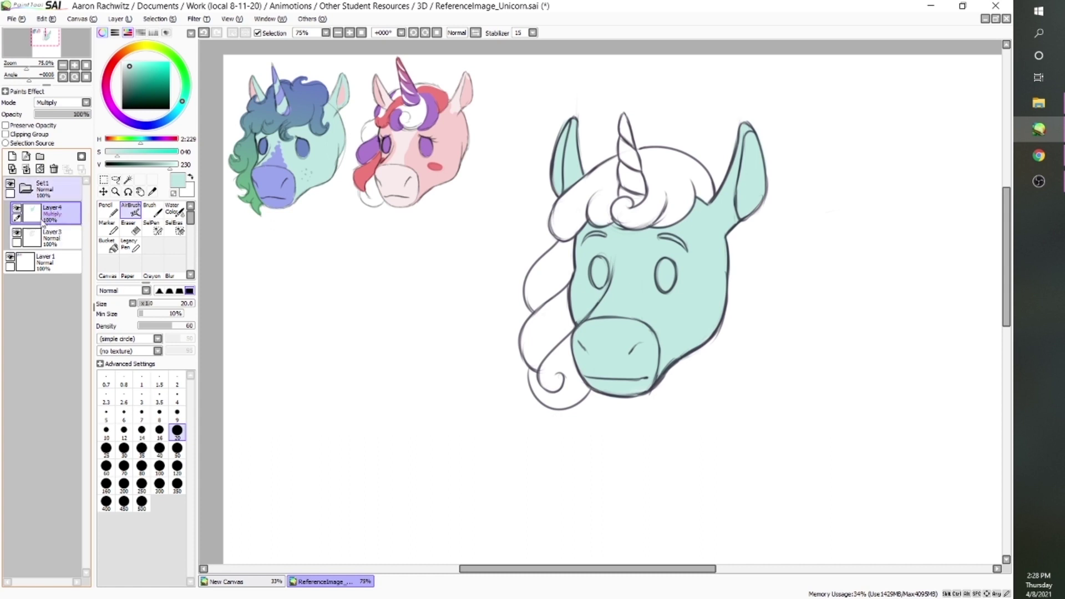
pyautogui.moveTo(46, 208); pyautogui.dragTo(51, 205)
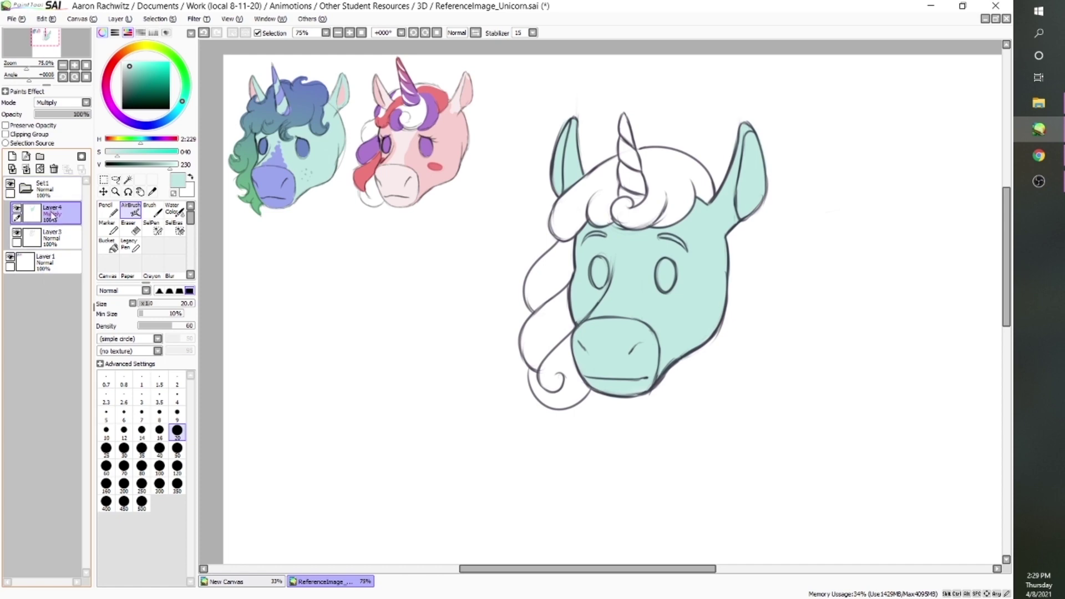
pyautogui.moveTo(58, 216); pyautogui.dragTo(60, 244)
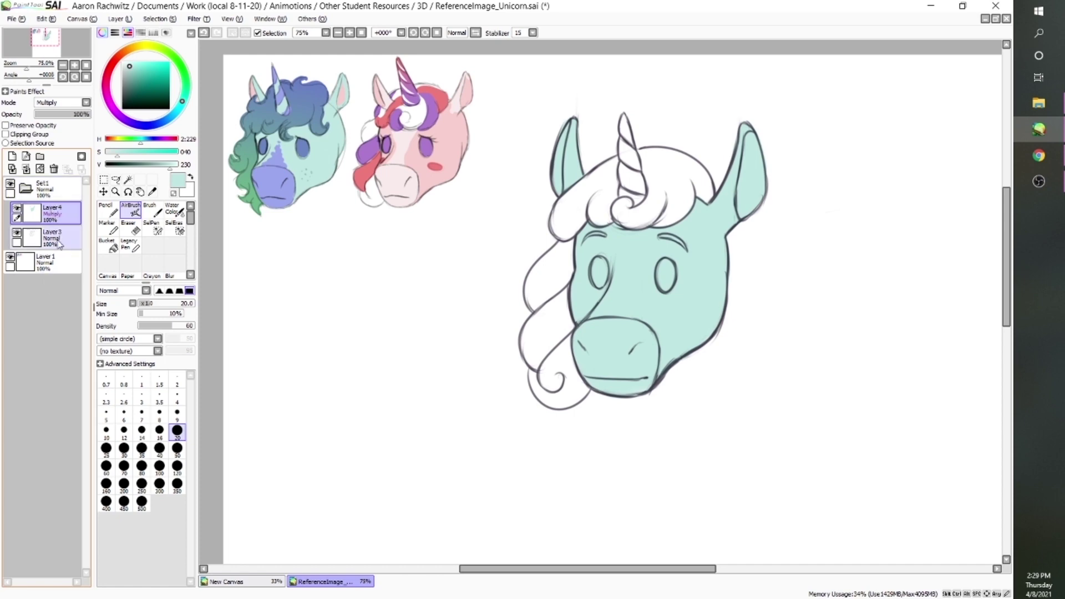
pyautogui.doubleClick(58, 240)
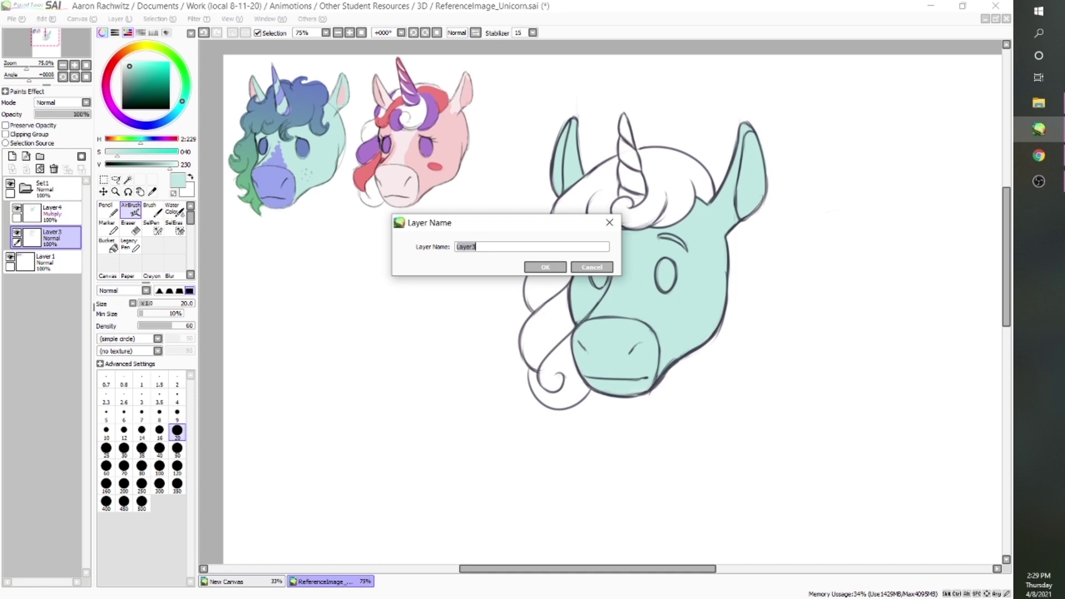
pyautogui.write('sketch')
pyautogui.press('Return')
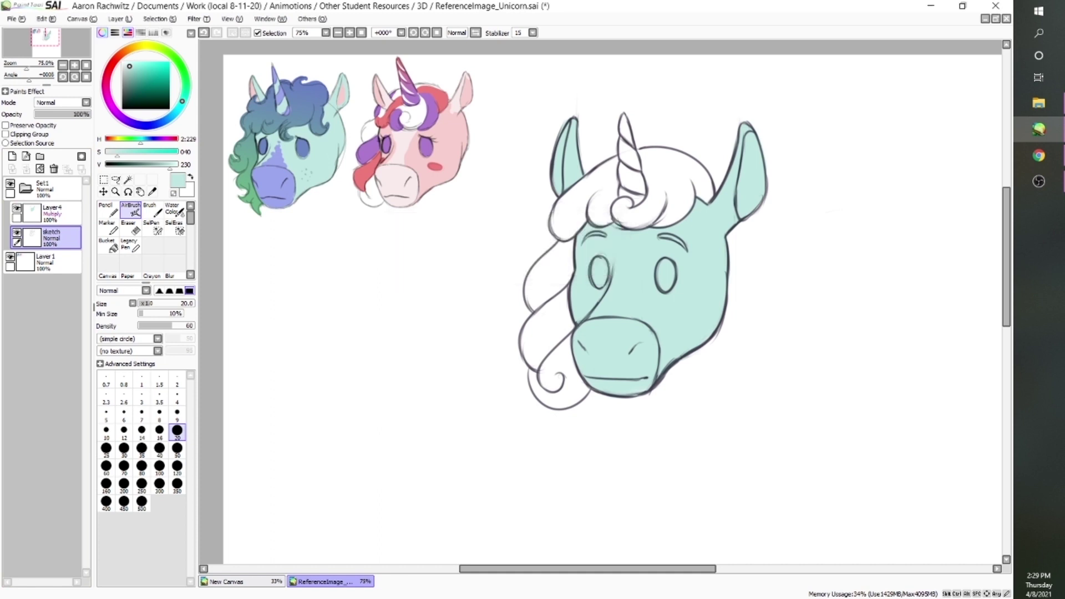
# - Rename the teal color layer above the sketch layer as skin
pyautogui.doubleClick(56, 217)
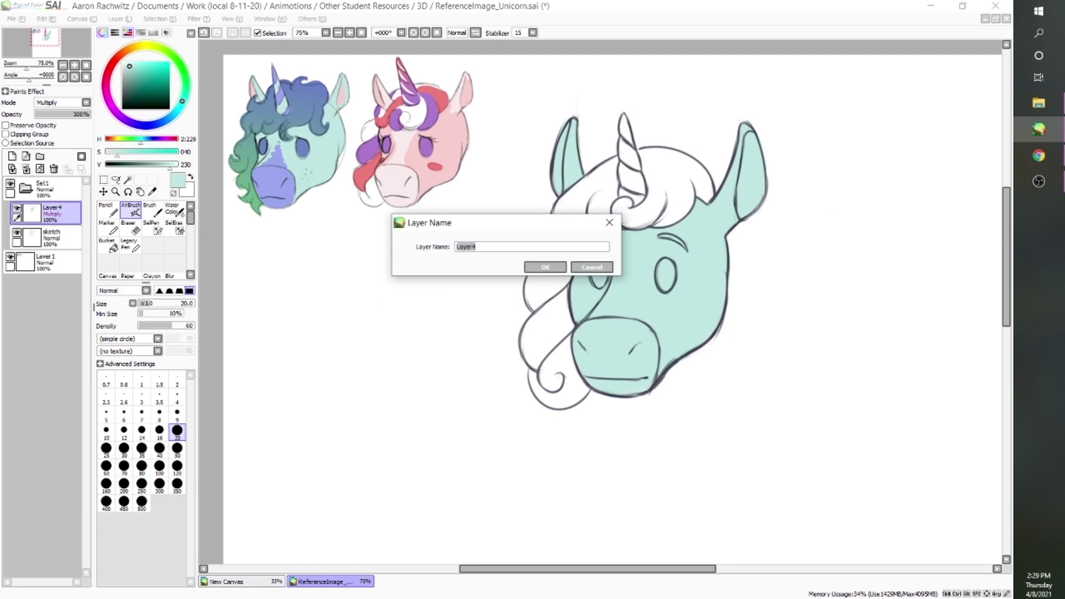
pyautogui.write('f')
pyautogui.press('Return')
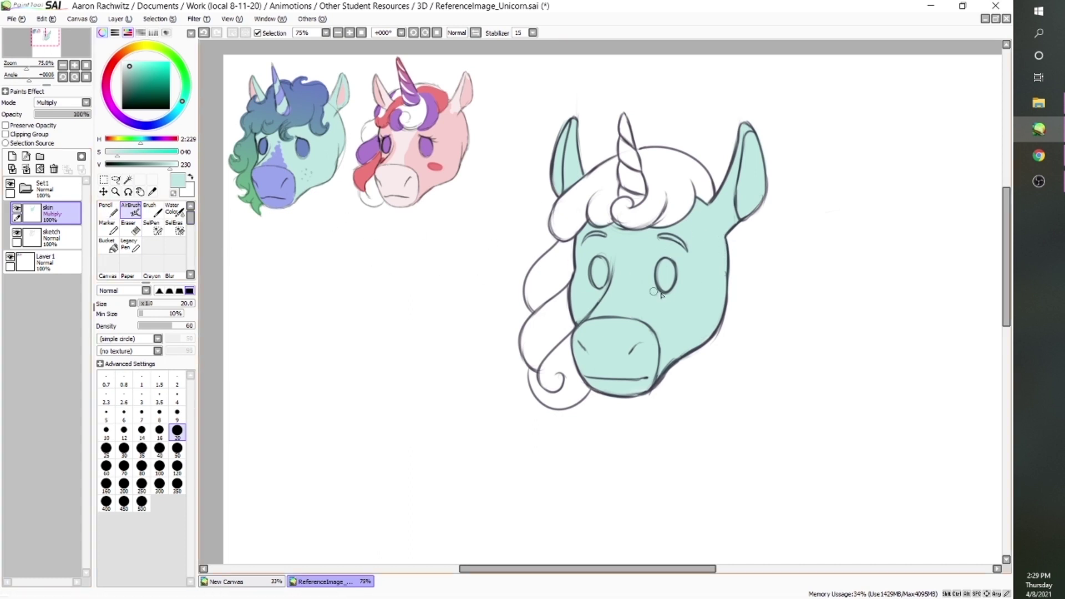
# - Add a new layer above the skin layer, name it hair and set its blending mode to Multiply
pyautogui.click(12, 156)
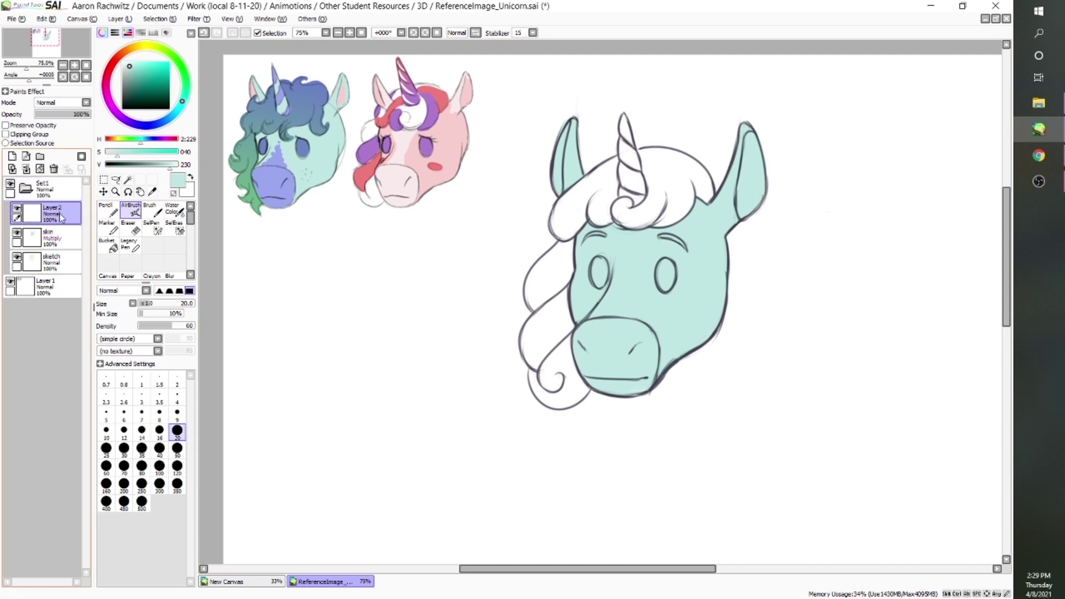
pyautogui.doubleClick(59, 213)
pyautogui.write('hair')
pyautogui.press('Return')
pyautogui.click(86, 102)
pyautogui.click(55, 122)
# - Add a new layer above the hair layer, name it details and set its blending mode to Multiply
pyautogui.click(12, 157)
pyautogui.doubleClick(64, 214)
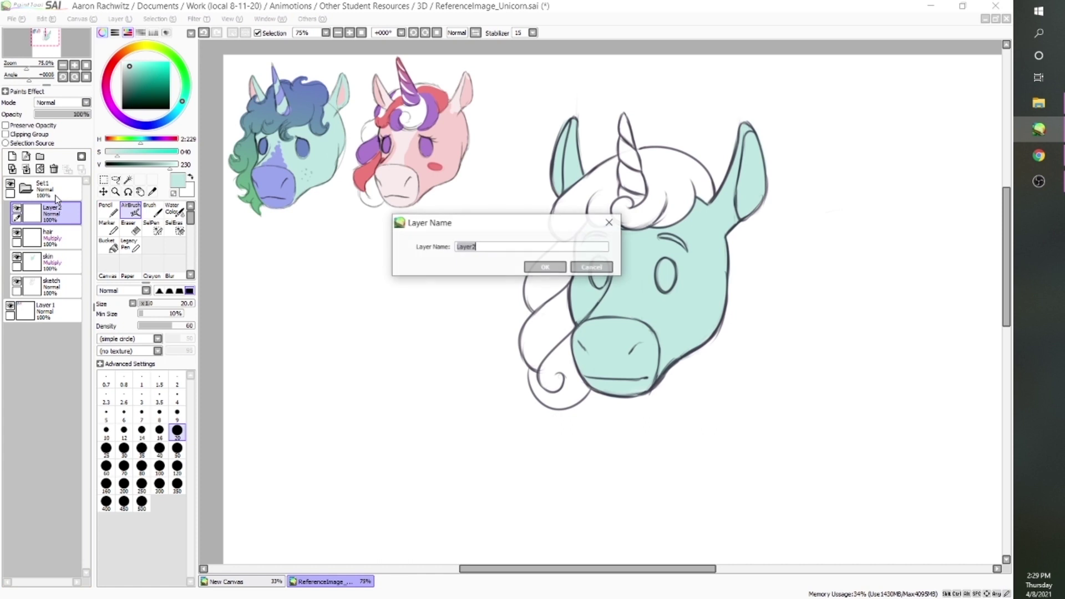
pyautogui.write('deta')
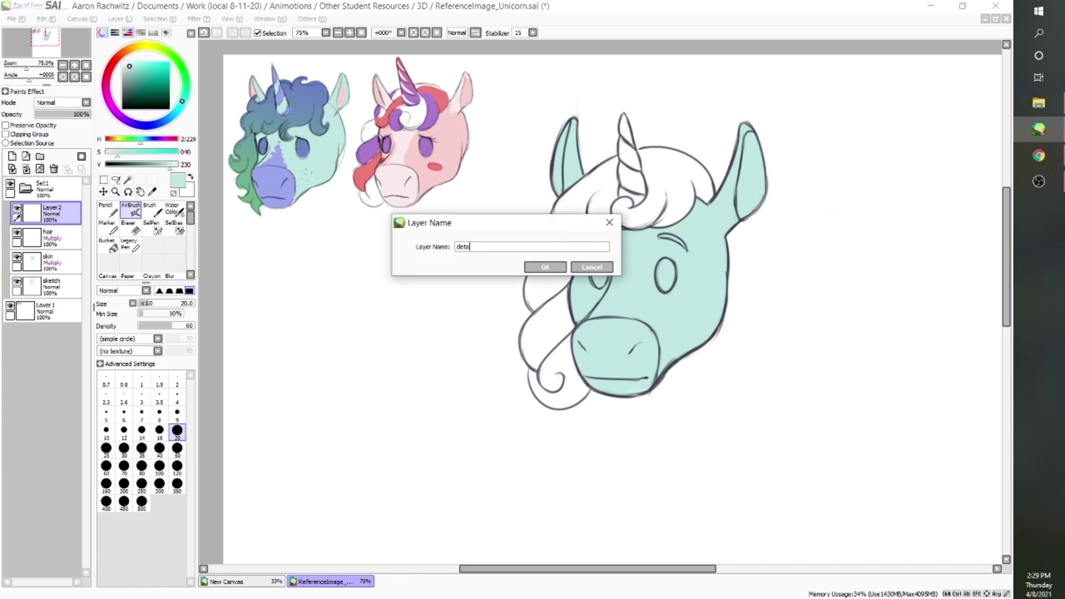
pyautogui.write('ils')
pyautogui.press('Return')
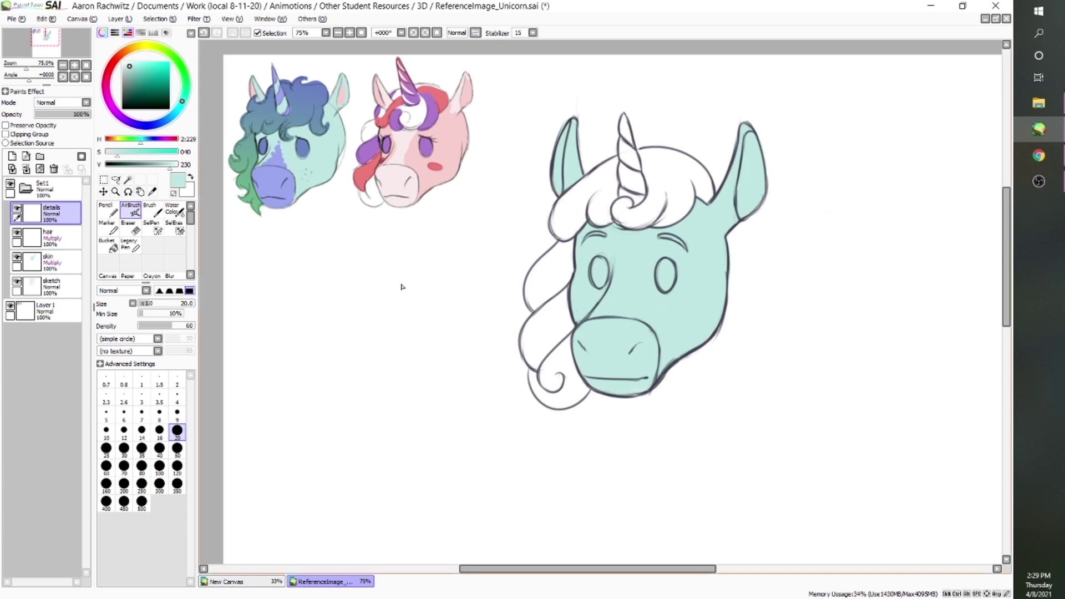
pyautogui.click(86, 104)
pyautogui.click(82, 120)
# - On the hair layer, paint the forelock and upper side lock sections in the blue sampled from the first reference head's mane
pyautogui.click(53, 238)
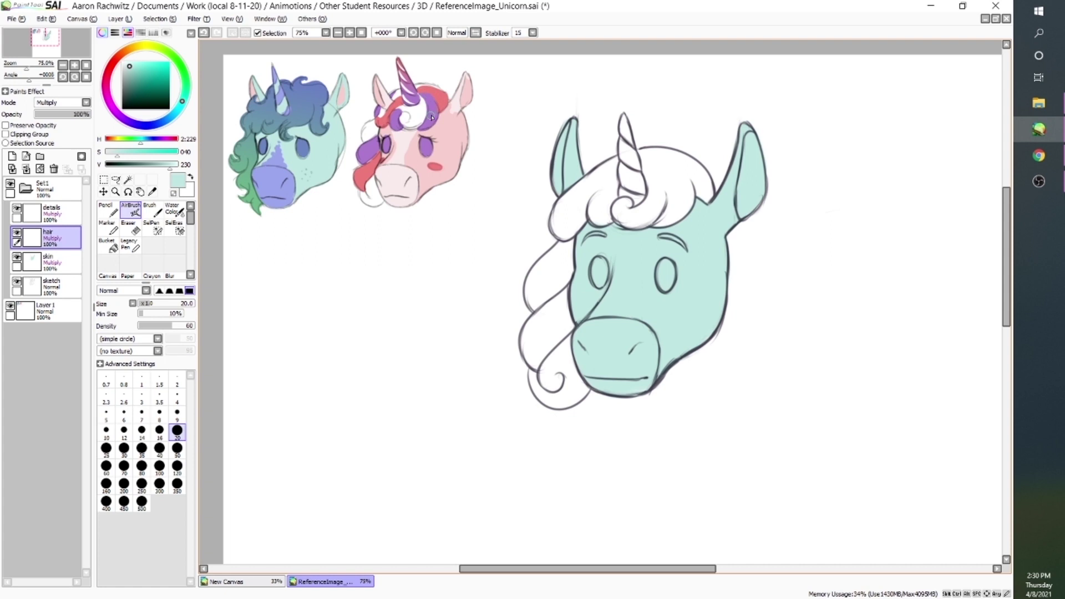
pyautogui.keyDown('alt'); pyautogui.click(319, 90); pyautogui.keyUp('alt')
pyautogui.moveTo(644, 166)
pyautogui.mouseDown()
pyautogui.moveTo(682, 197)
pyautogui.moveTo(663, 219)
pyautogui.mouseUp()
pyautogui.moveTo(593, 203); pyautogui.dragTo(599, 207)
pyautogui.hotkey('ctrl', 'z')
pyautogui.hotkey('ctrl', 'y')
pyautogui.hotkey('ctrl', 'z')
pyautogui.hotkey('ctrl', 'y')
pyautogui.moveTo(571, 242)
pyautogui.mouseDown()
pyautogui.moveTo(549, 258)
pyautogui.moveTo(552, 286)
pyautogui.mouseUp()
# - Paint the next forelock and side lock sections in the muted blue-teal sampled from the first reference head's mane
pyautogui.keyDown('alt'); pyautogui.click(259, 109); pyautogui.keyUp('alt')
pyautogui.moveTo(622, 166)
pyautogui.mouseDown()
pyautogui.moveTo(575, 185)
pyautogui.moveTo(577, 208)
pyautogui.moveTo(617, 171)
pyautogui.mouseUp()
pyautogui.moveTo(563, 293)
pyautogui.mouseDown()
pyautogui.moveTo(533, 349)
pyautogui.moveTo(569, 308)
pyautogui.moveTo(546, 369)
pyautogui.moveTo(577, 391)
pyautogui.moveTo(558, 374)
pyautogui.mouseUp()
pyautogui.press('e')
pyautogui.press('b')
# - Paint the remaining mane sections and the curled lock ends in the green sampled from the first reference head
pyautogui.keyDown('alt'); pyautogui.click(244, 183); pyautogui.keyUp('alt')
pyautogui.moveTo(630, 199)
pyautogui.mouseDown()
pyautogui.moveTo(624, 216)
pyautogui.moveTo(646, 175)
pyautogui.moveTo(590, 171)
pyautogui.mouseUp()
pyautogui.press('h')
pyautogui.moveTo(497, 197); pyautogui.dragTo(568, 156)
pyautogui.press('h')
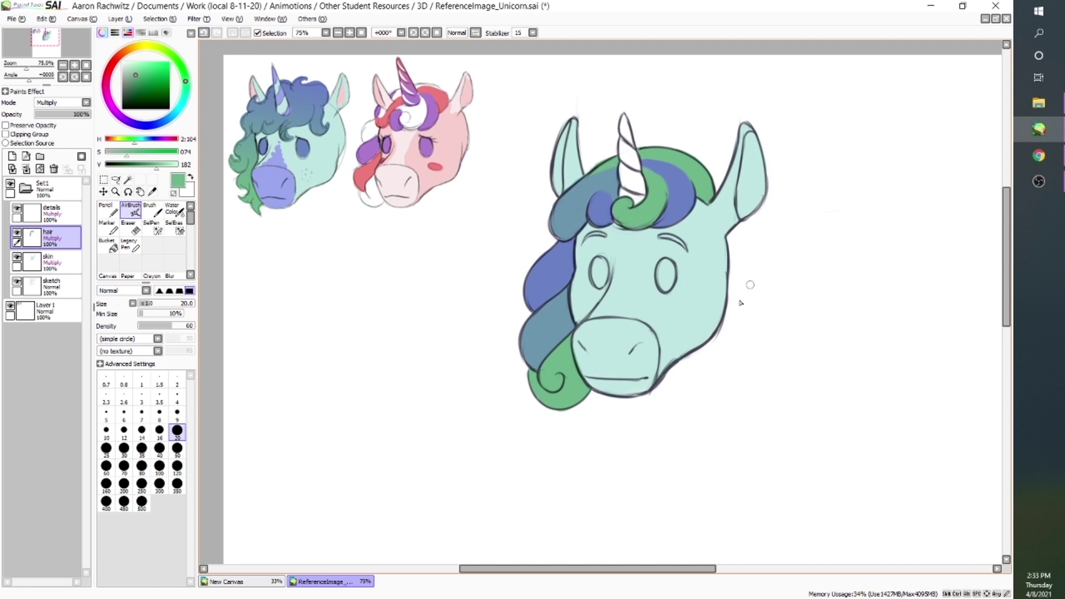
# - Sample the face's light teal and turn on Preserve Opacity for the skin layer
pyautogui.click(55, 213)
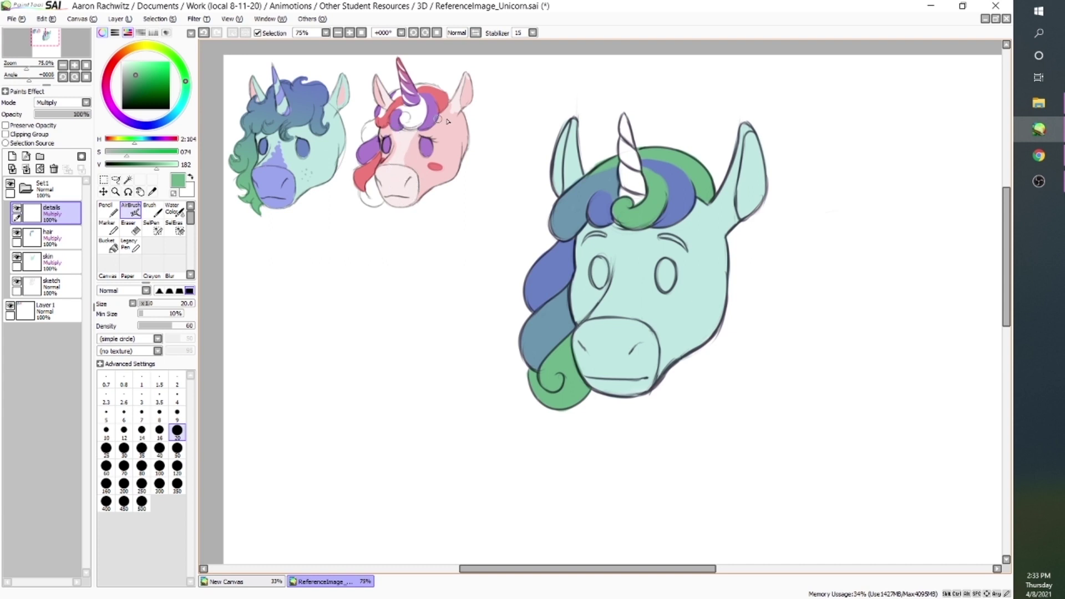
pyautogui.keyDown('alt'); pyautogui.click(638, 286); pyautogui.keyUp('alt')
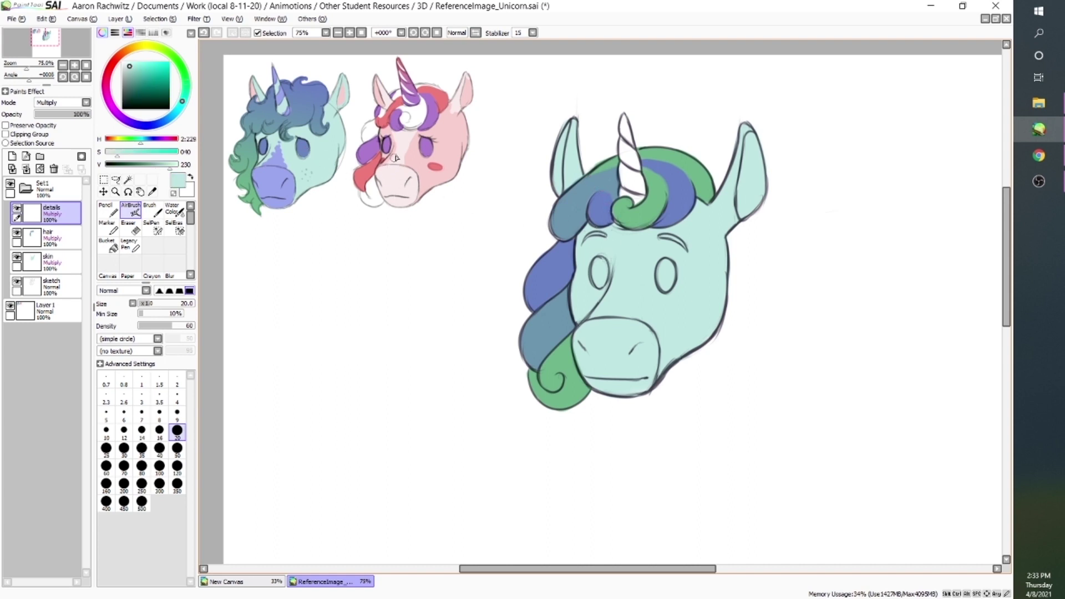
pyautogui.click(51, 265)
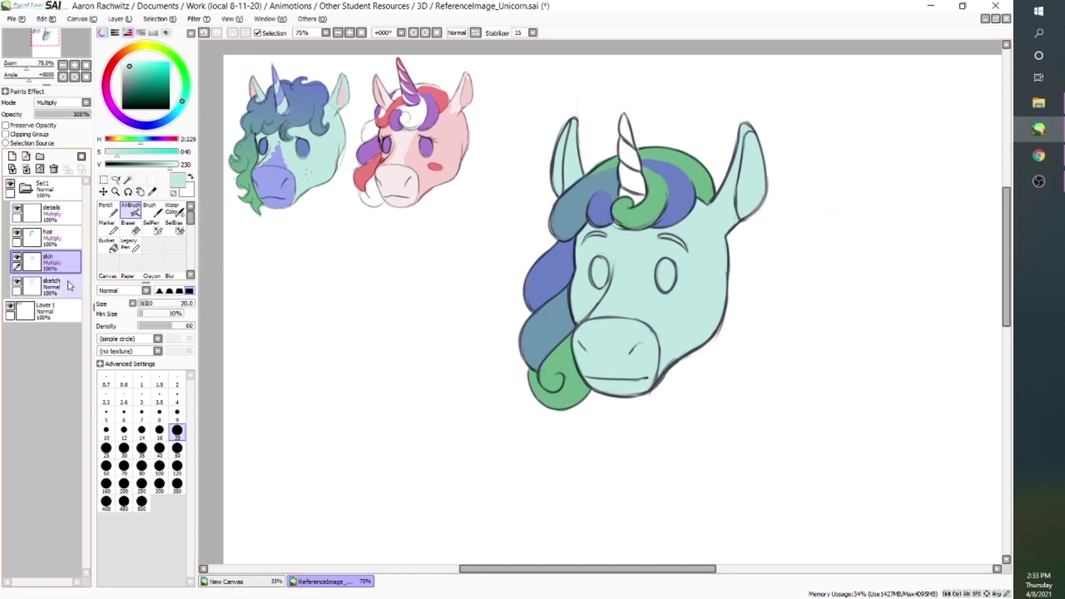
pyautogui.click(6, 126)
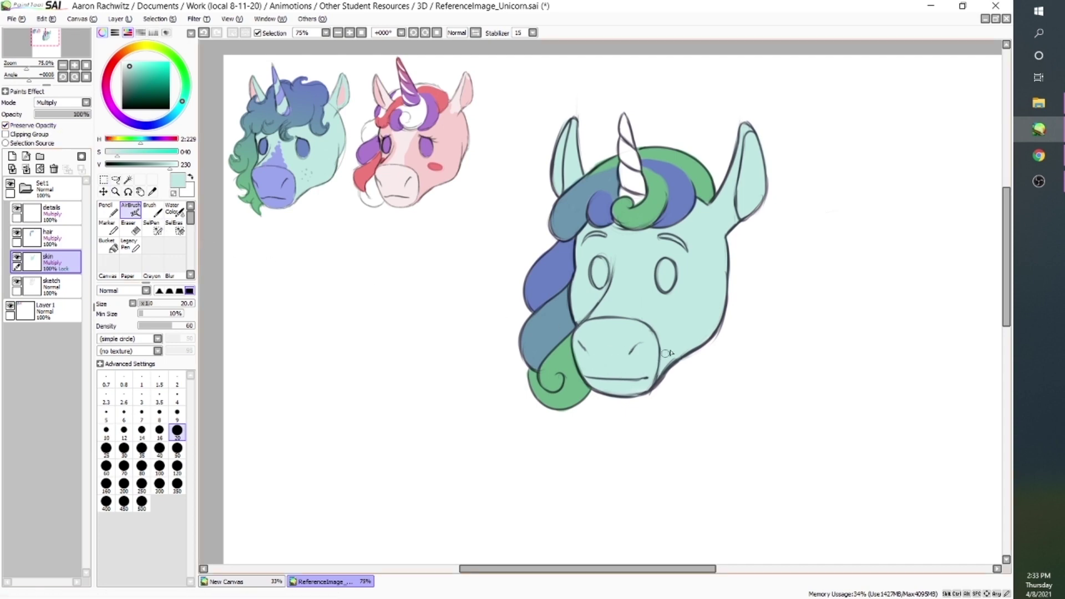
# - Test dark teal strokes over the cheek with Preserve Opacity on and off, undo them, and turn the option back on
pyautogui.moveTo(169, 165); pyautogui.dragTo(128, 165)
pyautogui.moveTo(633, 303)
pyautogui.mouseDown()
pyautogui.moveTo(662, 312)
pyautogui.moveTo(712, 296)
pyautogui.moveTo(750, 311)
pyautogui.moveTo(722, 295)
pyautogui.moveTo(715, 275)
pyautogui.moveTo(683, 320)
pyautogui.moveTo(700, 367)
pyautogui.moveTo(679, 327)
pyautogui.moveTo(677, 357)
pyautogui.moveTo(659, 353)
pyautogui.moveTo(690, 376)
pyautogui.moveTo(718, 292)
pyautogui.mouseUp()
pyautogui.hotkey('ctrl', 'z')
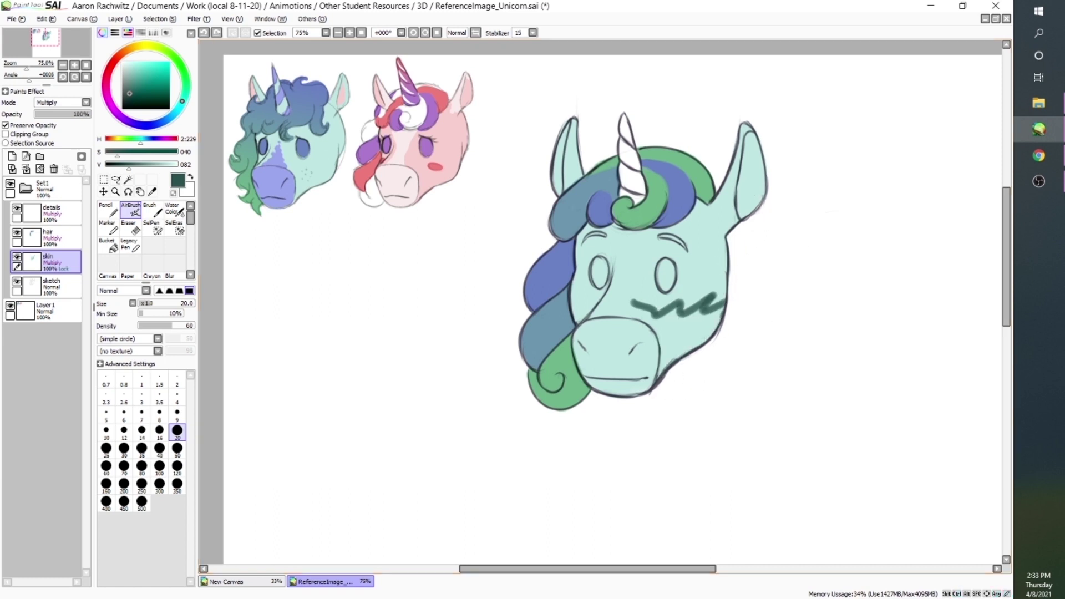
pyautogui.hotkey('ctrl', 'z')
pyautogui.click(24, 126)
pyautogui.moveTo(687, 280)
pyautogui.mouseDown()
pyautogui.moveTo(745, 333)
pyautogui.moveTo(890, 291)
pyautogui.mouseUp()
pyautogui.hotkey('ctrl', 'z')
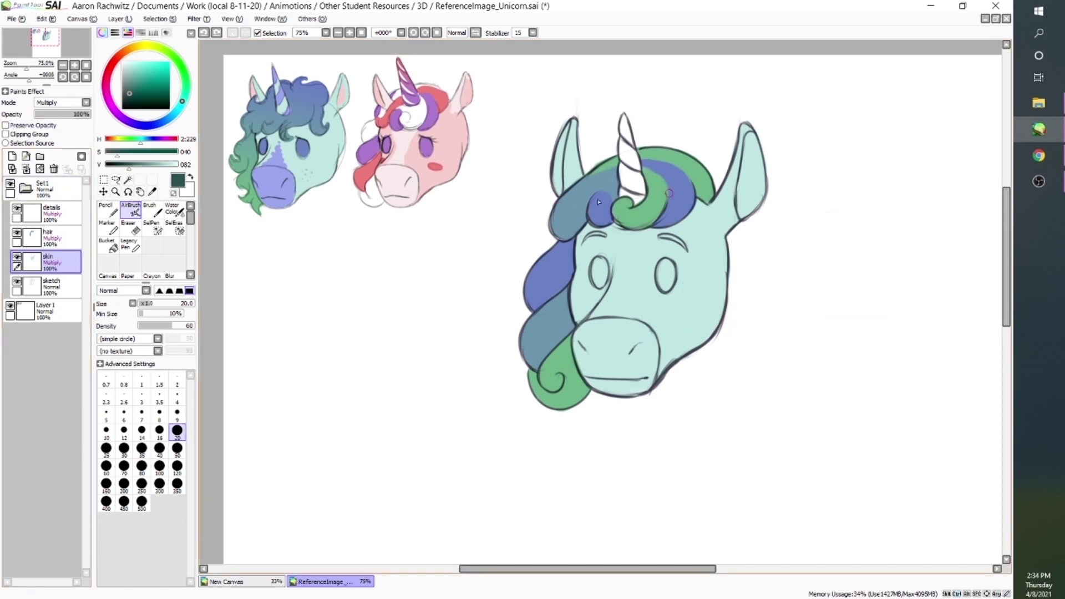
pyautogui.click(30, 126)
# - Paint the muzzle and face blaze in teal with saturation 30 and value 255, using size 50 and 20 brushes, and turn off Preserve Opacity
pyautogui.keyDown('alt'); pyautogui.click(701, 280); pyautogui.keyUp('alt')
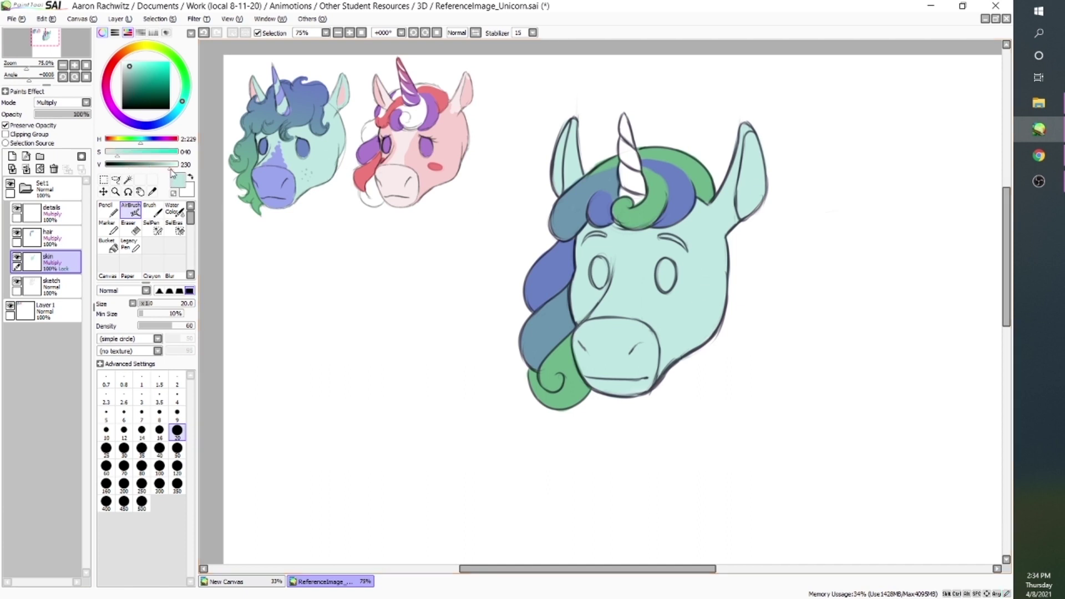
pyautogui.moveTo(172, 172); pyautogui.dragTo(179, 177)
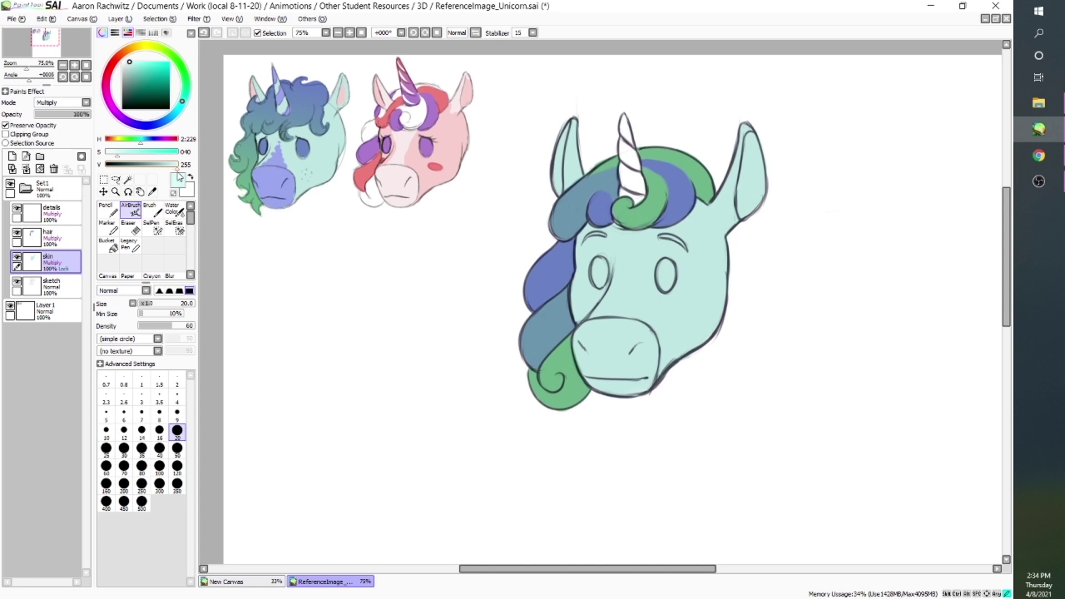
pyautogui.click(117, 158)
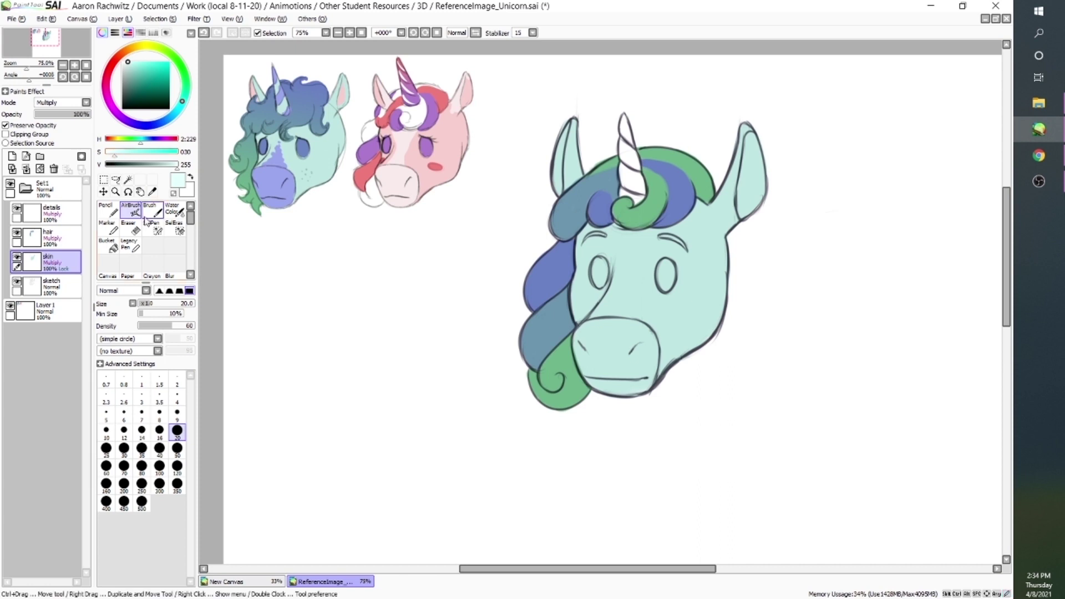
pyautogui.click(177, 448)
pyautogui.moveTo(604, 341)
pyautogui.mouseDown()
pyautogui.moveTo(597, 361)
pyautogui.moveTo(583, 338)
pyautogui.moveTo(621, 386)
pyautogui.moveTo(599, 382)
pyautogui.moveTo(638, 376)
pyautogui.moveTo(651, 341)
pyautogui.mouseUp()
pyautogui.moveTo(660, 216)
pyautogui.mouseDown()
pyautogui.moveTo(646, 336)
pyautogui.moveTo(610, 322)
pyautogui.moveTo(628, 296)
pyautogui.moveTo(617, 233)
pyautogui.mouseUp()
pyautogui.rightClick(602, 244)
pyautogui.click(177, 432)
pyautogui.rightClick(643, 236)
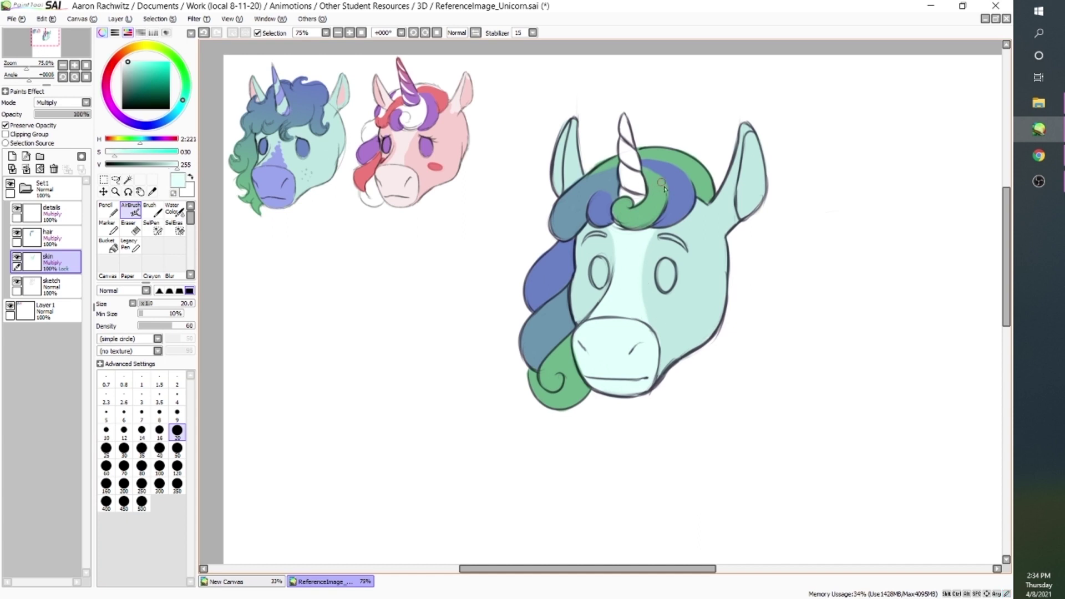
pyautogui.keyDown('alt'); pyautogui.click(674, 311); pyautogui.keyUp('alt')
pyautogui.click(6, 125)
# - On the details layer, paint alternating horn stripes in violet with saturation 110 and value 238, based on the first reference's muzzle color
pyautogui.click(55, 213)
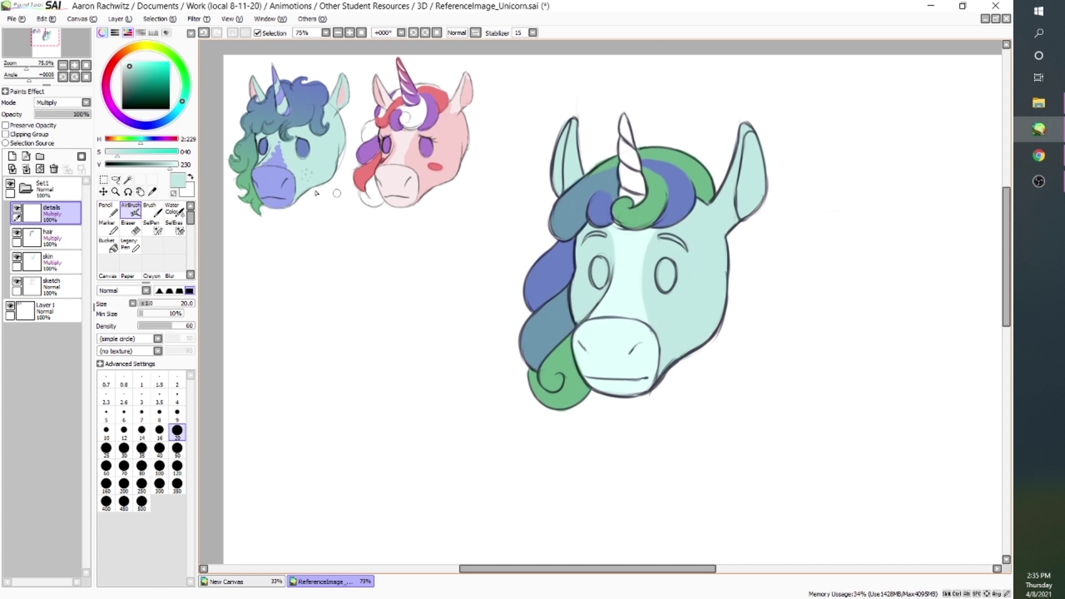
pyautogui.keyDown('alt'); pyautogui.click(272, 176); pyautogui.keyUp('alt')
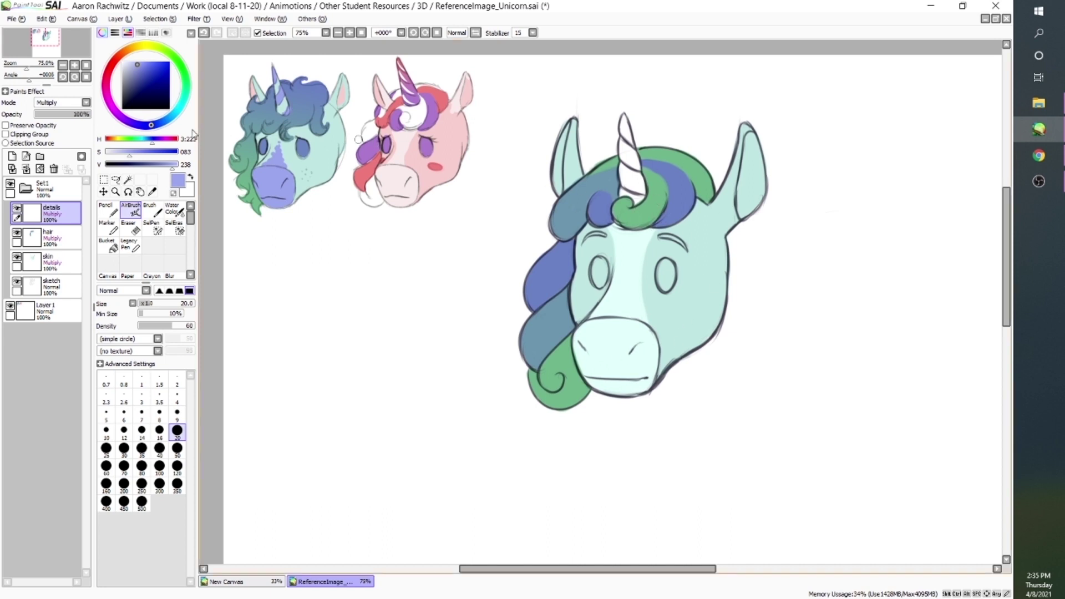
pyautogui.click(136, 126)
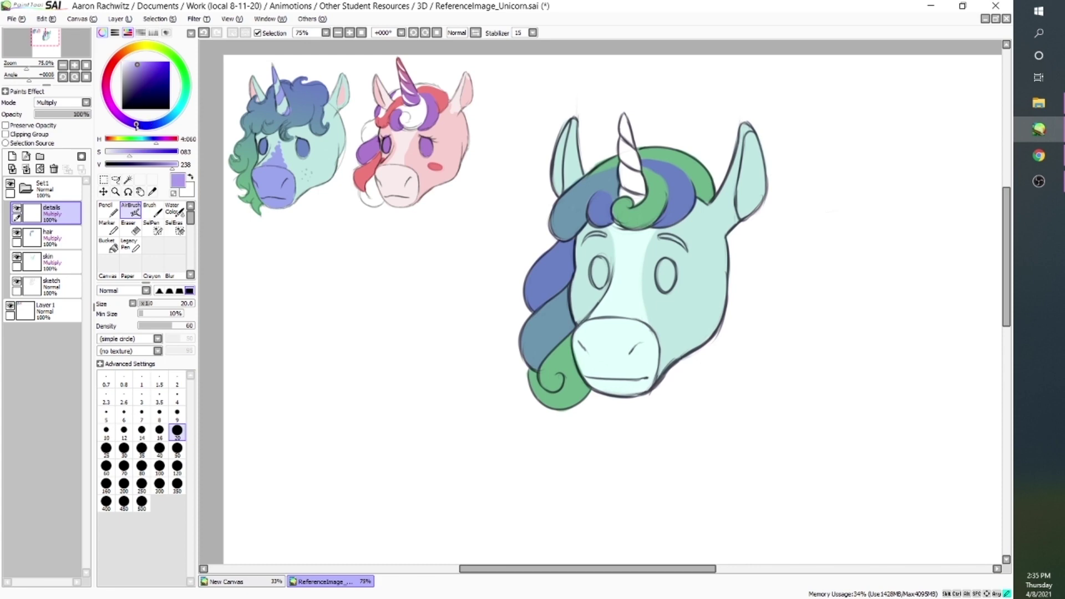
pyautogui.click(135, 159)
pyautogui.moveTo(133, 158); pyautogui.dragTo(136, 160)
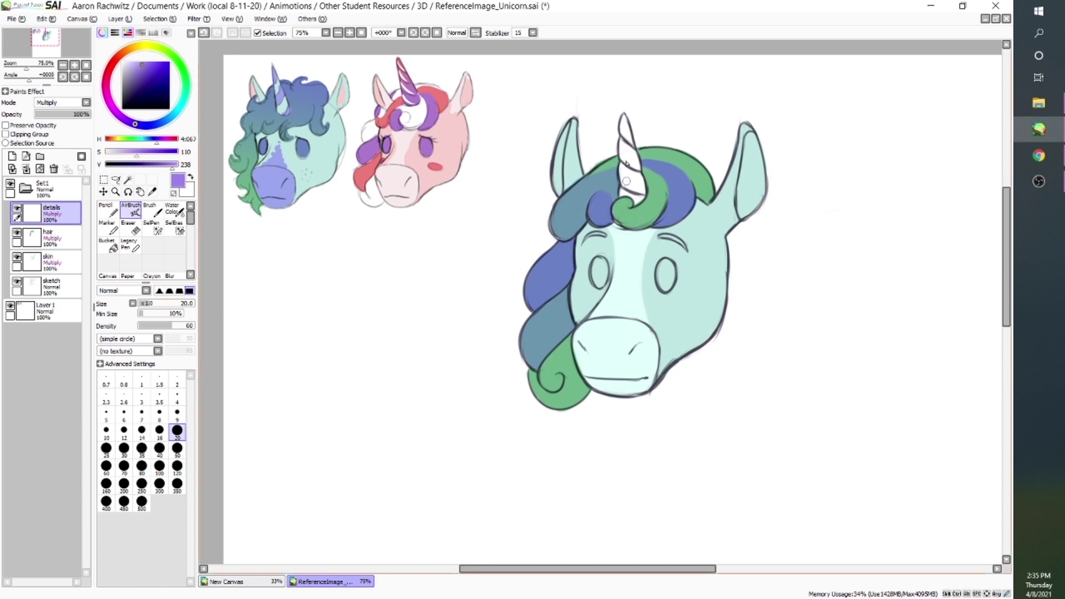
pyautogui.moveTo(622, 118); pyautogui.dragTo(642, 190)
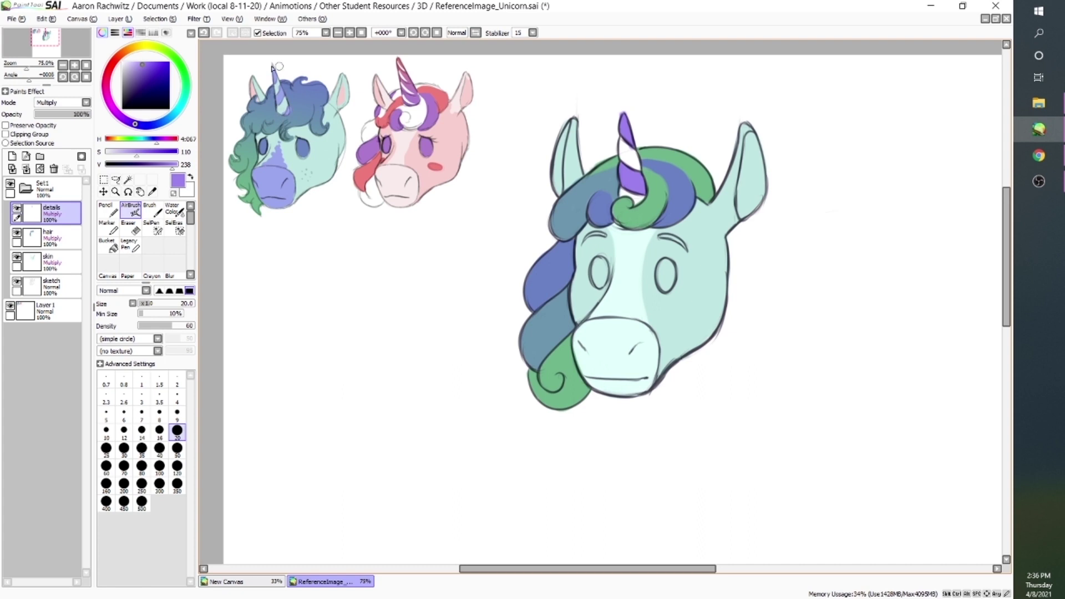
pyautogui.press('e')
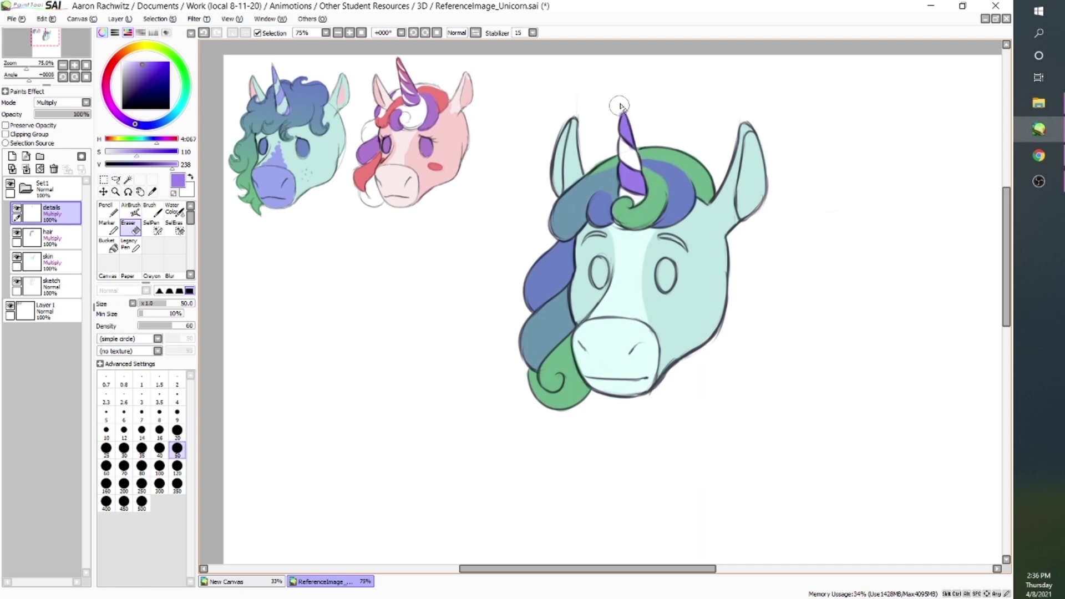
pyautogui.press('b')
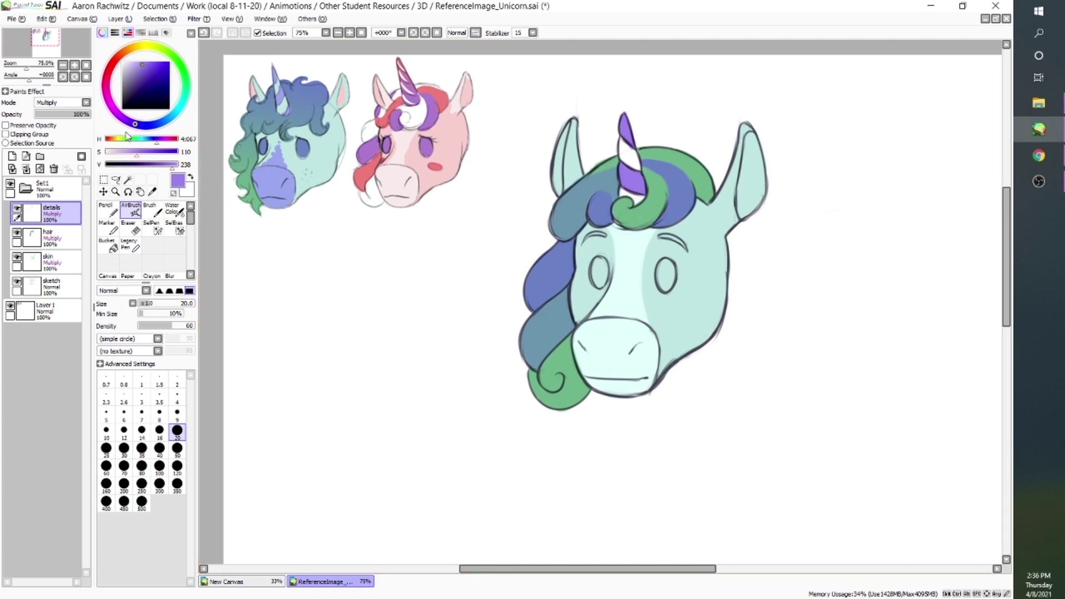
# - Paint the remaining horn stripes in a pinker purple with saturation 110 and value 250
pyautogui.moveTo(133, 124); pyautogui.dragTo(118, 115)
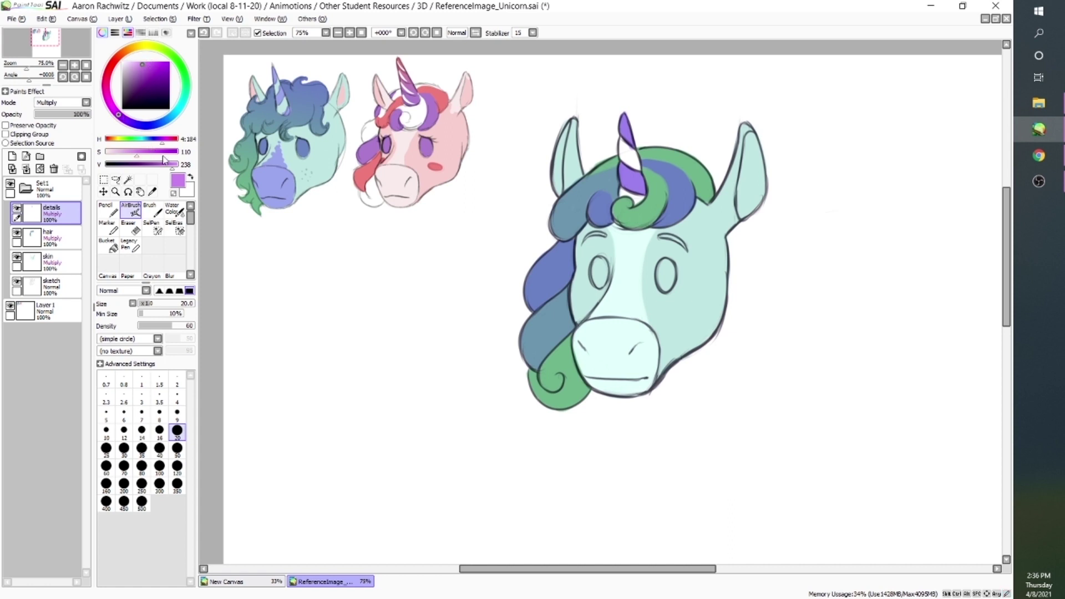
pyautogui.moveTo(173, 169); pyautogui.dragTo(174, 171)
pyautogui.moveTo(624, 146)
pyautogui.mouseDown()
pyautogui.moveTo(636, 165)
pyautogui.moveTo(635, 200)
pyautogui.mouseUp()
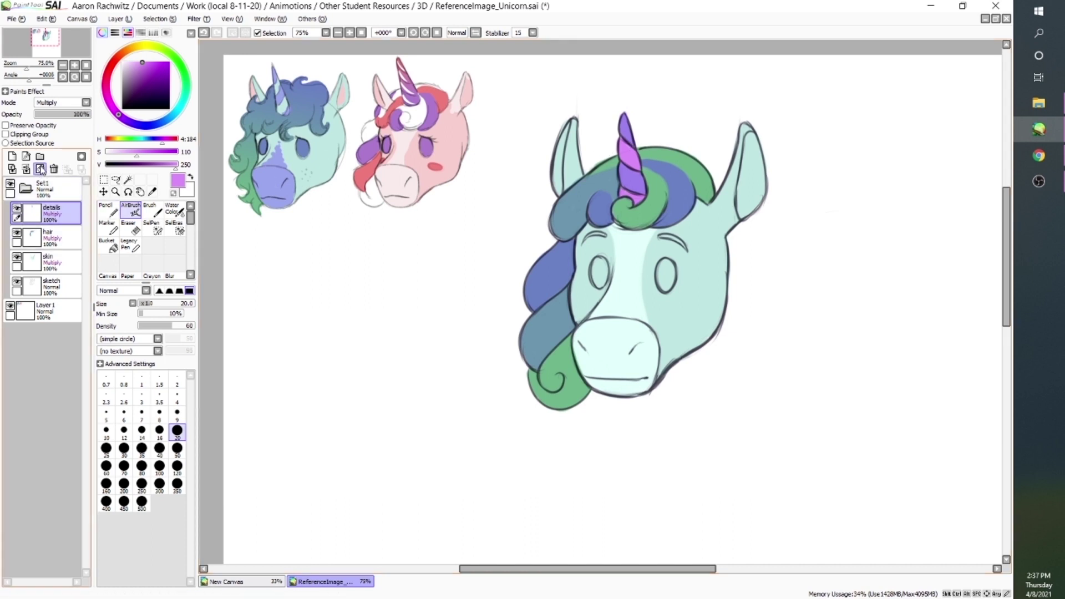
# - Clear the horn colors from the details layer and hide the hair and skin layers
pyautogui.click(40, 169)
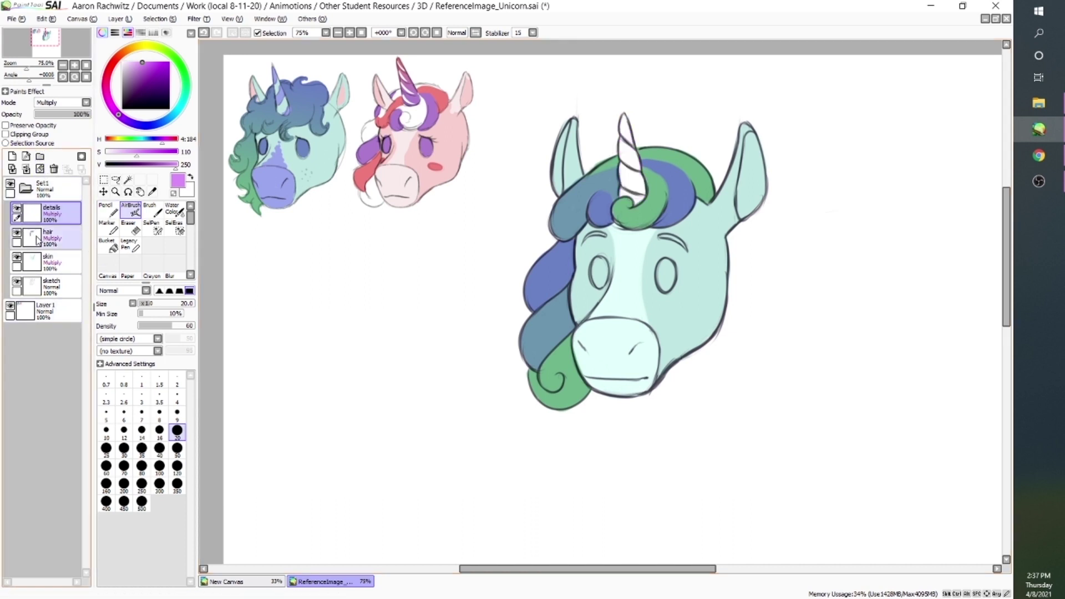
pyautogui.click(17, 233)
pyautogui.click(17, 258)
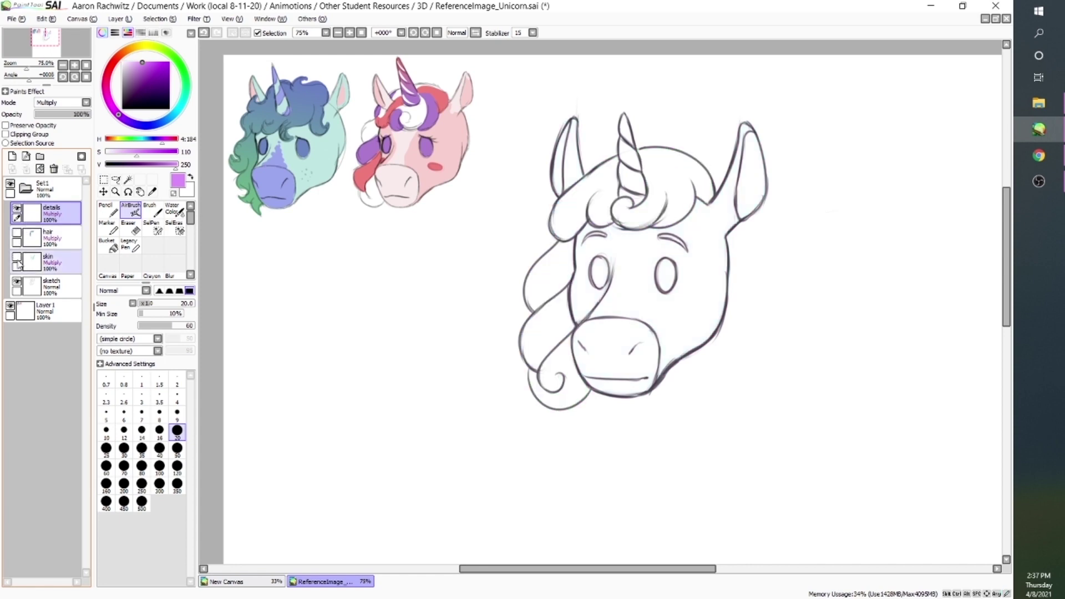
# - Lower the sketch layer's opacity to about 25% and add a new layer directly above it
pyautogui.click(65, 288)
pyautogui.moveTo(60, 116); pyautogui.dragTo(51, 121)
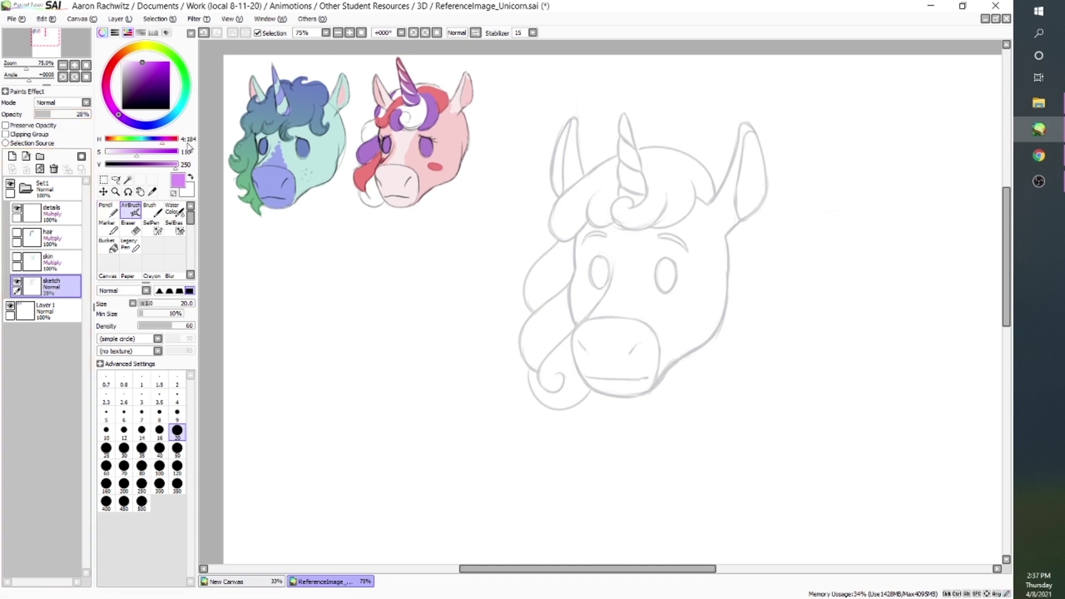
pyautogui.click(142, 164)
pyautogui.moveTo(139, 153); pyautogui.dragTo(105, 154)
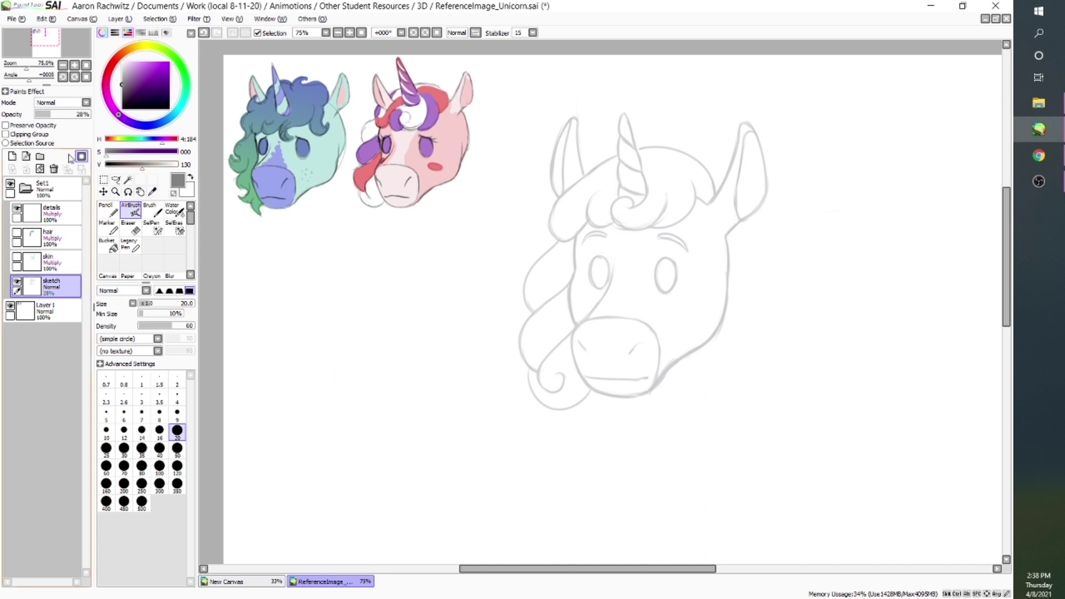
pyautogui.click(12, 156)
# - Draw a taller, pointed horn outline in dark gray over the old horn with a size 7 brush on the new layer
pyautogui.click(177, 414)
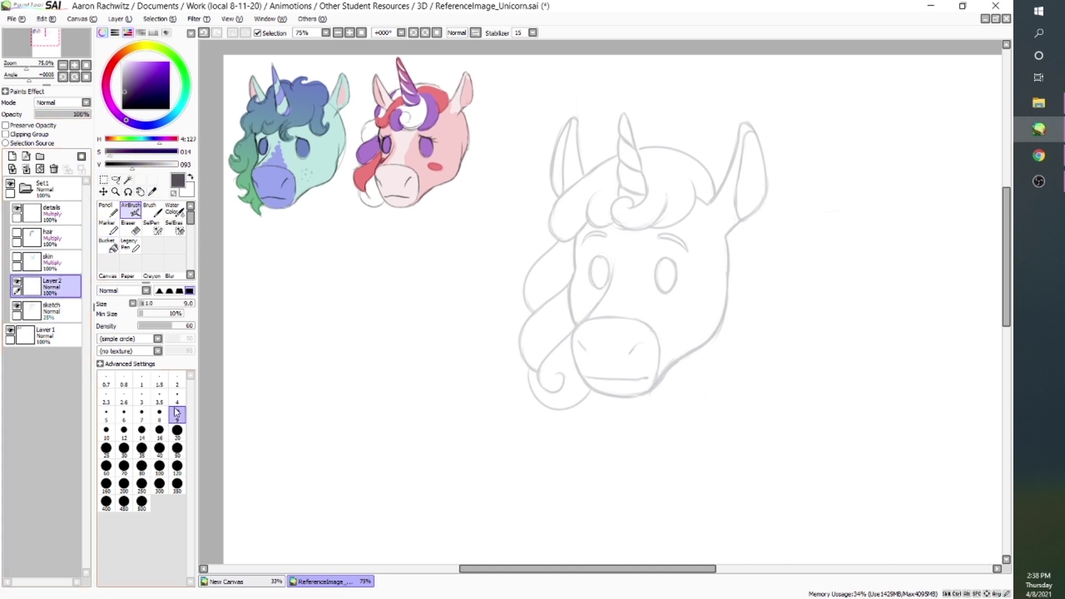
pyautogui.hotkey('ctrl', 'z')
pyautogui.moveTo(617, 153)
pyautogui.mouseDown()
pyautogui.moveTo(623, 114)
pyautogui.moveTo(618, 208)
pyautogui.moveTo(621, 99)
pyautogui.moveTo(646, 188)
pyautogui.mouseUp()
pyautogui.press('[')
pyautogui.press('[')
pyautogui.hotkey('ctrl', 'z')
pyautogui.moveTo(621, 98)
pyautogui.mouseDown()
pyautogui.moveTo(622, 123)
pyautogui.moveTo(621, 98)
pyautogui.mouseUp()
pyautogui.hotkey('ctrl', 'z')
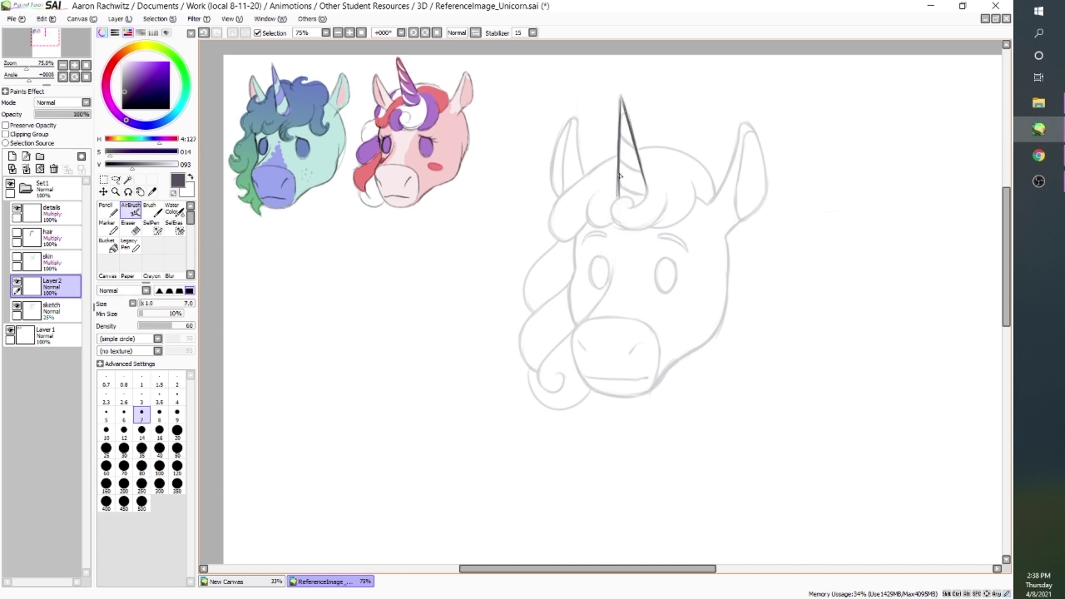
# - Erase the old horn lines from the sketch layer and restore that layer's opacity to 100%
pyautogui.keyDown('ctrl'); pyautogui.keyDown('shift'); pyautogui.click(700, 168); pyautogui.keyUp('shift'); pyautogui.keyUp('ctrl')
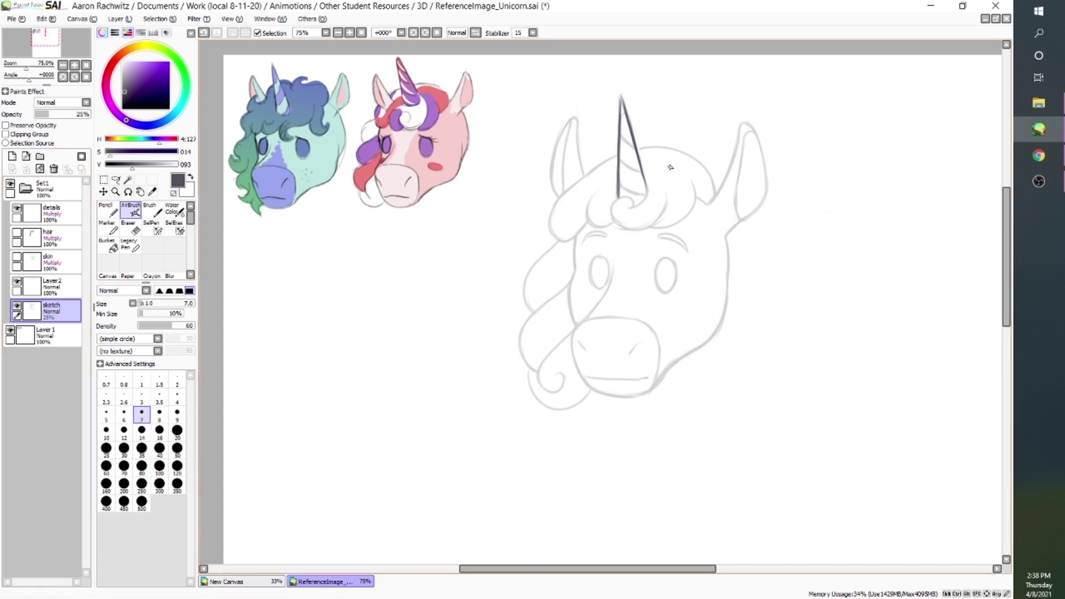
pyautogui.press('e')
pyautogui.moveTo(624, 104)
pyautogui.mouseDown()
pyautogui.moveTo(624, 155)
pyautogui.moveTo(621, 99)
pyautogui.moveTo(625, 179)
pyautogui.moveTo(642, 194)
pyautogui.moveTo(639, 166)
pyautogui.mouseUp()
pyautogui.click(131, 209)
pyautogui.moveTo(55, 114); pyautogui.dragTo(116, 127)
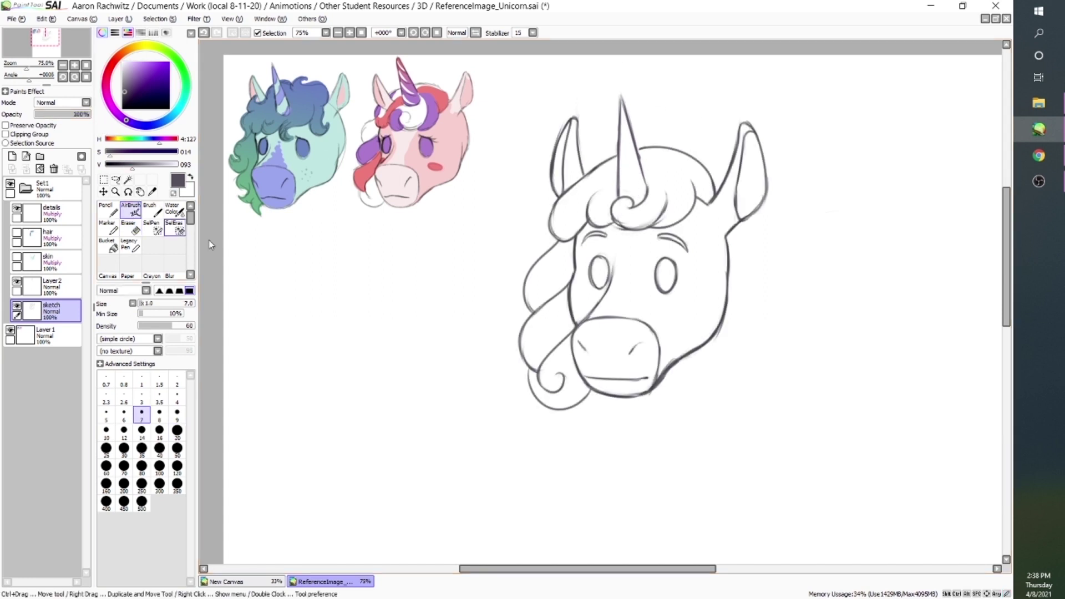
# - Merge the new horn outline layer down into the sketch layer and show the skin and hair layers again
pyautogui.click(72, 285)
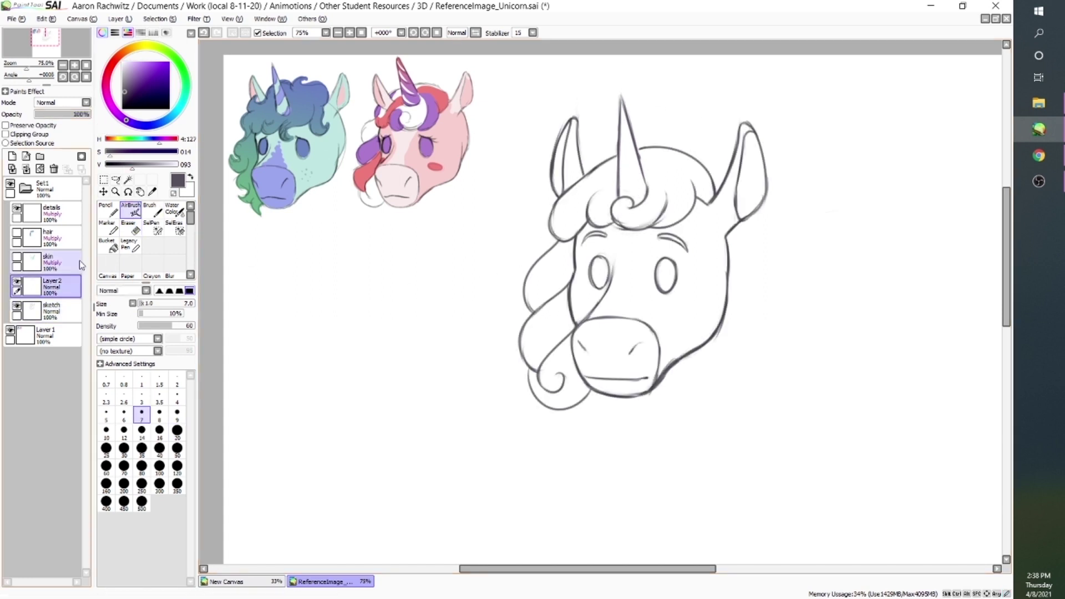
pyautogui.click(26, 169)
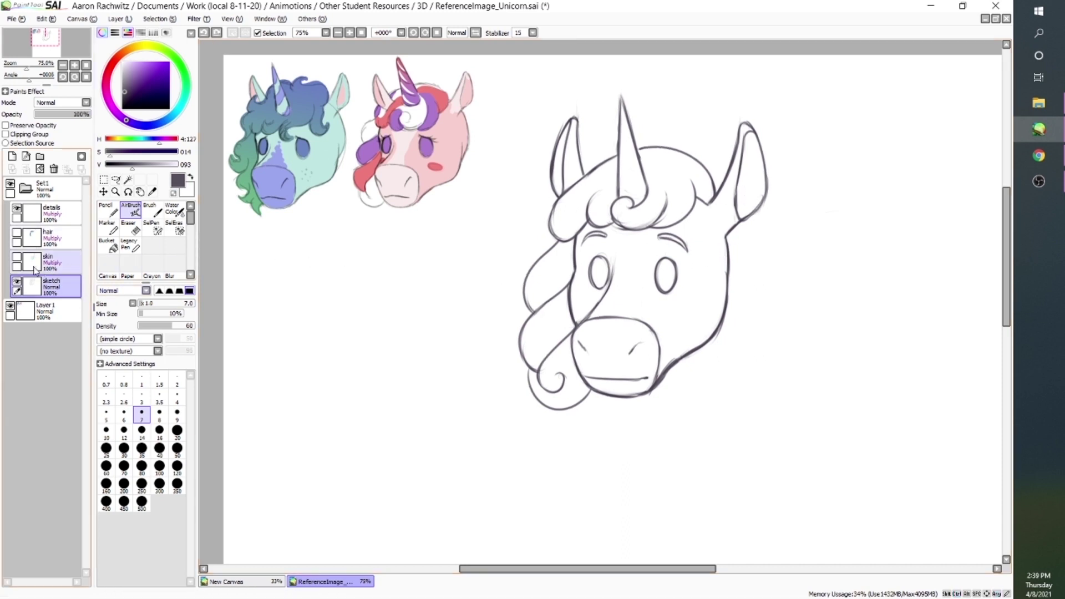
pyautogui.click(17, 258)
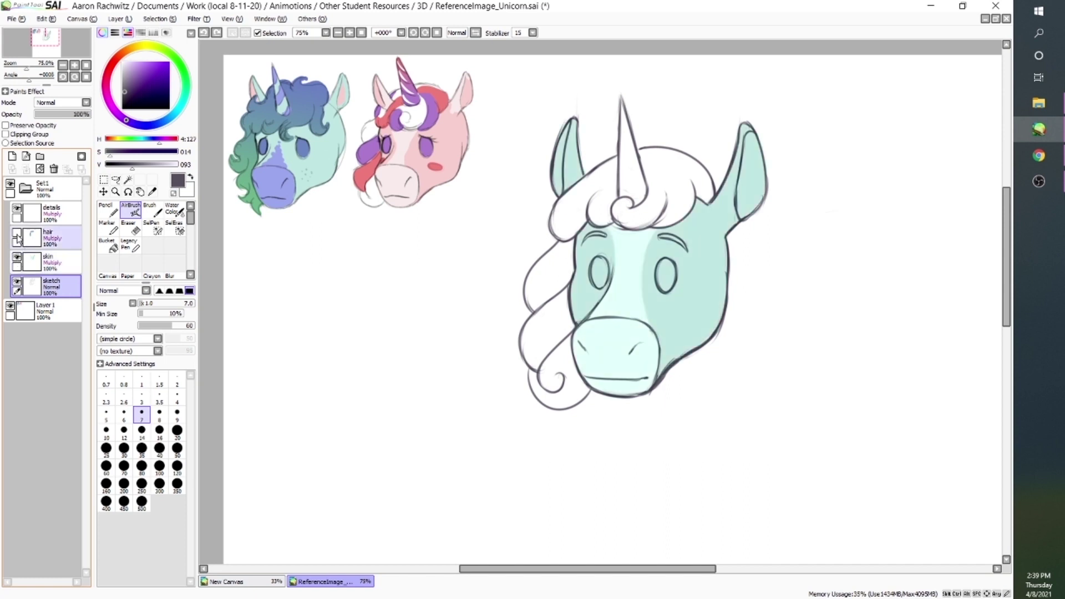
pyautogui.click(18, 233)
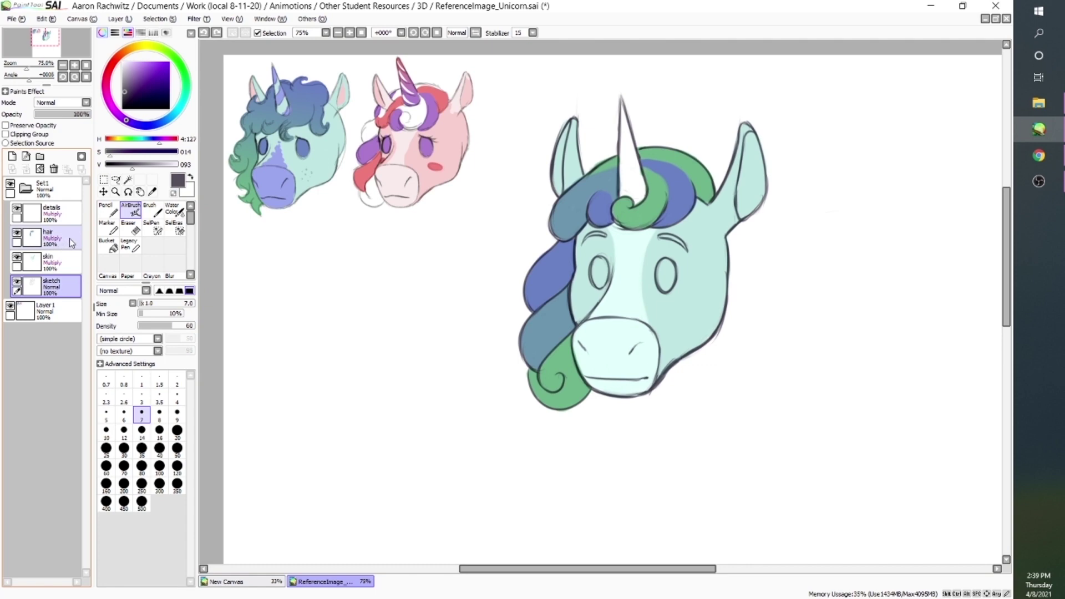
# - Clean up the hair color beside the base of the horn with the Eraser on the hair layer
pyautogui.click(71, 242)
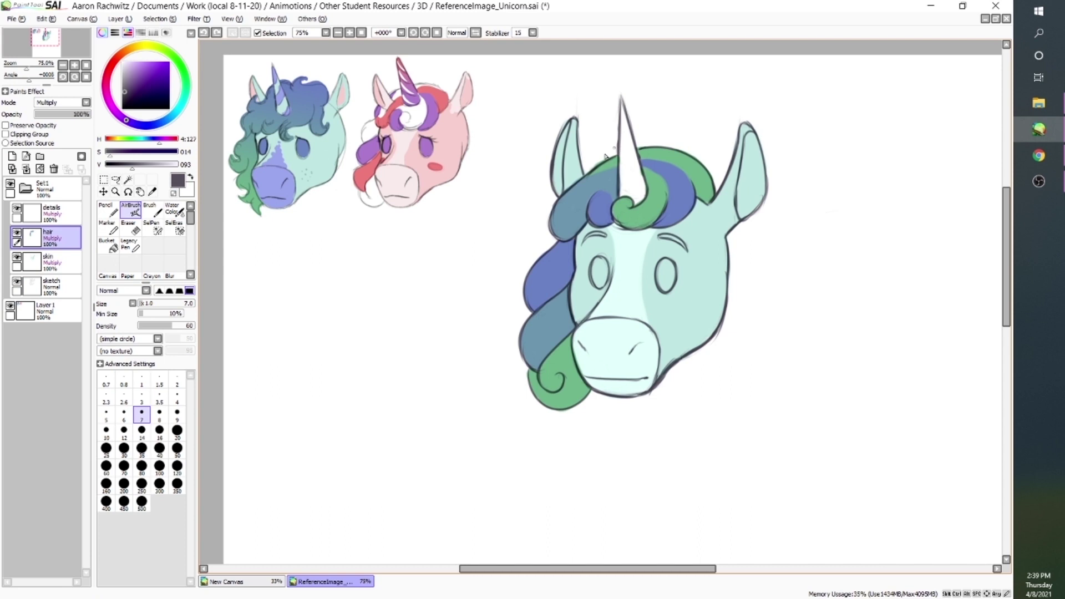
pyautogui.press('e')
pyautogui.moveTo(592, 166); pyautogui.dragTo(603, 161)
pyautogui.press('b')
# - Paint the whole horn bright purple on the details layer with a size 20 airbrush
pyautogui.rightClick(276, 179)
pyautogui.click(51, 213)
pyautogui.click(125, 120)
pyautogui.moveTo(135, 63); pyautogui.dragTo(147, 63)
pyautogui.press(']')
pyautogui.press(']')
pyautogui.moveTo(621, 102)
pyautogui.mouseDown()
pyautogui.moveTo(624, 183)
pyautogui.moveTo(635, 192)
pyautogui.mouseUp()
pyautogui.press('e')
pyautogui.press('e')
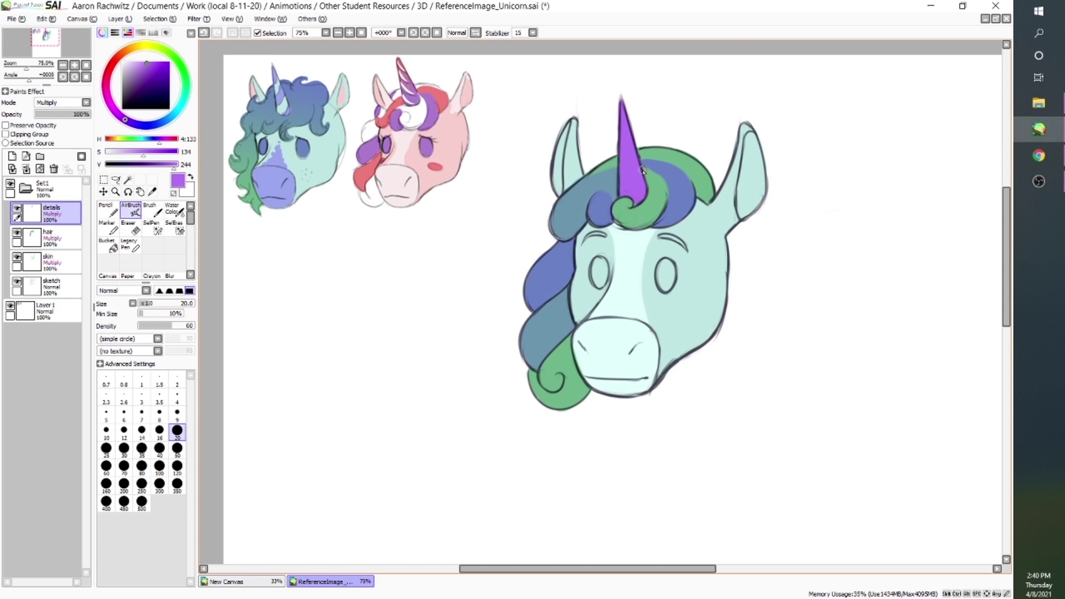
# - Preserve the details layer's opacity and blend pink (saturation 122, value 240) into the upper horn with a size 50 airbrush
pyautogui.moveTo(125, 119); pyautogui.dragTo(111, 105)
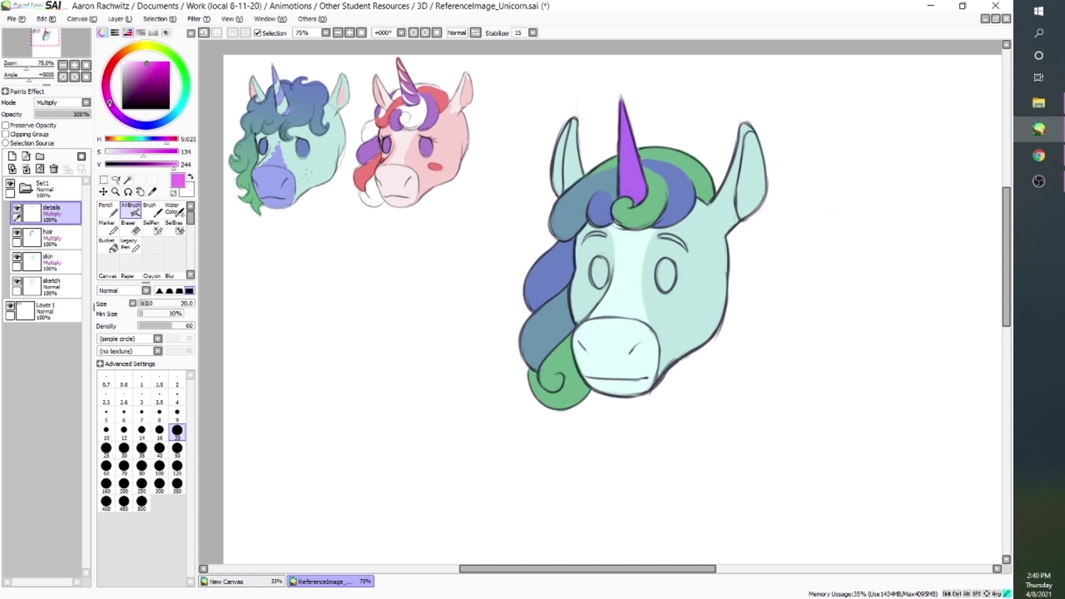
pyautogui.moveTo(149, 61); pyautogui.dragTo(149, 64)
pyautogui.moveTo(108, 99); pyautogui.dragTo(107, 94)
pyautogui.moveTo(172, 157); pyautogui.dragTo(142, 161)
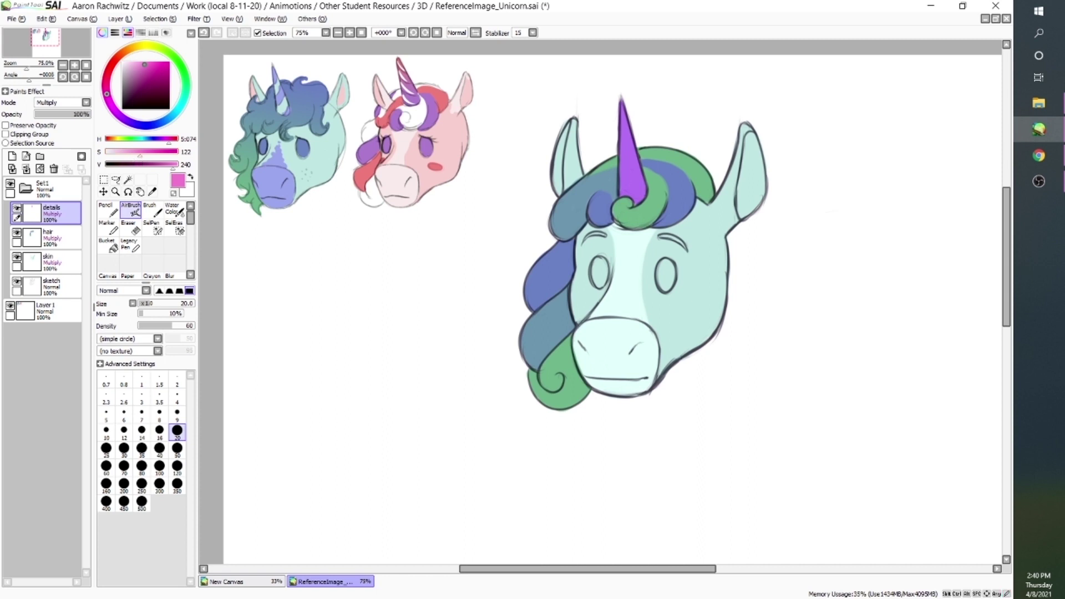
pyautogui.click(25, 126)
pyautogui.click(177, 451)
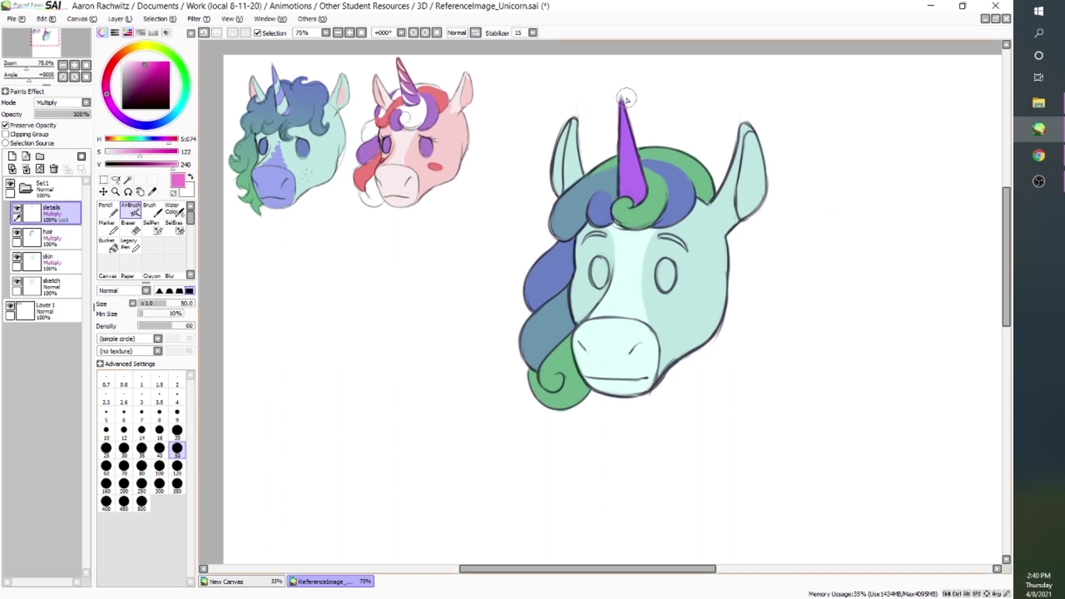
pyautogui.moveTo(621, 95)
pyautogui.mouseDown()
pyautogui.moveTo(622, 133)
pyautogui.moveTo(623, 97)
pyautogui.moveTo(635, 146)
pyautogui.moveTo(622, 98)
pyautogui.mouseUp()
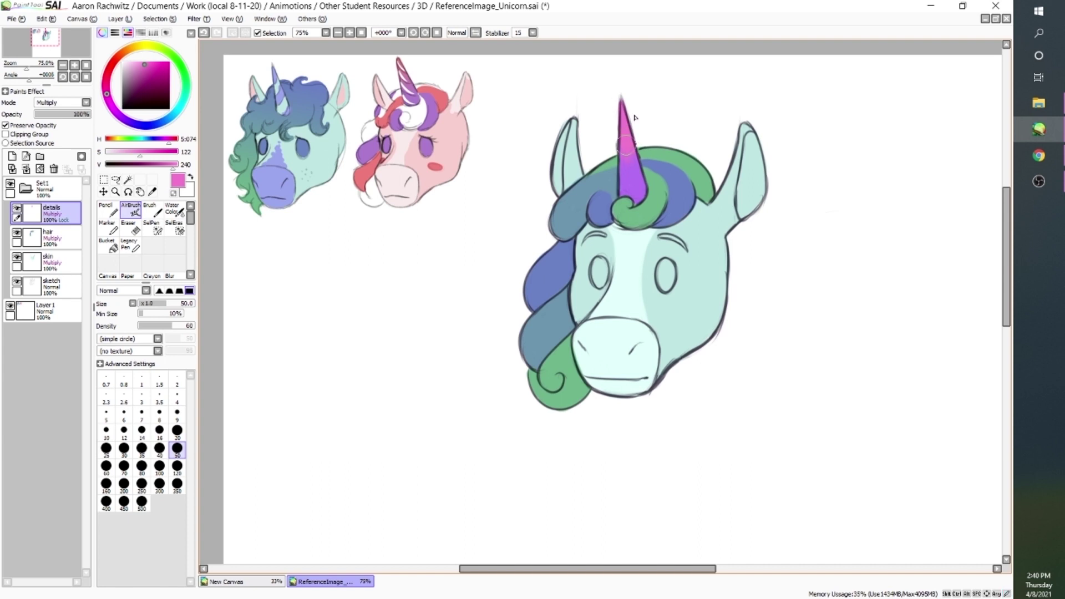
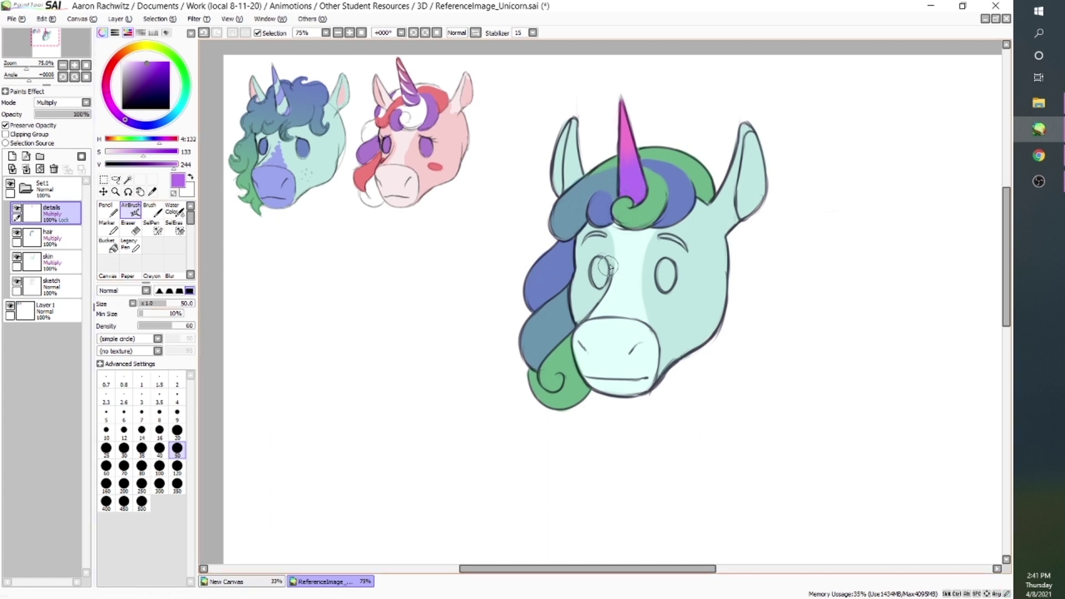
# - Erase the skin color inside both eyes and both eyebrows on the skin layer with a size 20 eraser
pyautogui.press('e')
pyautogui.click(65, 258)
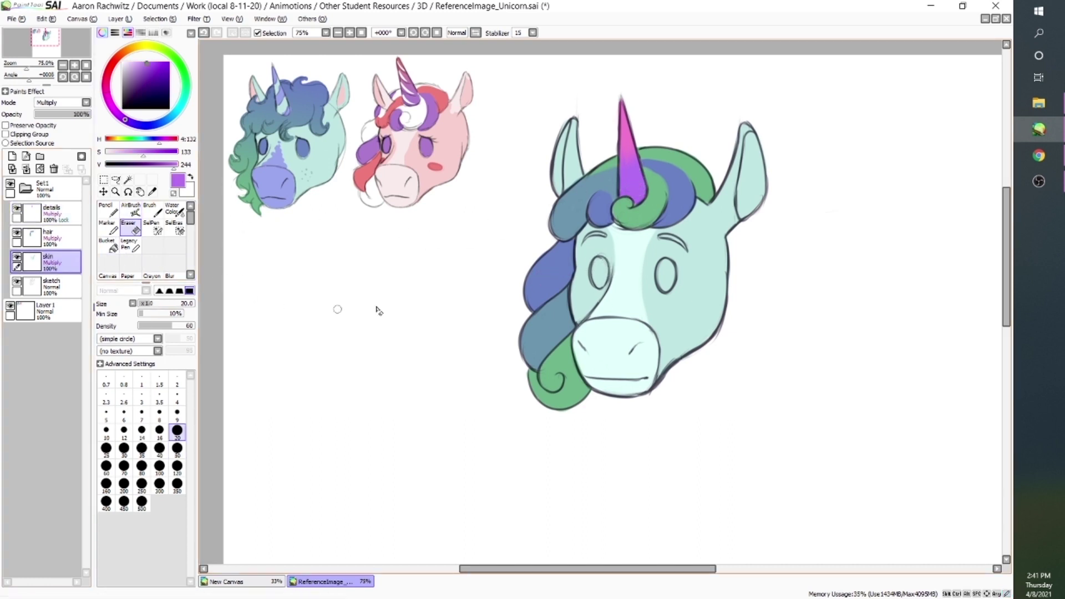
pyautogui.moveTo(601, 277); pyautogui.dragTo(603, 265)
pyautogui.moveTo(667, 280)
pyautogui.mouseDown()
pyautogui.moveTo(665, 237)
pyautogui.moveTo(686, 248)
pyautogui.mouseUp()
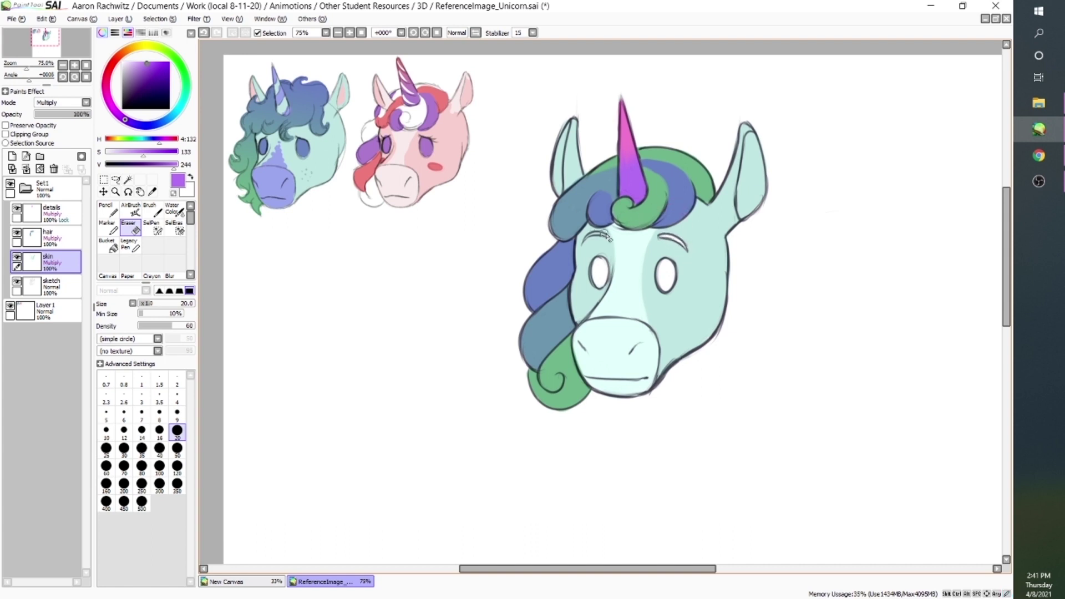
pyautogui.moveTo(606, 235); pyautogui.dragTo(582, 244)
# - Erase the skin color from the inner part of both ears
pyautogui.moveTo(567, 118); pyautogui.dragTo(556, 175)
pyautogui.hotkey('ctrl', 'z')
pyautogui.moveTo(570, 114)
pyautogui.mouseDown()
pyautogui.moveTo(558, 187)
pyautogui.moveTo(561, 179)
pyautogui.mouseUp()
pyautogui.moveTo(749, 145)
pyautogui.mouseDown()
pyautogui.moveTo(743, 197)
pyautogui.moveTo(751, 175)
pyautogui.moveTo(761, 213)
pyautogui.moveTo(762, 154)
pyautogui.moveTo(757, 222)
pyautogui.mouseUp()
# - Turn off opacity preservation on the details layer and paint both eyes bright purple with a size 20 airbrush
pyautogui.click(131, 209)
pyautogui.click(65, 216)
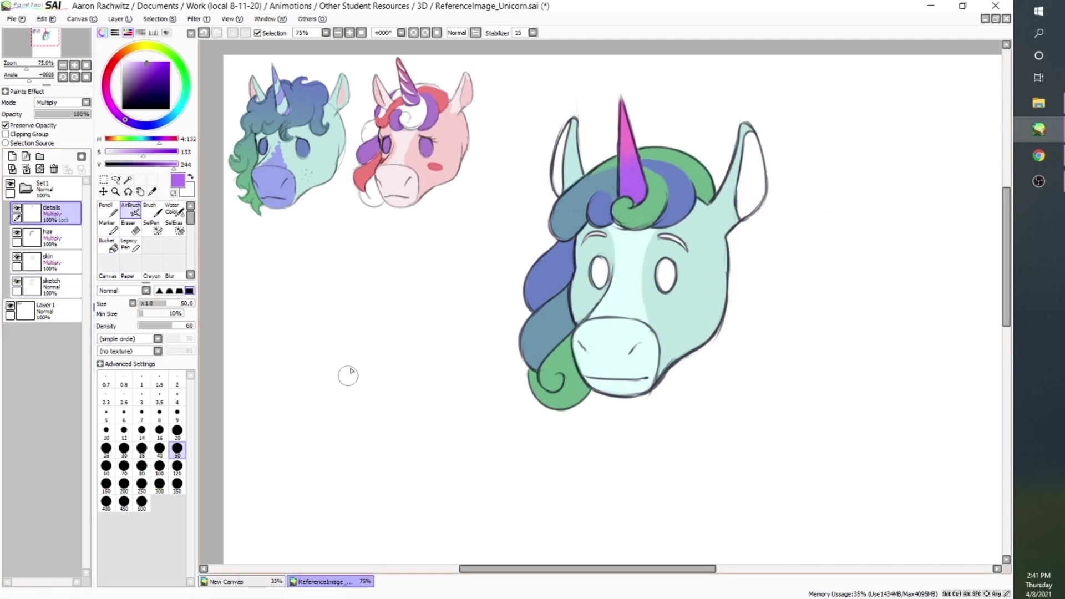
pyautogui.click(20, 126)
pyautogui.click(177, 433)
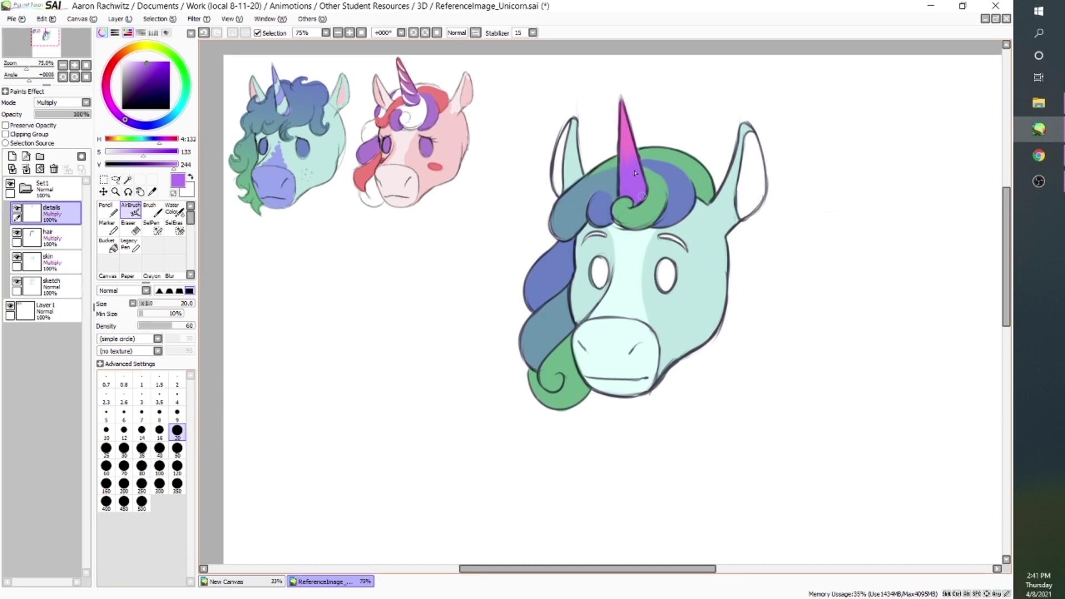
pyautogui.moveTo(668, 274); pyautogui.dragTo(665, 267)
pyautogui.hotkey('ctrl', 'z')
pyautogui.moveTo(671, 271); pyautogui.dragTo(665, 287)
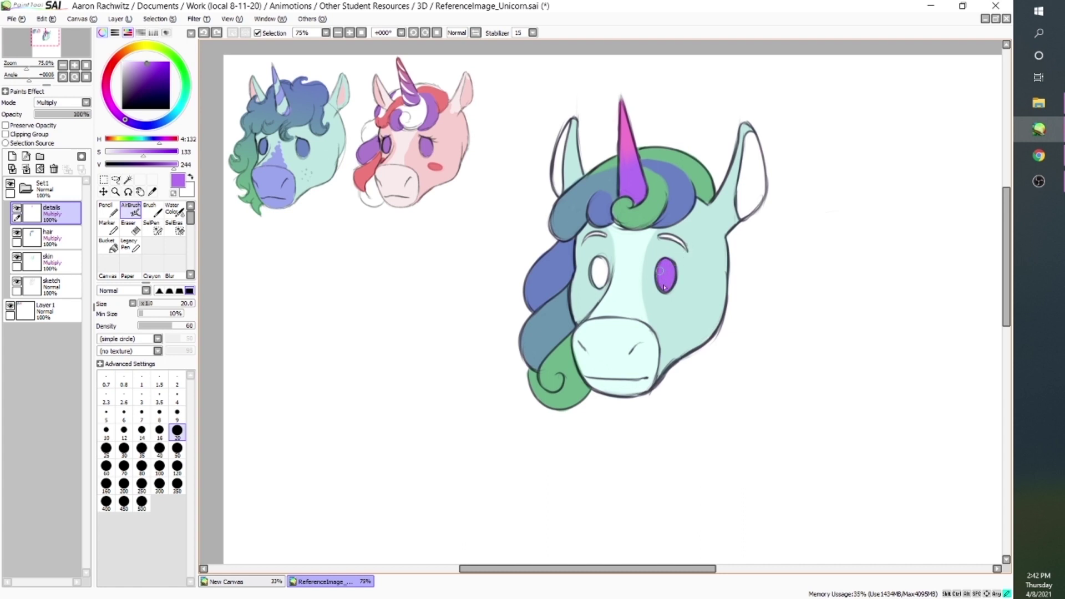
pyautogui.moveTo(598, 262); pyautogui.dragTo(600, 282)
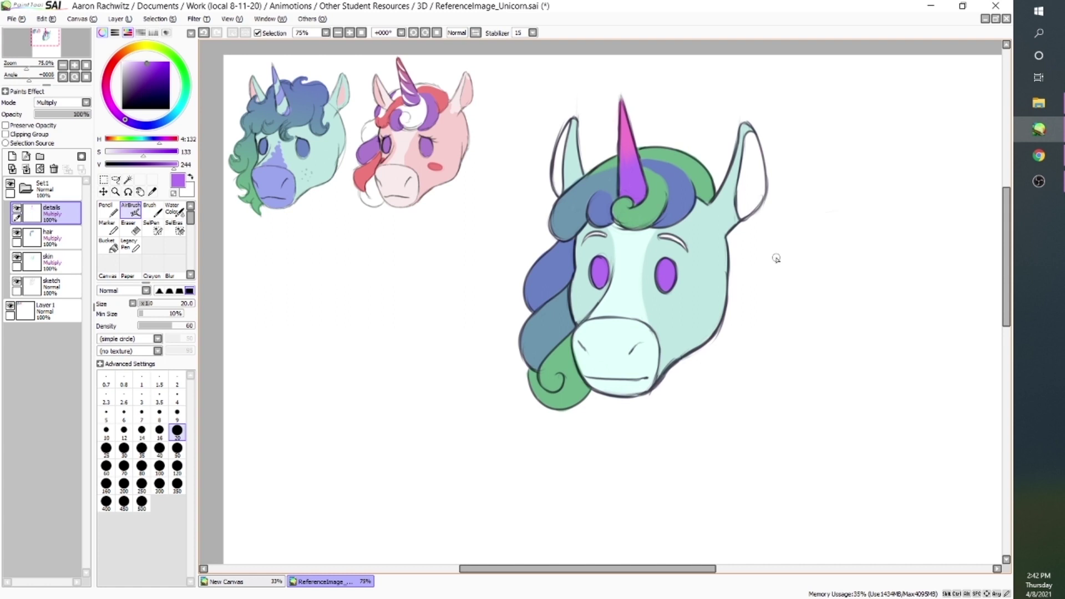
# - Paint both eyebrows with the blue sampled from the hair
pyautogui.keyDown('alt'); pyautogui.click(575, 254); pyautogui.keyUp('alt')
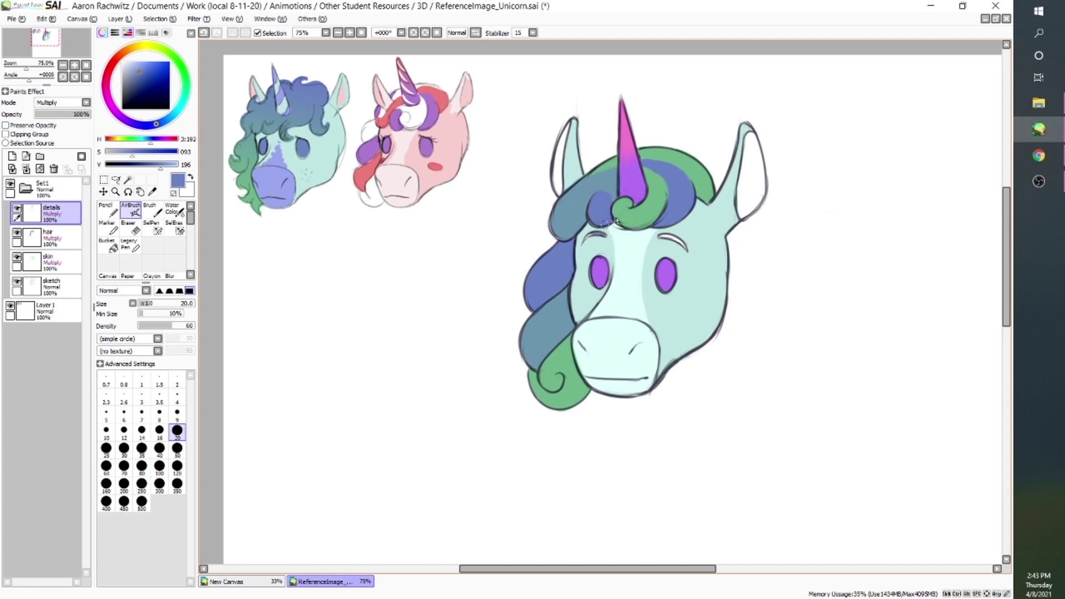
pyautogui.moveTo(583, 237); pyautogui.dragTo(605, 235)
pyautogui.moveTo(659, 237); pyautogui.dragTo(684, 246)
# - Paint both inner ears with the horn's pink lightened to saturation 70
pyautogui.keyDown('alt'); pyautogui.click(625, 131); pyautogui.keyUp('alt')
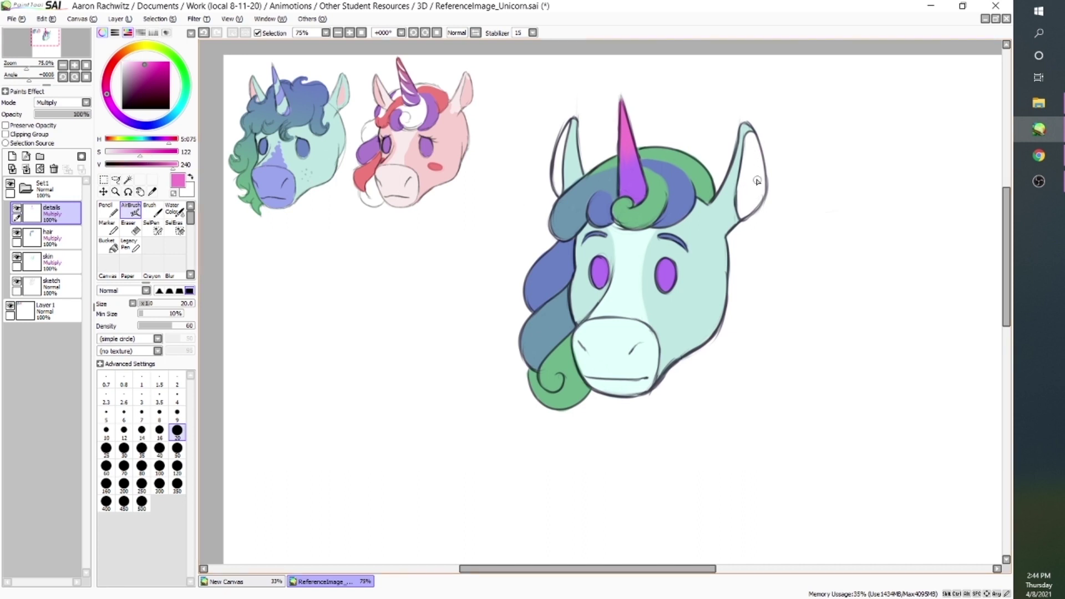
pyautogui.moveTo(757, 181)
pyautogui.mouseDown()
pyautogui.moveTo(743, 198)
pyautogui.moveTo(743, 184)
pyautogui.moveTo(753, 211)
pyautogui.moveTo(763, 182)
pyautogui.moveTo(748, 139)
pyautogui.moveTo(747, 196)
pyautogui.moveTo(761, 148)
pyautogui.moveTo(753, 172)
pyautogui.mouseUp()
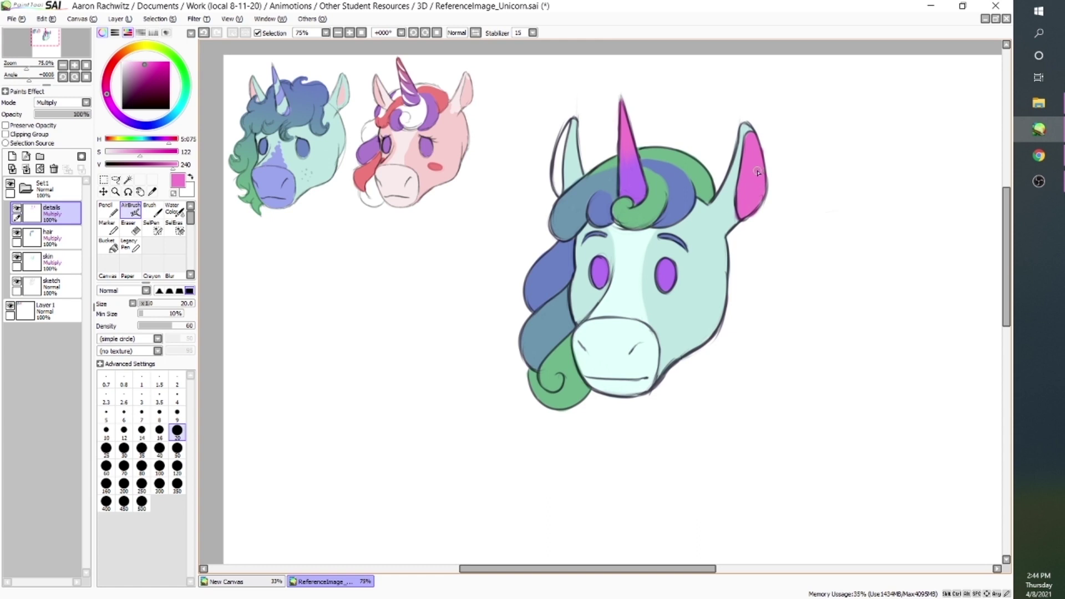
pyautogui.hotkey('ctrl', 'z')
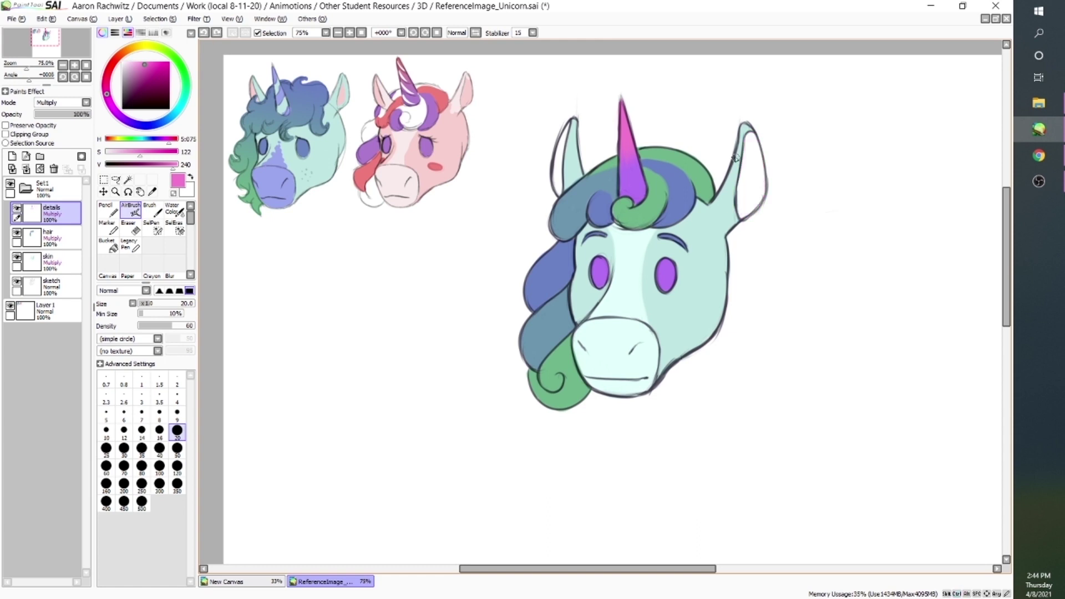
pyautogui.moveTo(139, 157); pyautogui.dragTo(129, 160)
pyautogui.moveTo(742, 160)
pyautogui.mouseDown()
pyautogui.moveTo(749, 137)
pyautogui.moveTo(746, 213)
pyautogui.moveTo(761, 189)
pyautogui.moveTo(752, 167)
pyautogui.moveTo(741, 192)
pyautogui.mouseUp()
pyautogui.moveTo(571, 133); pyautogui.dragTo(557, 197)
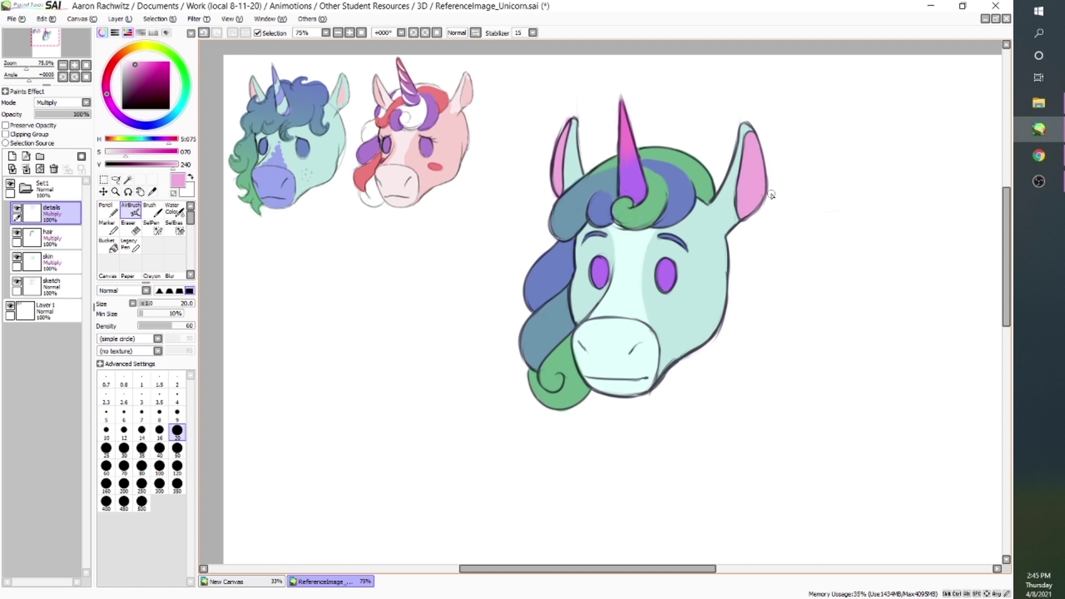
pyautogui.press('e')
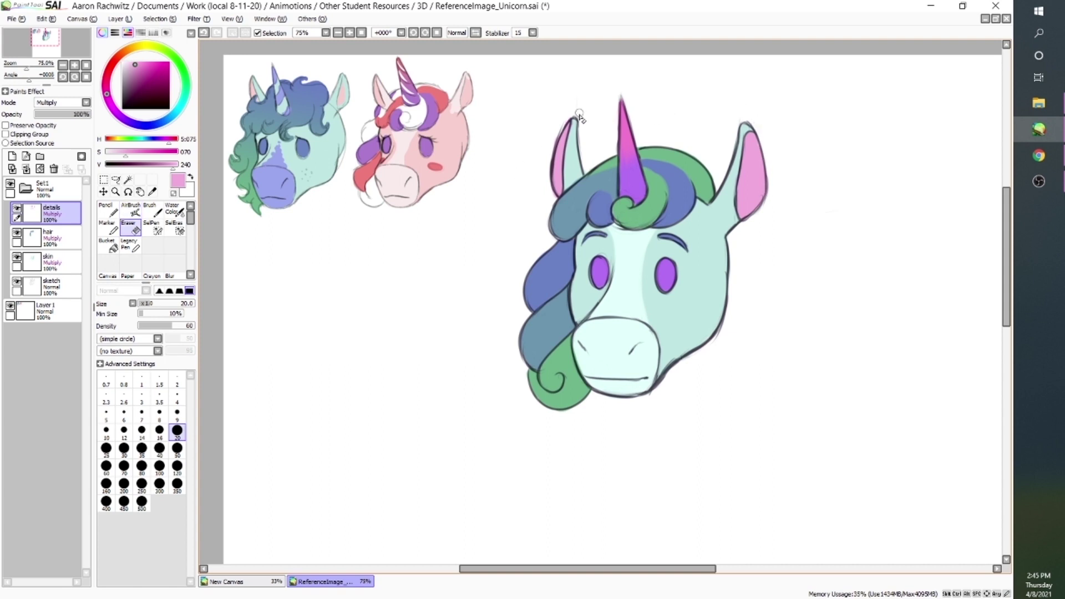
pyautogui.press('b')
pyautogui.moveTo(577, 118)
pyautogui.mouseDown()
pyautogui.moveTo(573, 134)
pyautogui.moveTo(581, 114)
pyautogui.mouseUp()
pyautogui.hotkey('ctrl', 'z')
pyautogui.press('e')
pyautogui.press('b')
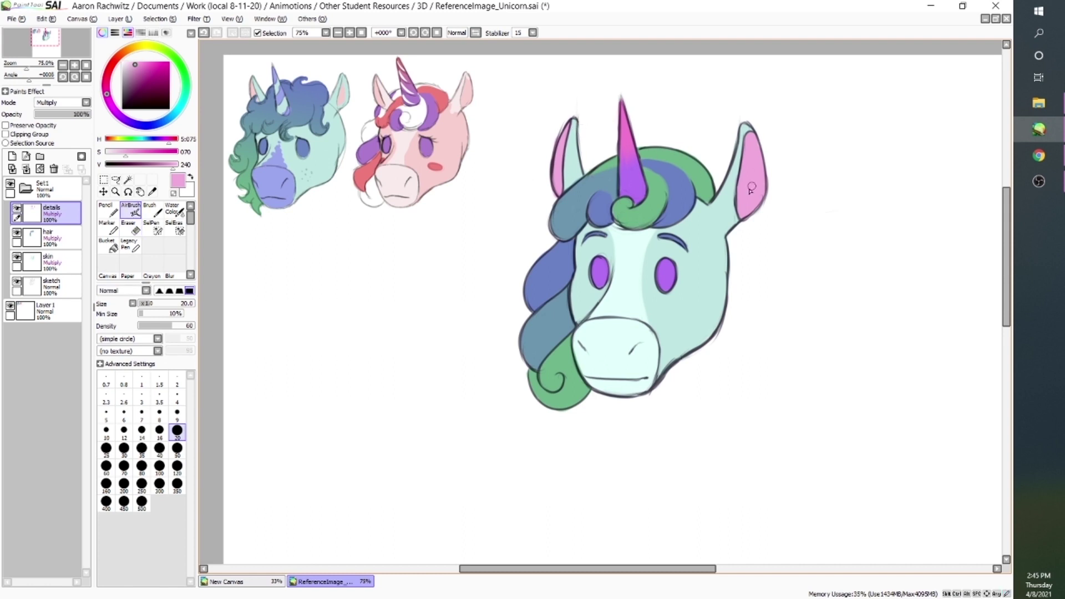
# - Repaint both inner ears in a paler pink with saturation 36 at size 50, preserving the details layer's opacity only during the repaint
pyautogui.click(27, 126)
pyautogui.click(116, 151)
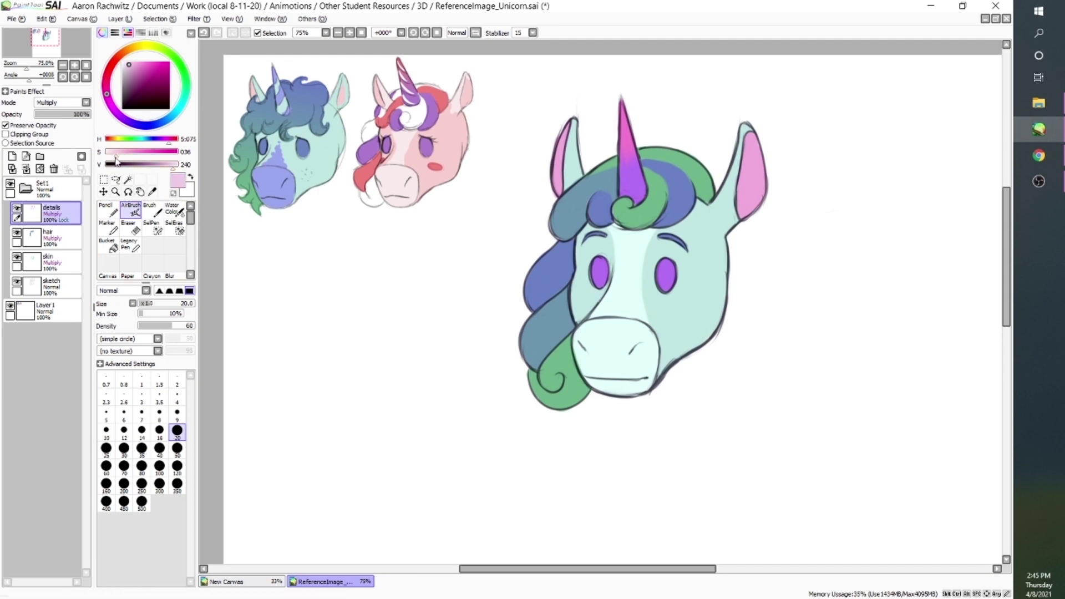
pyautogui.click(177, 448)
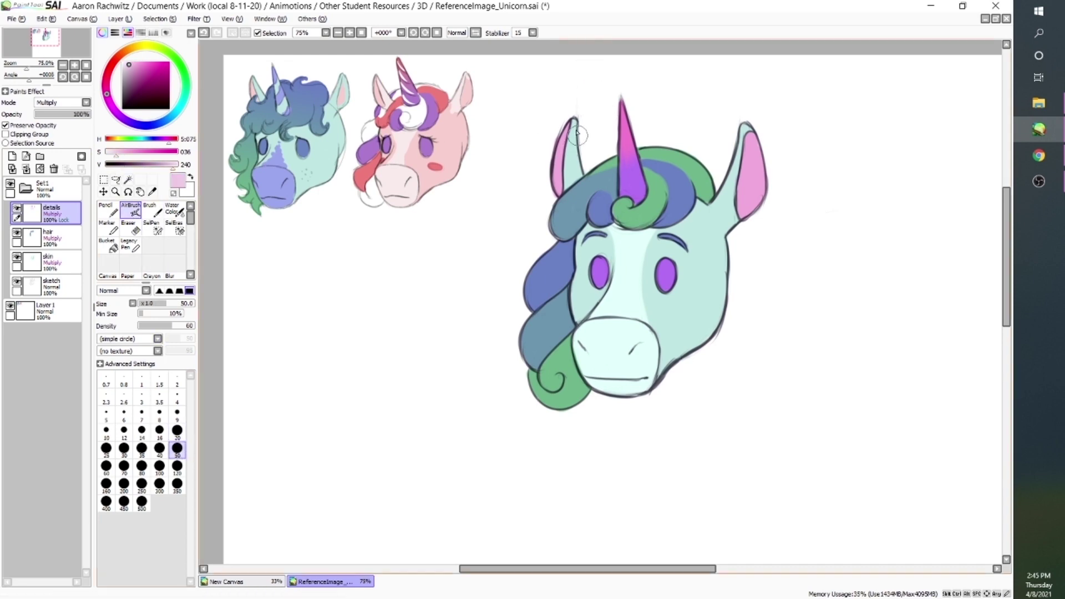
pyautogui.moveTo(565, 126); pyautogui.dragTo(557, 189)
pyautogui.moveTo(750, 136); pyautogui.dragTo(750, 214)
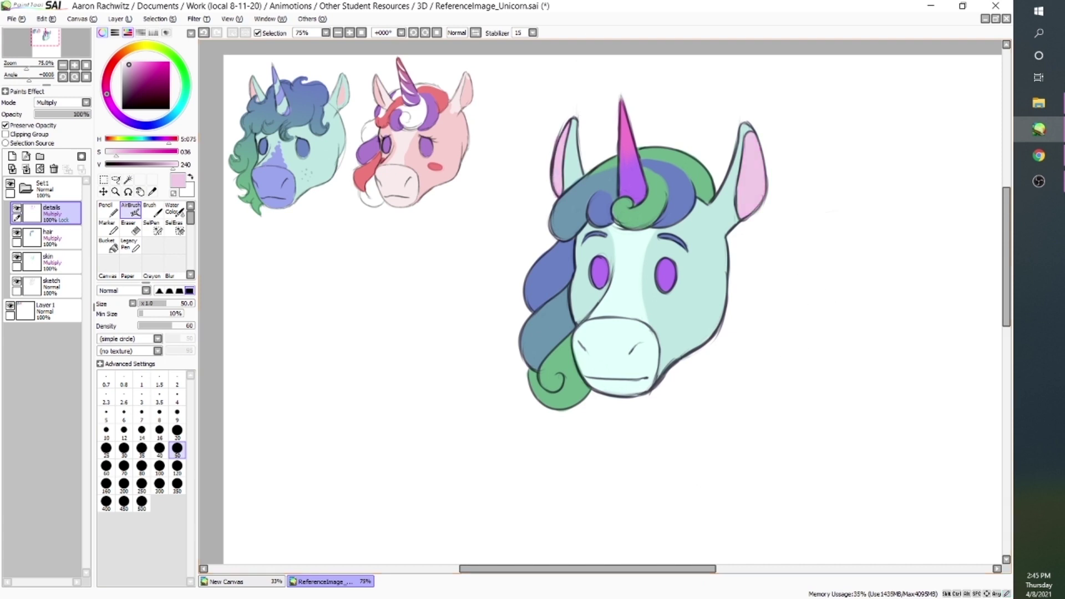
pyautogui.click(23, 126)
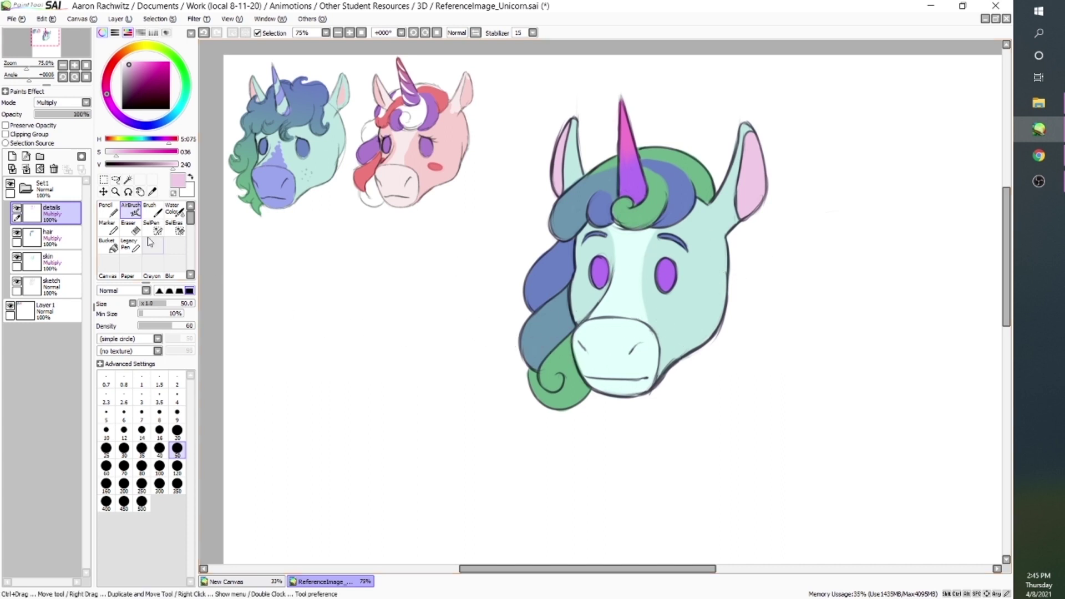
# - Add a new layer above the details layer and paint round cheek spots in the horn's pink with a size 50 airbrush
pyautogui.click(11, 157)
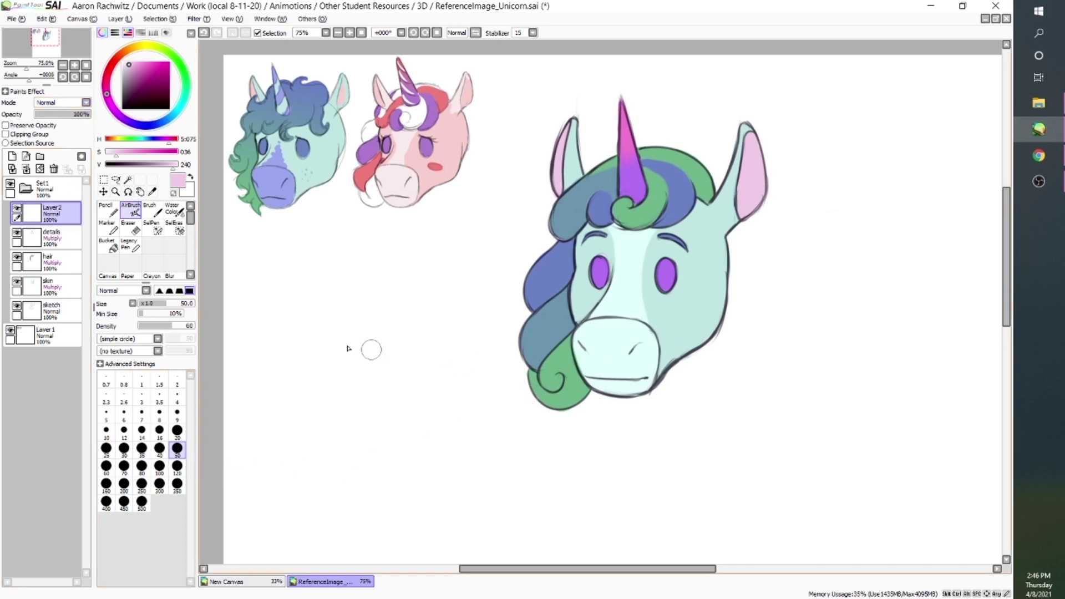
pyautogui.click(177, 415)
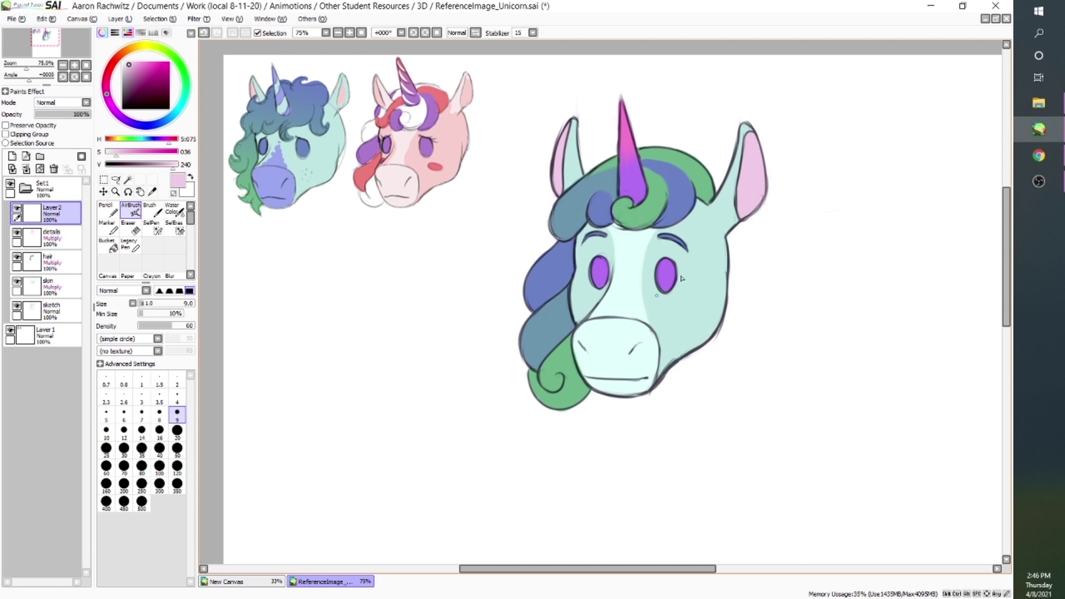
pyautogui.keyDown('alt'); pyautogui.click(628, 132); pyautogui.keyUp('alt')
pyautogui.click(176, 431)
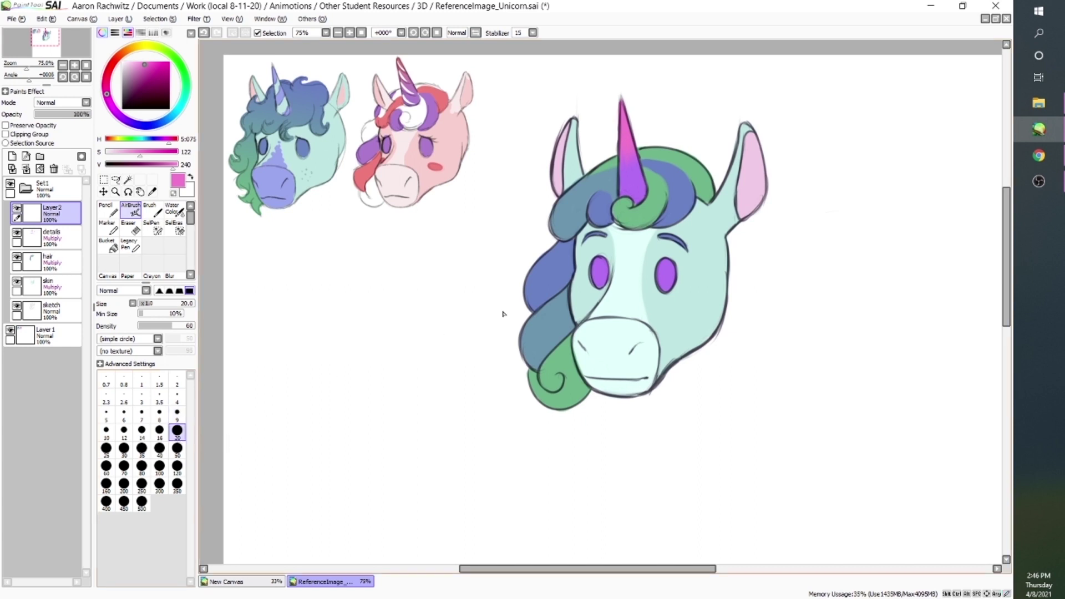
pyautogui.click(177, 448)
pyautogui.moveTo(674, 309); pyautogui.dragTo(687, 314)
pyautogui.moveTo(574, 302)
pyautogui.mouseDown()
pyautogui.moveTo(585, 297)
pyautogui.moveTo(568, 294)
pyautogui.moveTo(569, 313)
pyautogui.mouseUp()
pyautogui.press('e')
pyautogui.press('b')
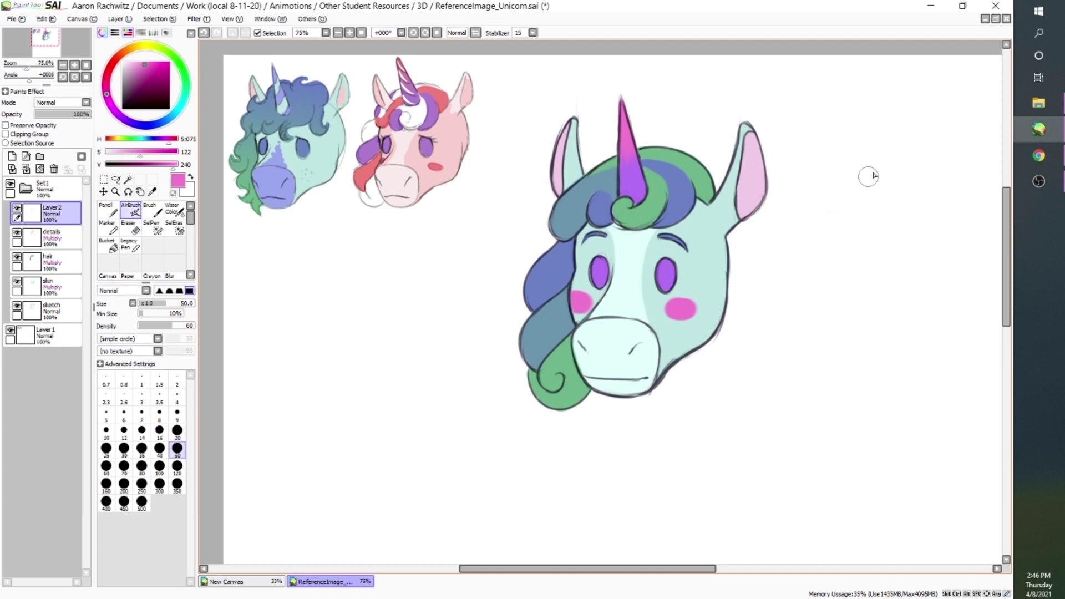
# - Rename the cheek color layer to "blush"
pyautogui.doubleClick(63, 214)
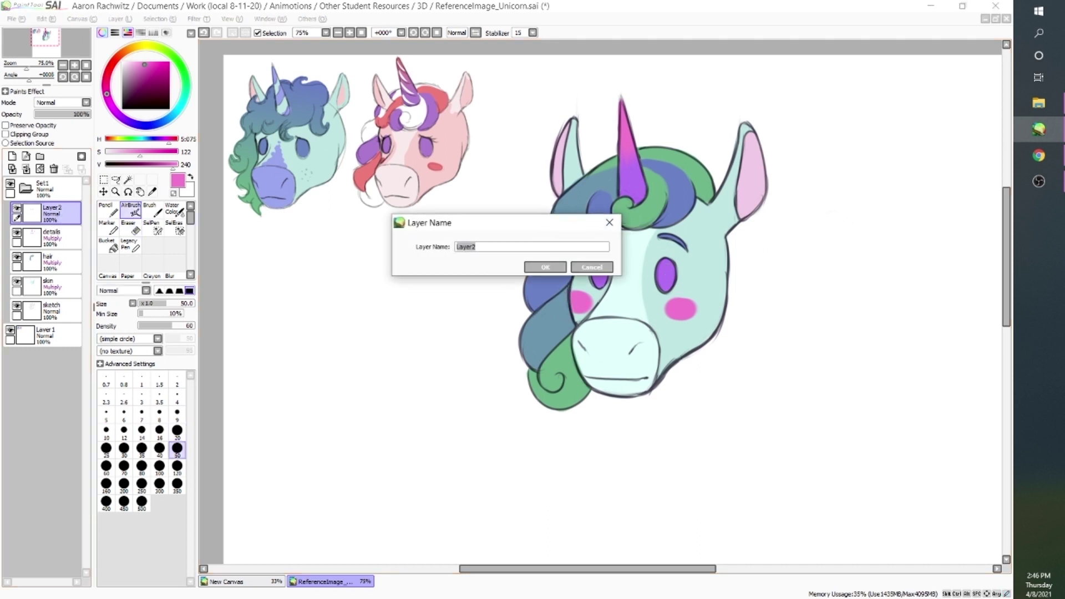
pyautogui.write('blush')
pyautogui.press('Return')
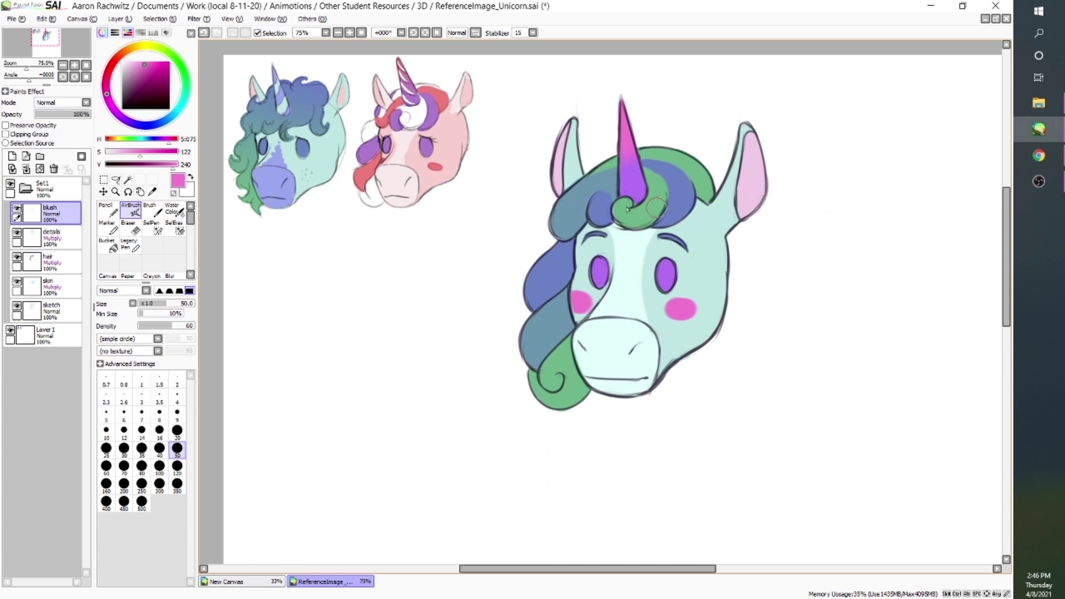
pyautogui.moveTo(757, 292); pyautogui.dragTo(647, 295)
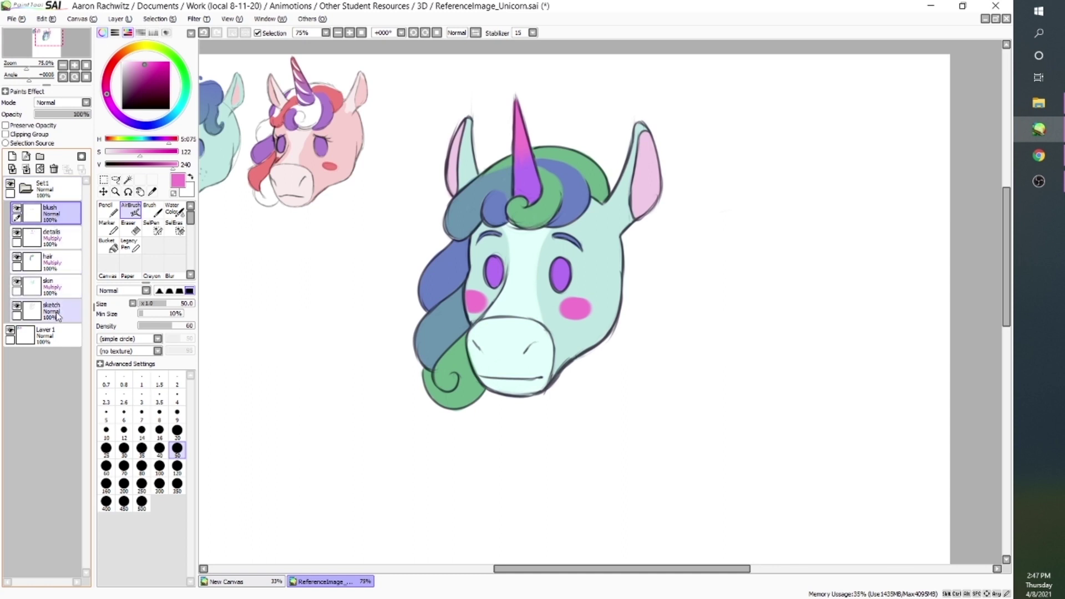
# - Collapse the Set1 layer set and switch its visibility off and on to check which artwork it holds
pyautogui.click(42, 190)
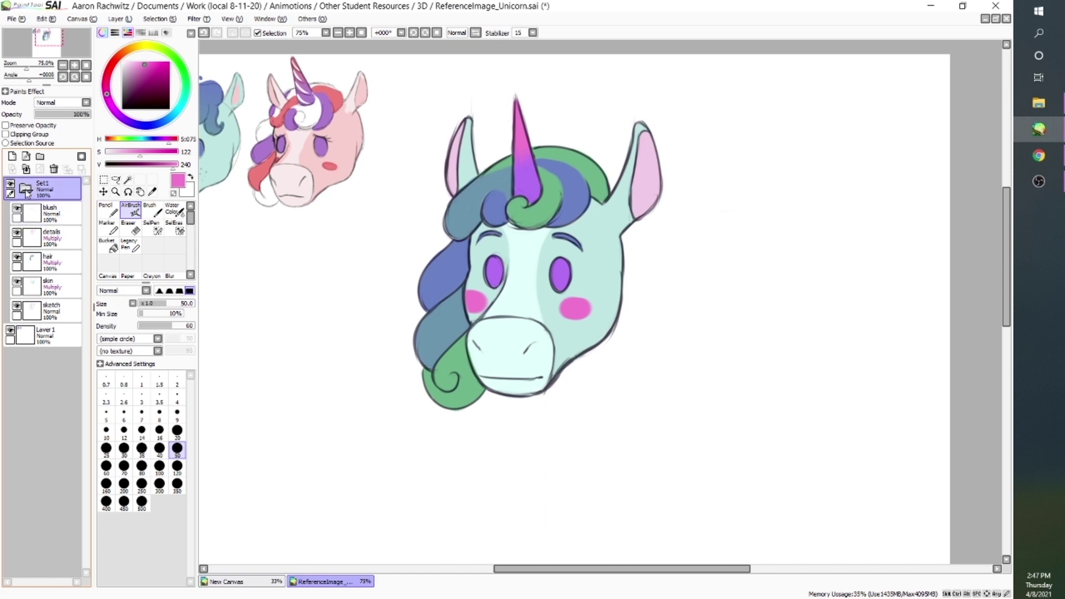
pyautogui.click(30, 189)
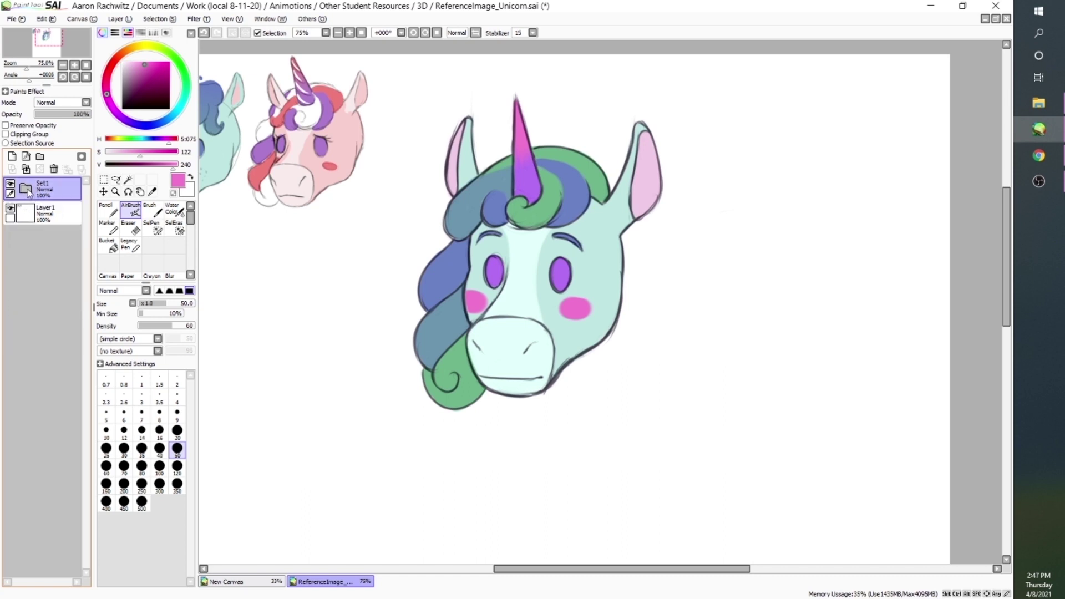
pyautogui.click(40, 215)
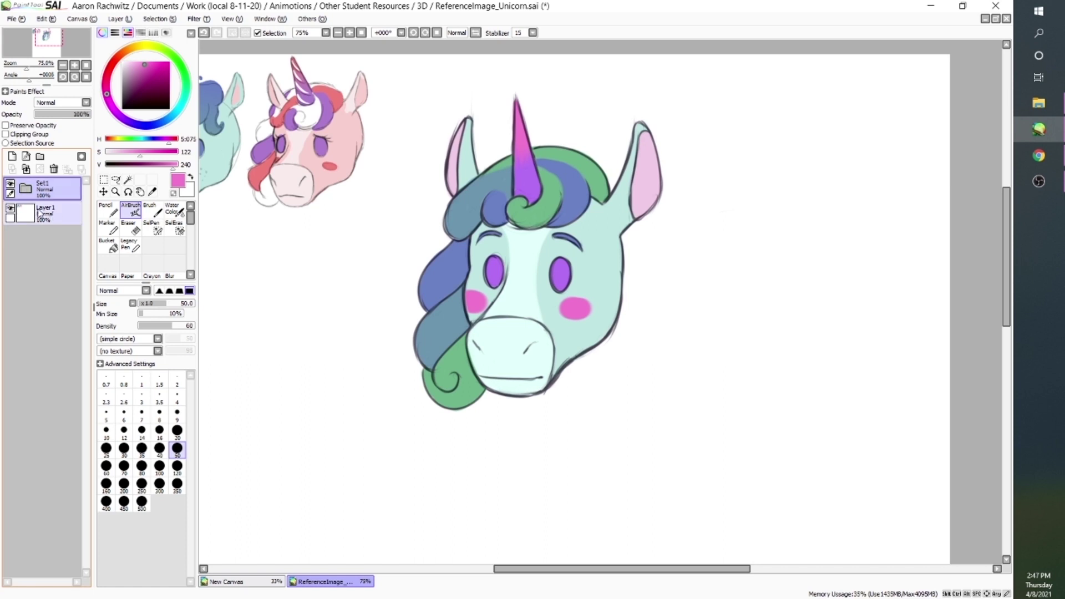
pyautogui.click(20, 193)
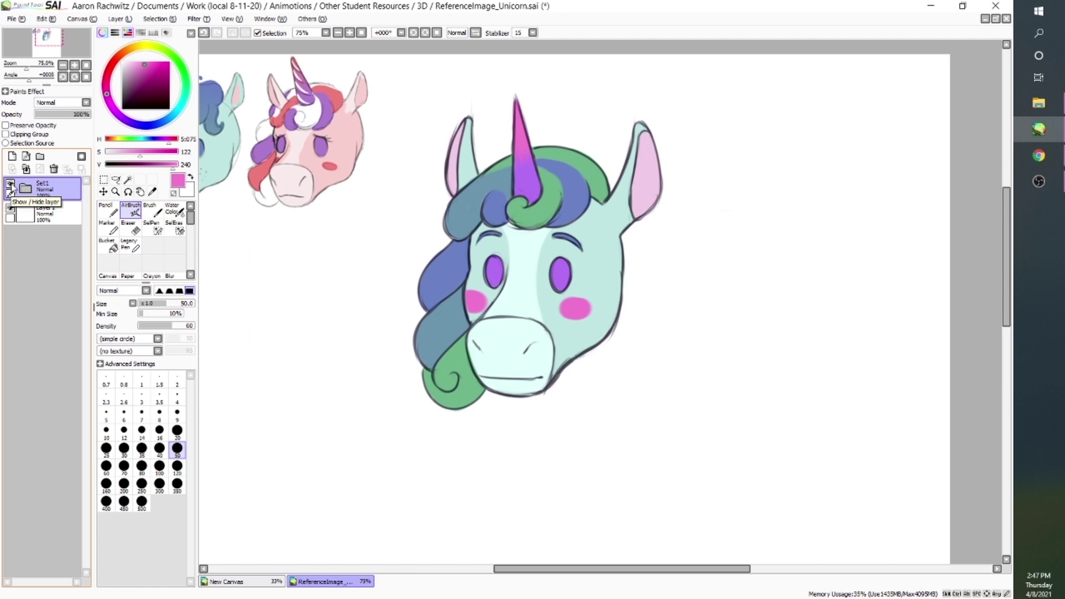
pyautogui.click(10, 186)
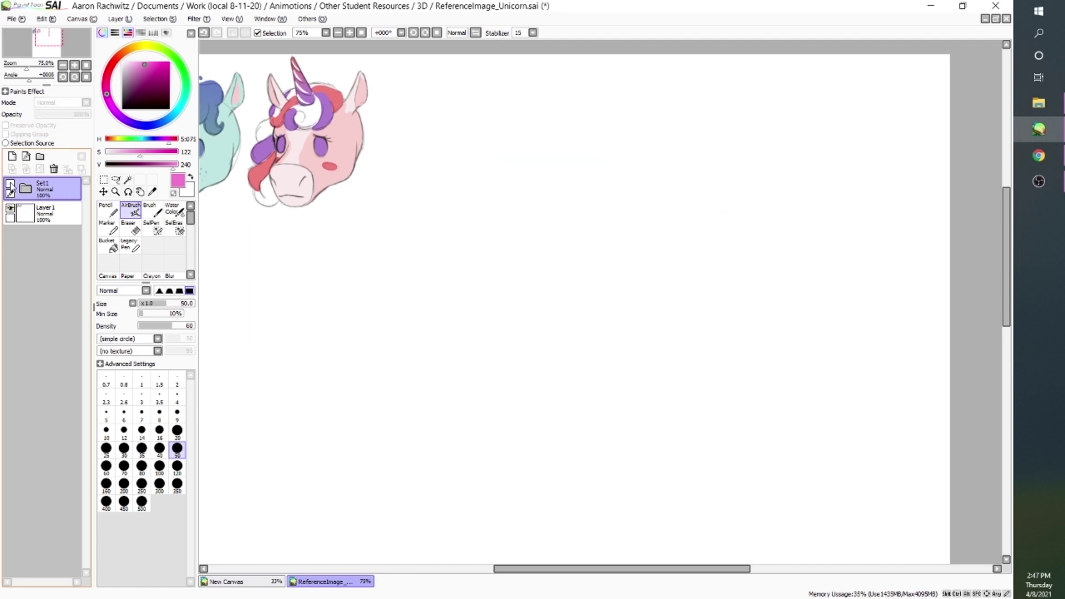
pyautogui.click(10, 185)
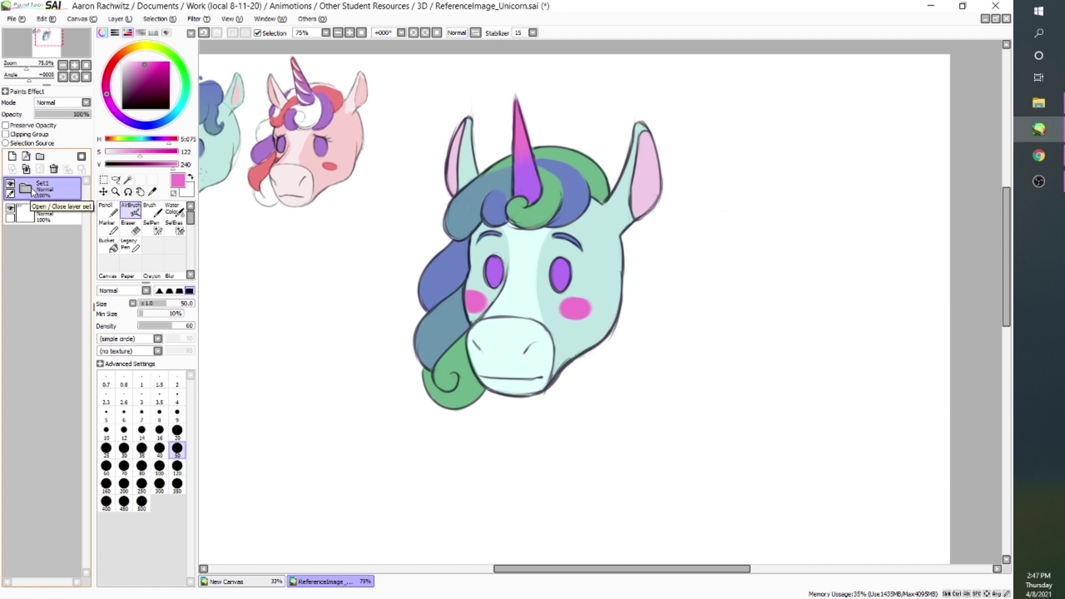
# - Duplicate the Set1 layer set and place the copied unicorn head beside the original
pyautogui.click(33, 191)
pyautogui.click(34, 189)
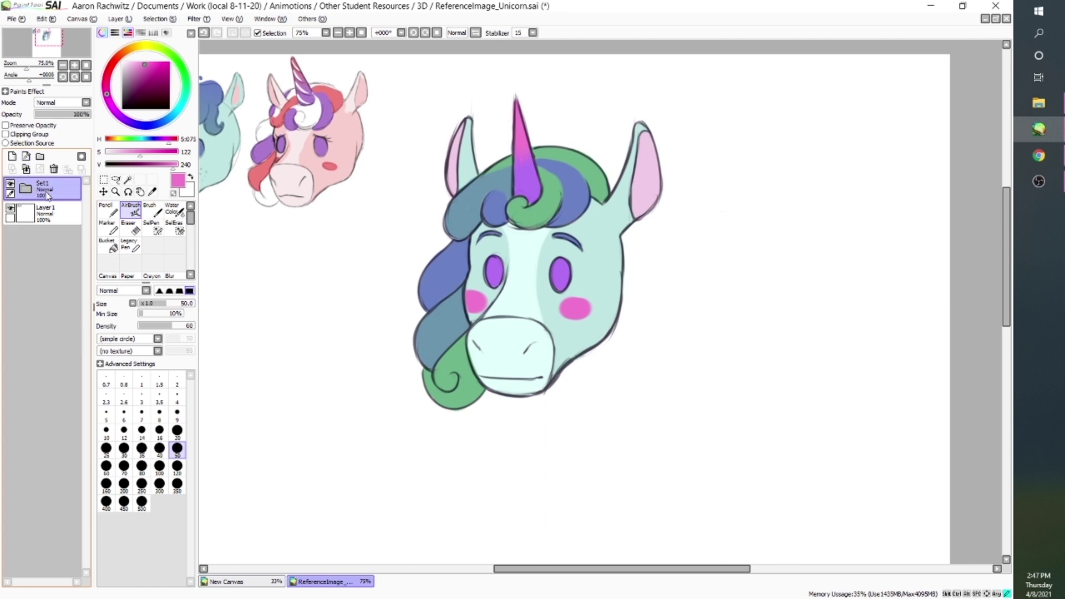
pyautogui.click(12, 158)
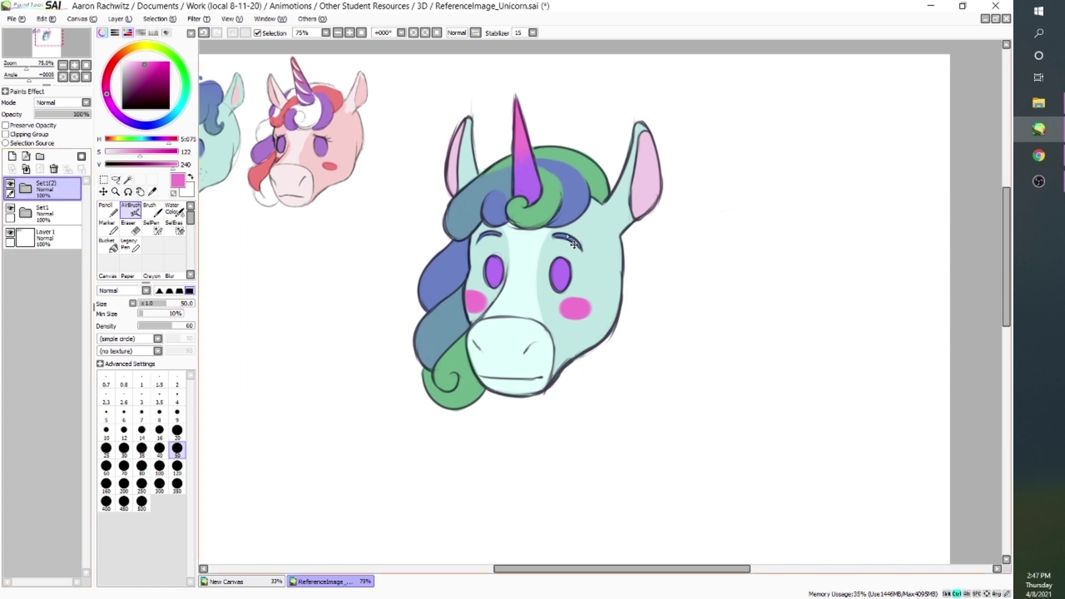
pyautogui.moveTo(516, 219)
pyautogui.mouseDown()
pyautogui.moveTo(537, 245)
pyautogui.moveTo(722, 240)
pyautogui.moveTo(840, 256)
pyautogui.mouseUp()
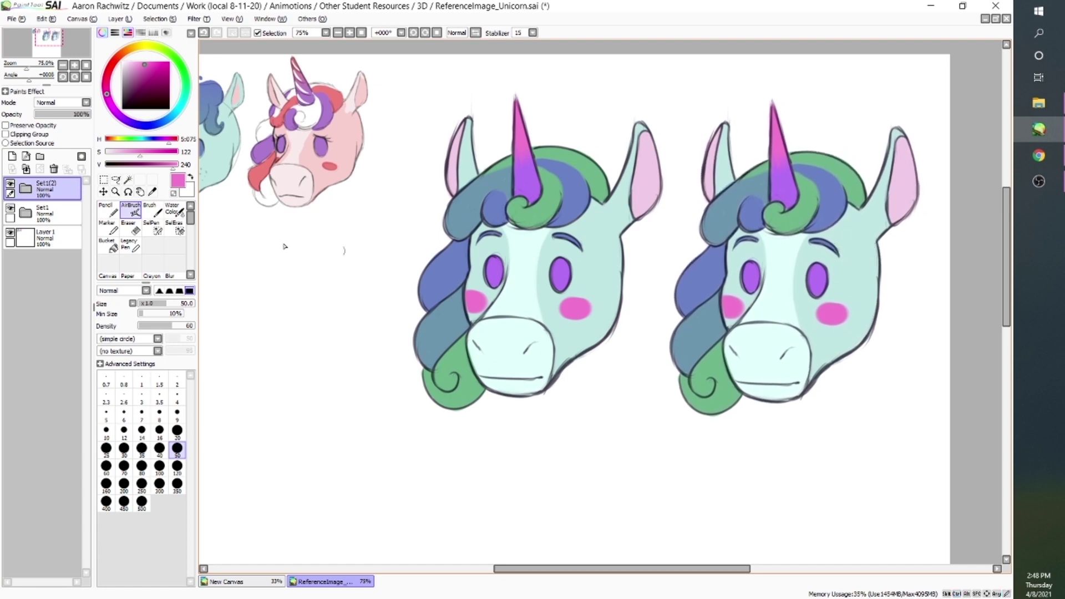
# - Delete the blush layer from the duplicated layer set
pyautogui.click(25, 188)
pyautogui.click(54, 218)
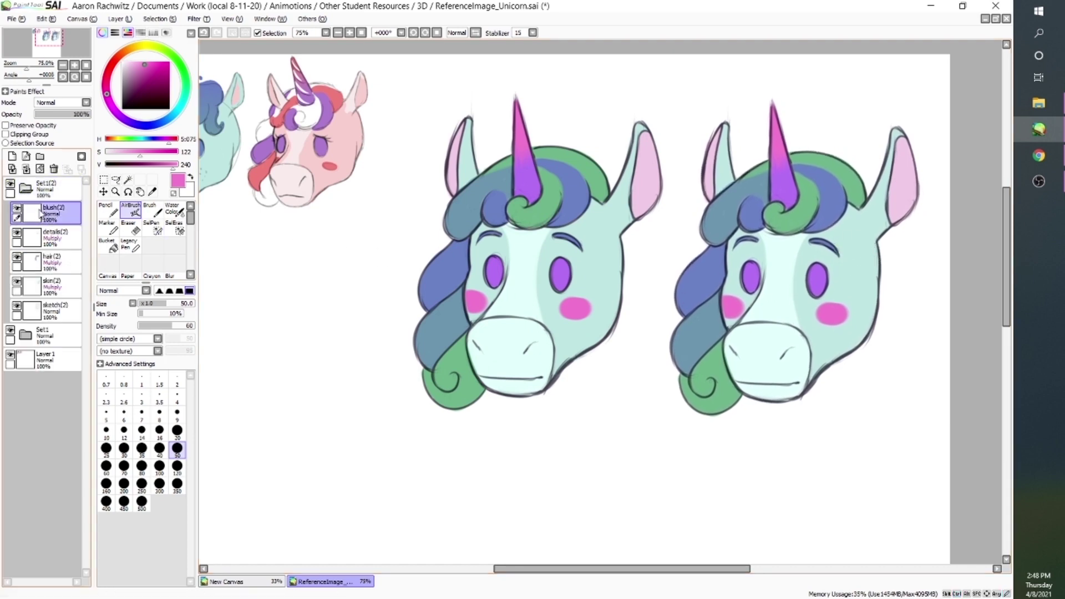
pyautogui.click(53, 168)
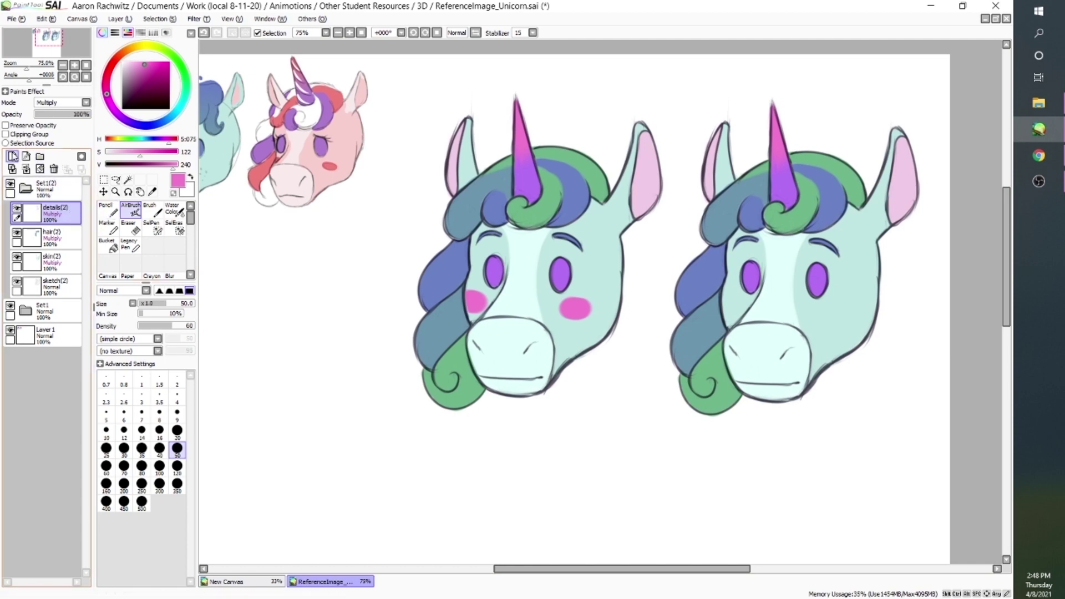
# - Add a new layer above the duplicated details layer and name it "freckles"
pyautogui.click(12, 156)
pyautogui.doubleClick(61, 213)
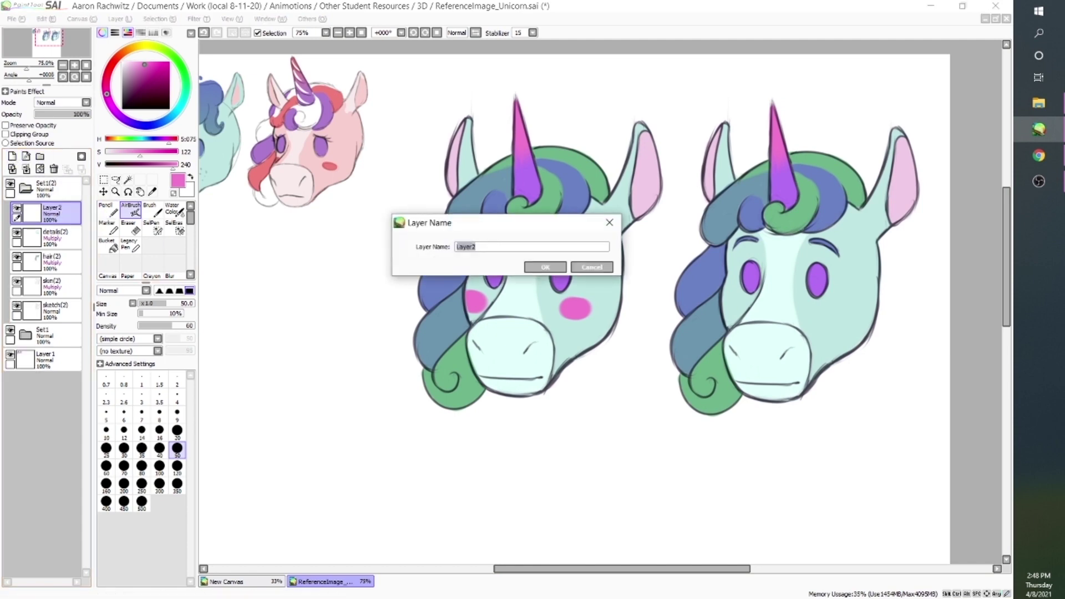
pyautogui.write('freckles')
pyautogui.press('Return')
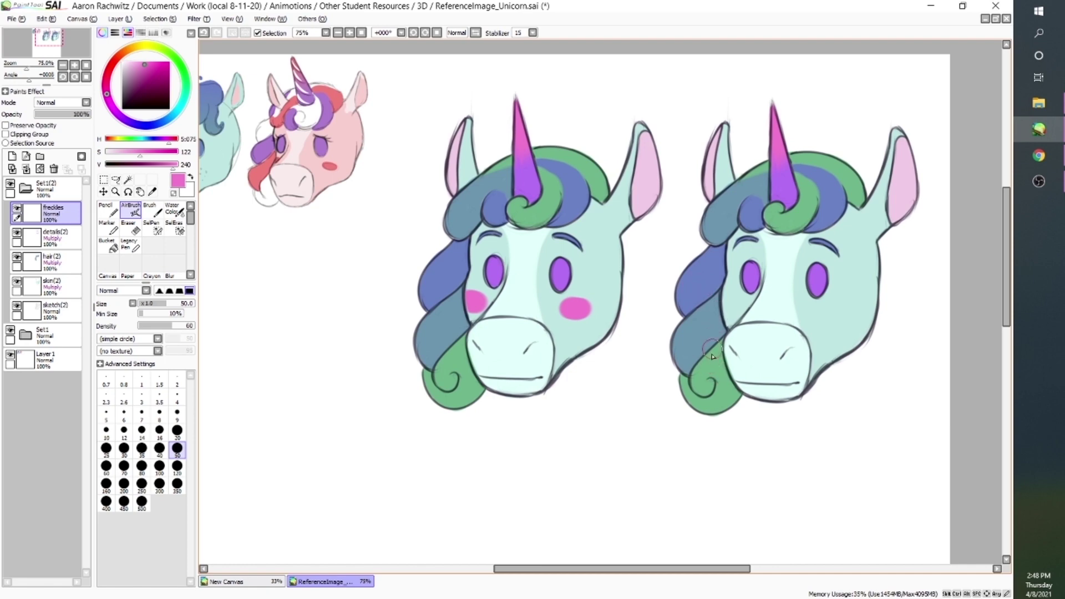
# - Paint three freckles on each cheek of the copied head and a small star beside it, using the mane's grey-blue at size 9
pyautogui.keyDown('alt'); pyautogui.click(698, 330); pyautogui.keyUp('alt')
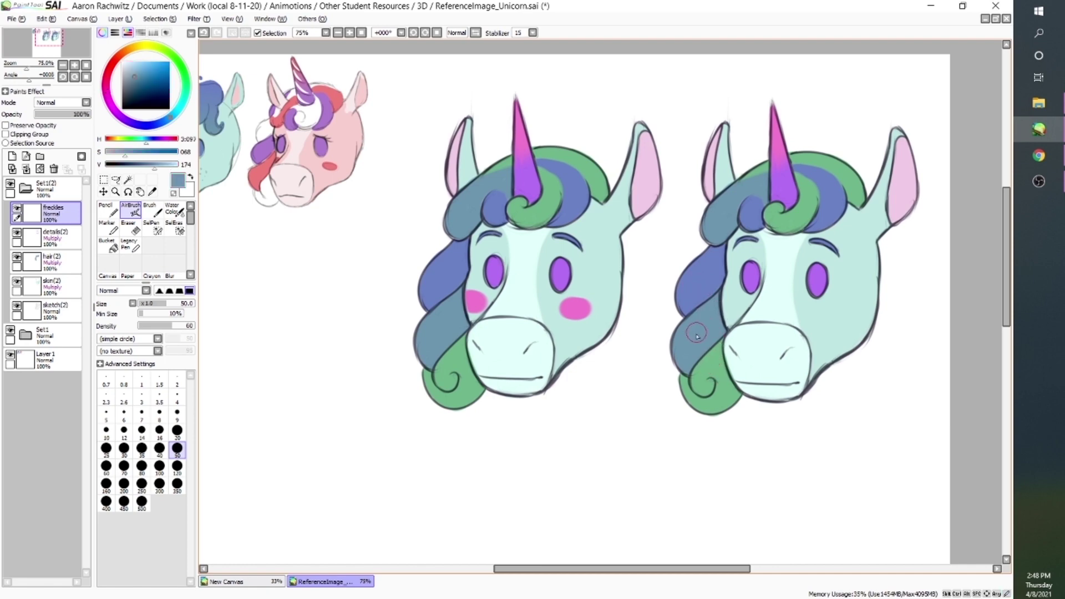
pyautogui.click(177, 414)
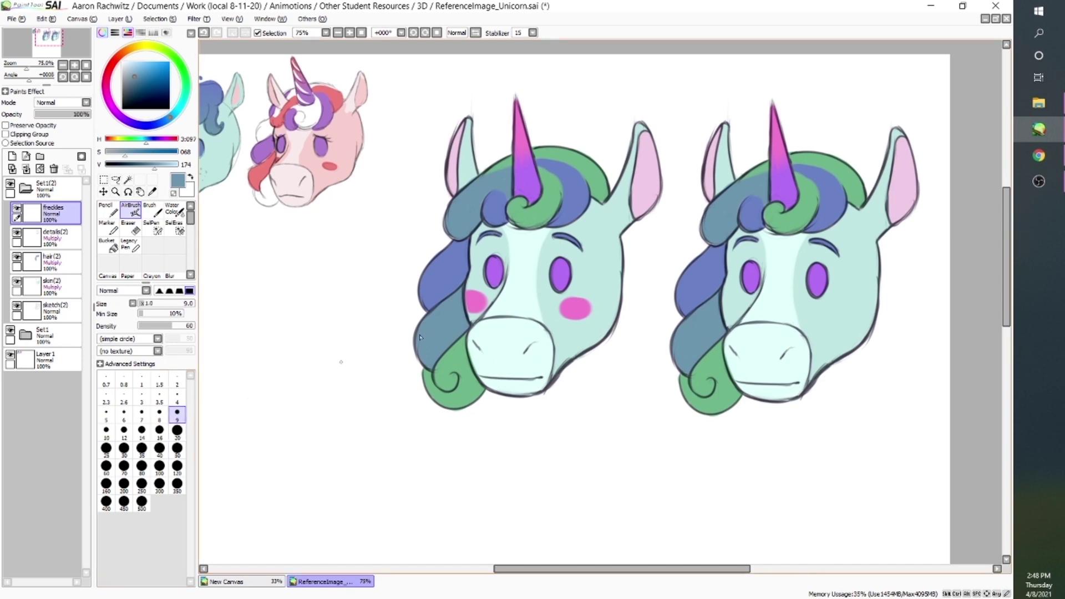
pyautogui.click(829, 312)
pyautogui.click(824, 321)
pyautogui.click(836, 321)
pyautogui.click(729, 304)
pyautogui.click(732, 310)
pyautogui.click(737, 314)
pyautogui.moveTo(894, 317); pyautogui.dragTo(916, 305)
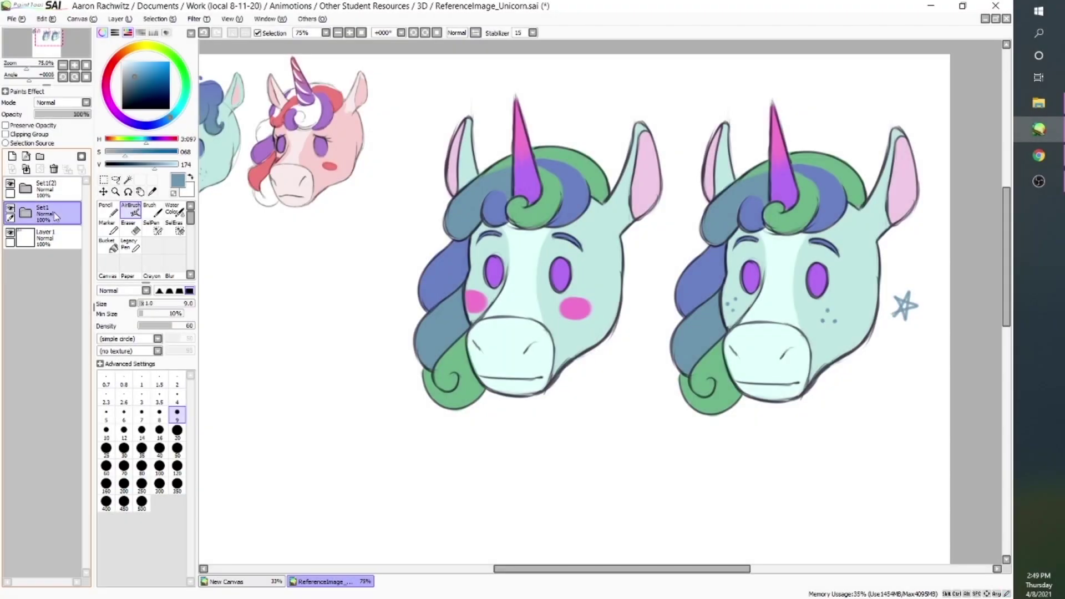
# - Delete the original head's layer set and move the freckled copy below the two example heads
pyautogui.click(39, 221)
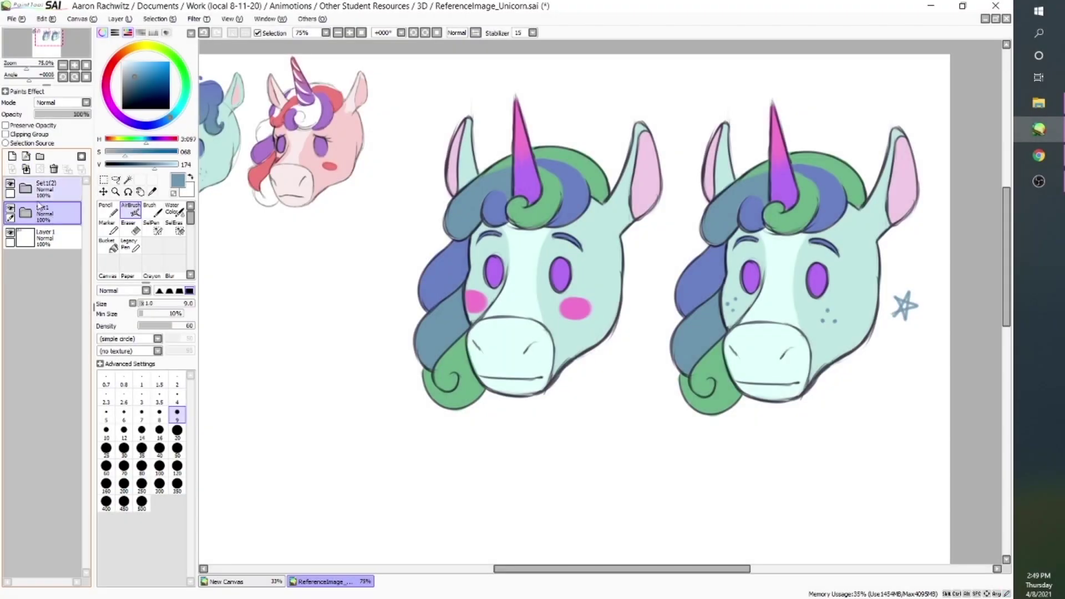
pyautogui.click(54, 168)
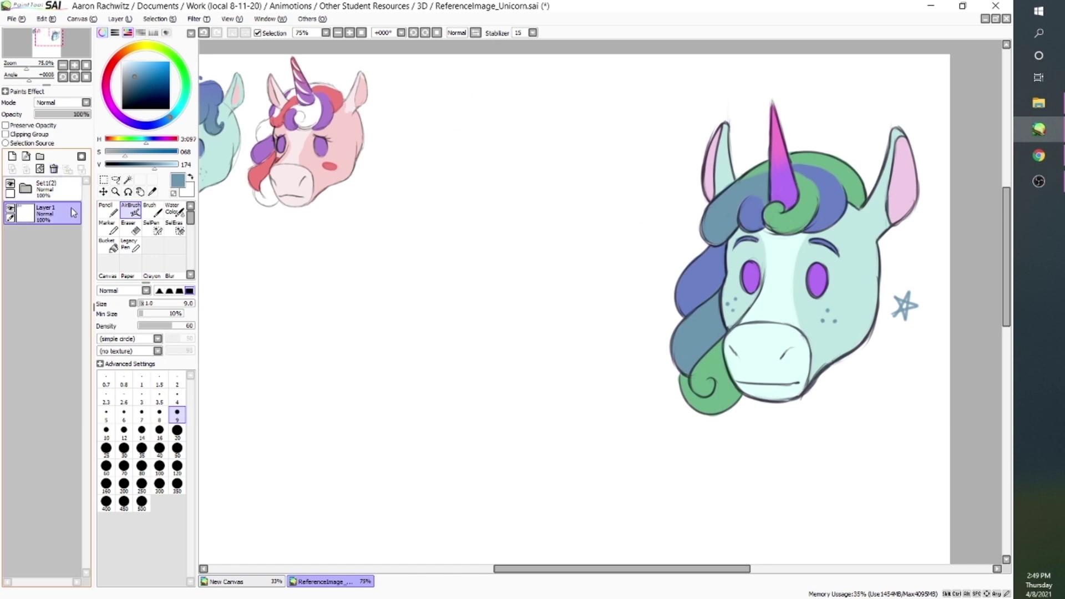
pyautogui.click(48, 188)
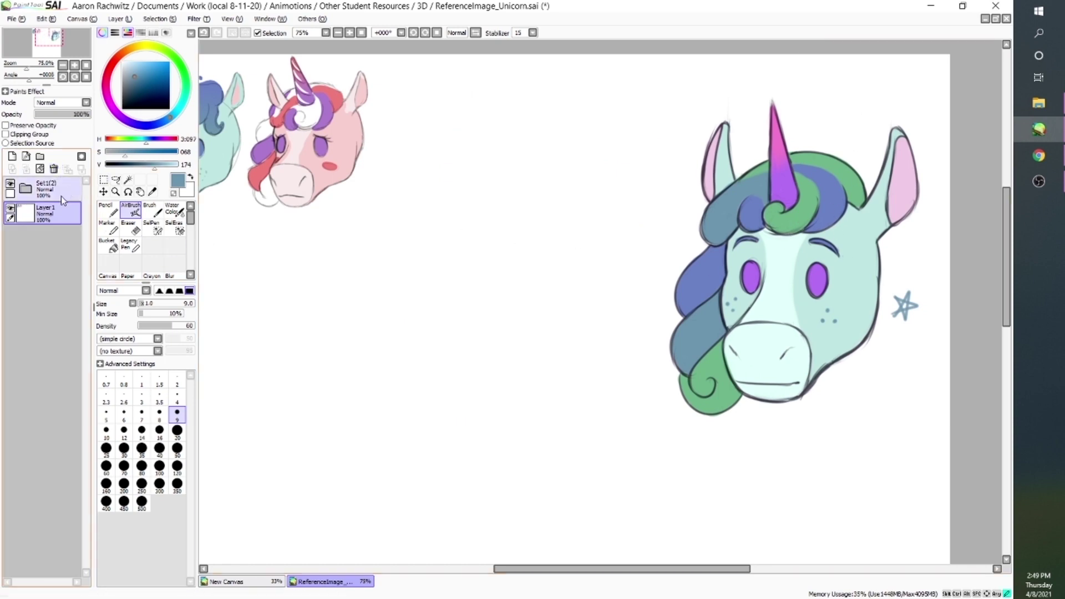
pyautogui.moveTo(855, 305); pyautogui.dragTo(556, 258)
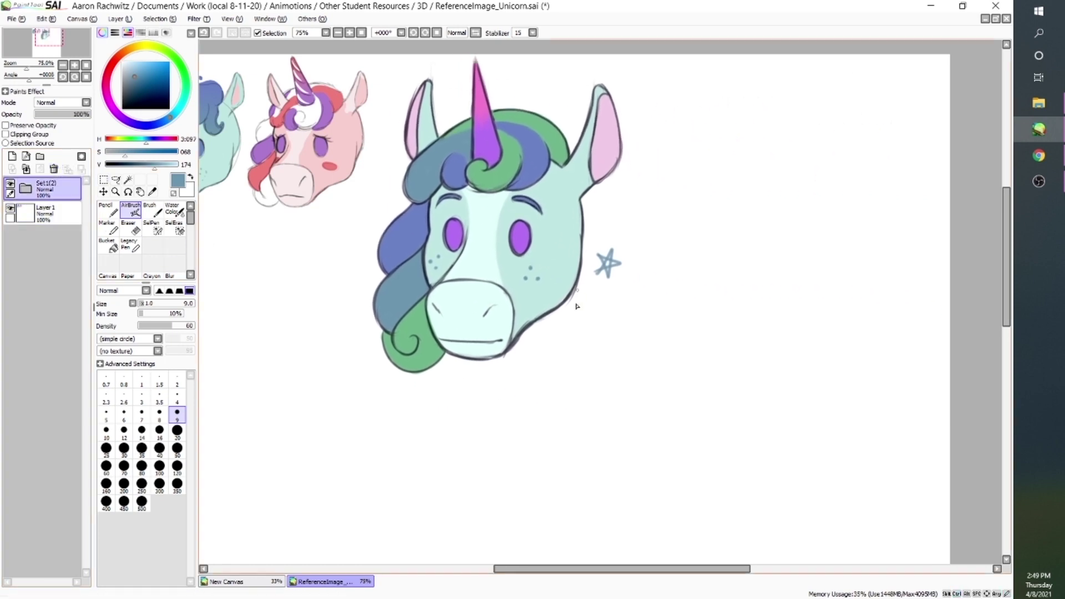
pyautogui.scroll(-2, 578, 305)
pyautogui.moveTo(688, 253); pyautogui.dragTo(640, 169)
pyautogui.moveTo(640, 170); pyautogui.dragTo(512, 271)
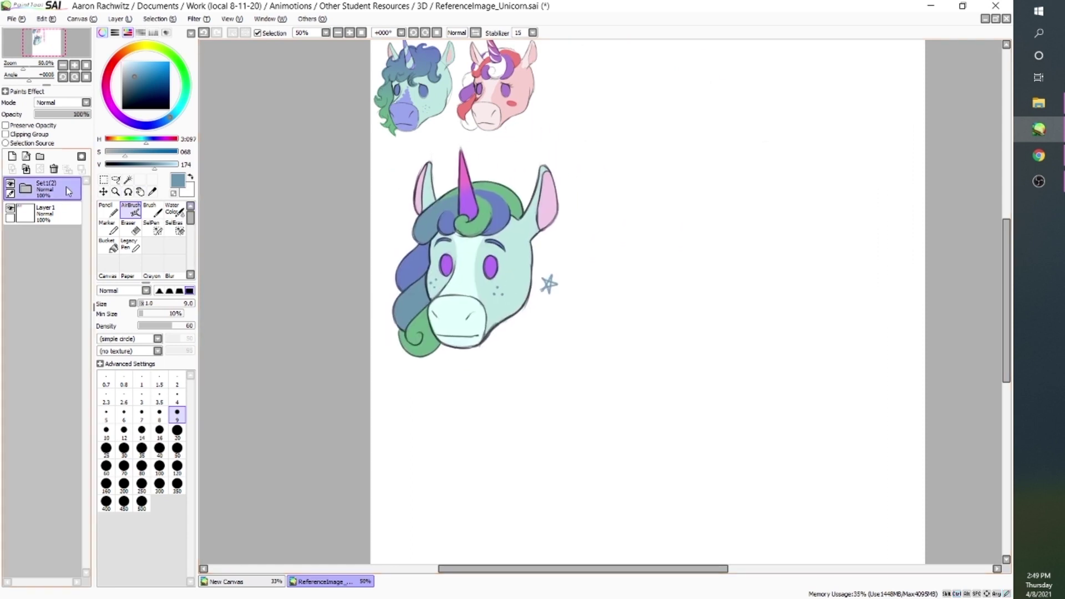
# - Rename the layer holding the example heads to "refs"
pyautogui.click(54, 212)
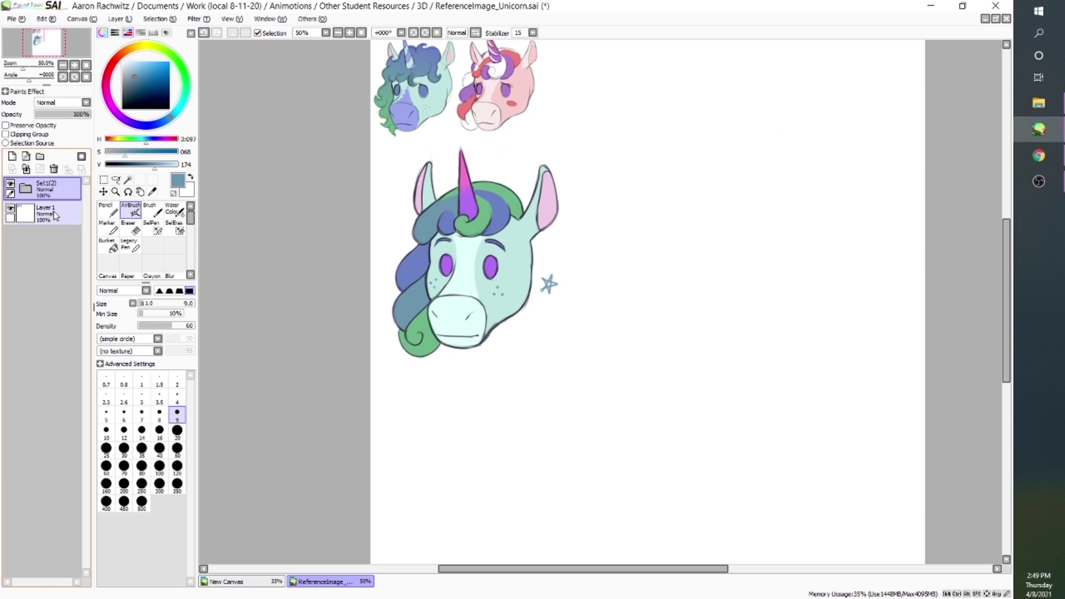
pyautogui.click(51, 215)
pyautogui.doubleClick(50, 216)
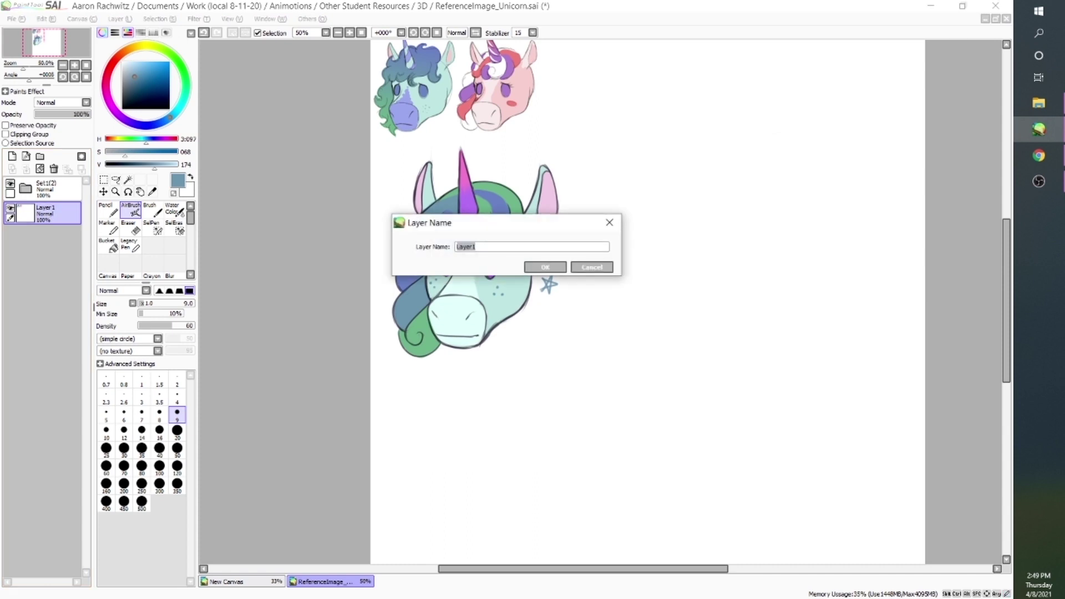
pyautogui.write('refs')
pyautogui.press('Return')
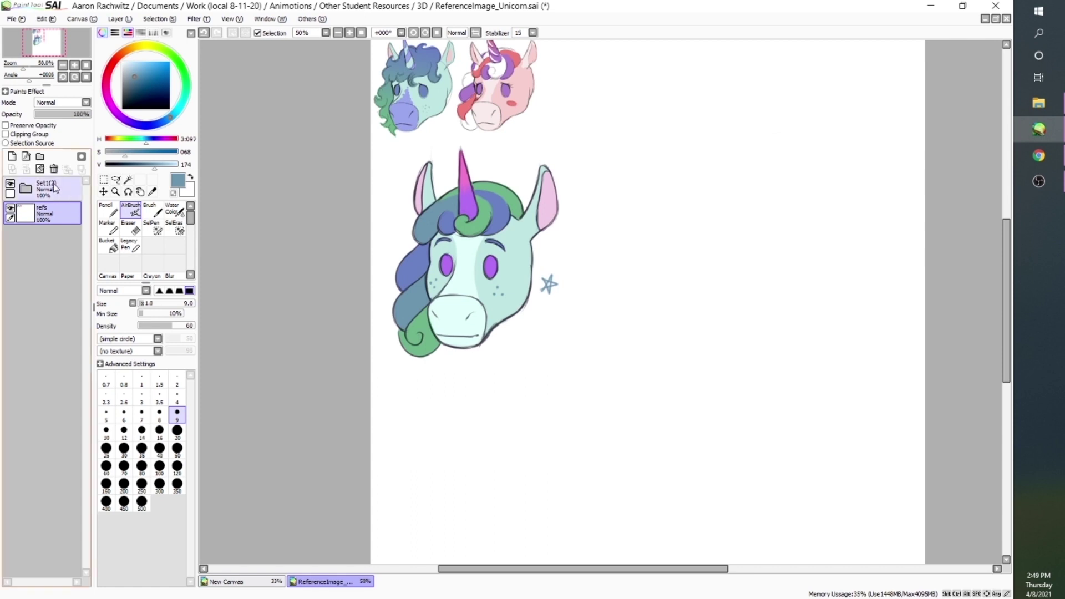
# - Rename the freckled head's layer set to "finalSketch"
pyautogui.keyDown('ctrl'); pyautogui.click(47, 186); pyautogui.keyUp('ctrl')
pyautogui.click(10, 184)
pyautogui.click(10, 184)
pyautogui.doubleClick(53, 189)
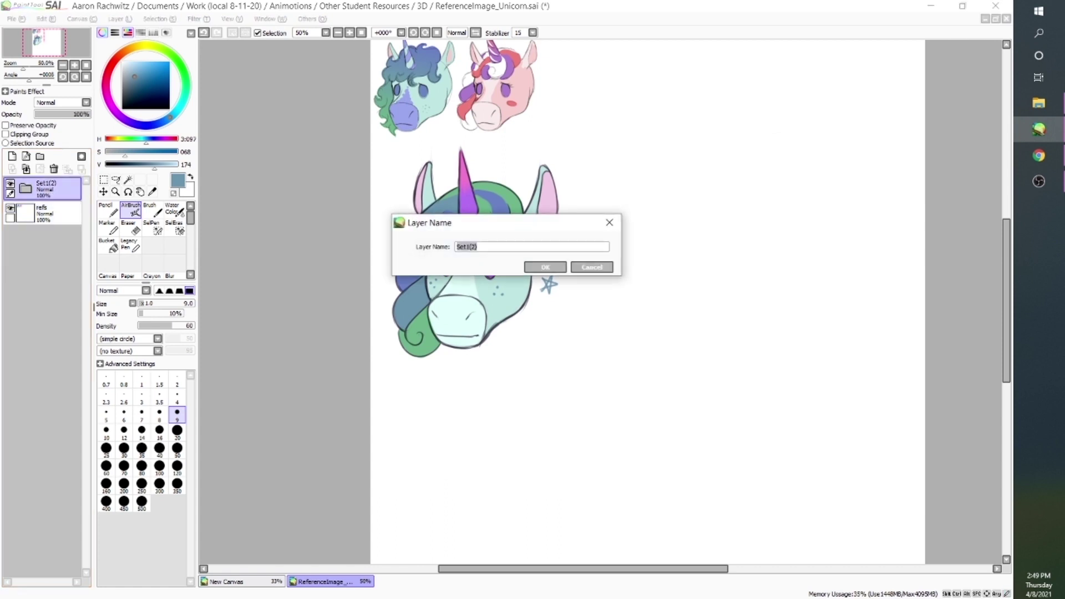
pyautogui.write('finalSketch')
pyautogui.press('Return')
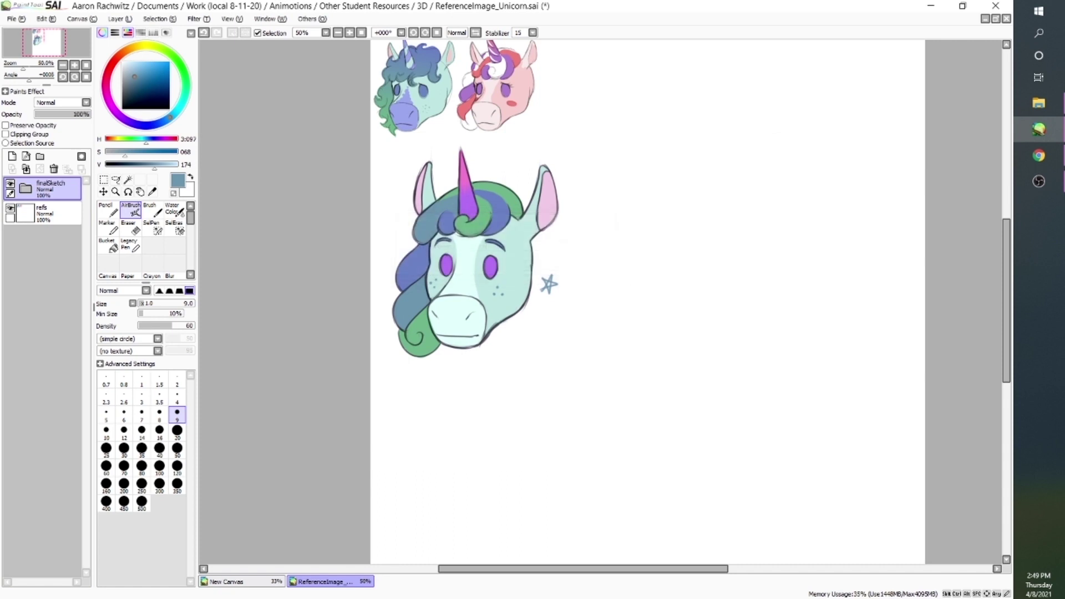
# - Create a layer set named "referenceImage" above finalSketch and add a new empty layer inside it
pyautogui.click(40, 156)
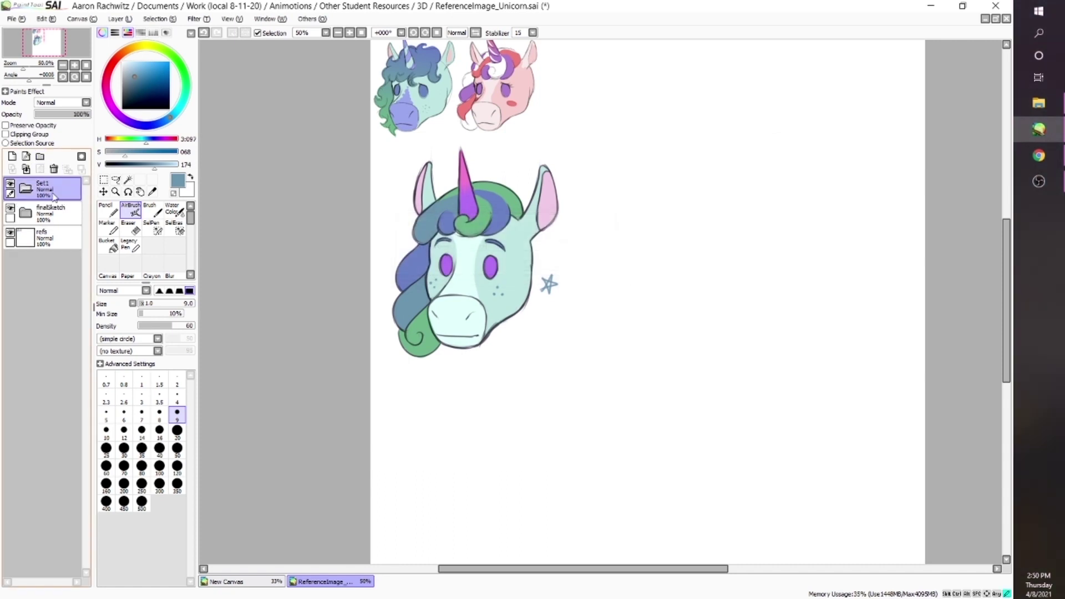
pyautogui.doubleClick(52, 186)
pyautogui.write('referenceImage')
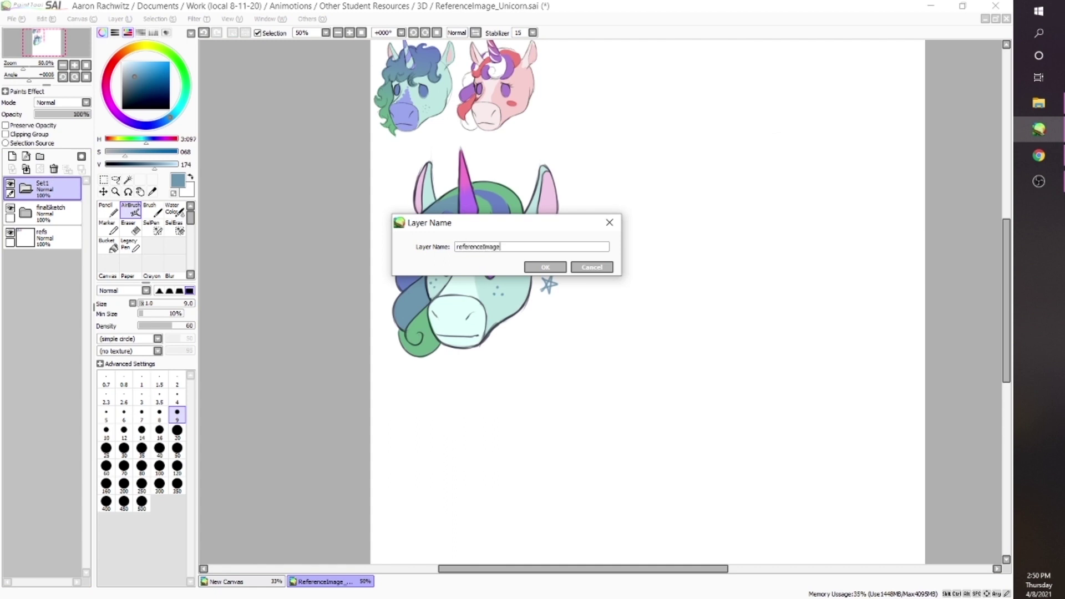
pyautogui.press('Return')
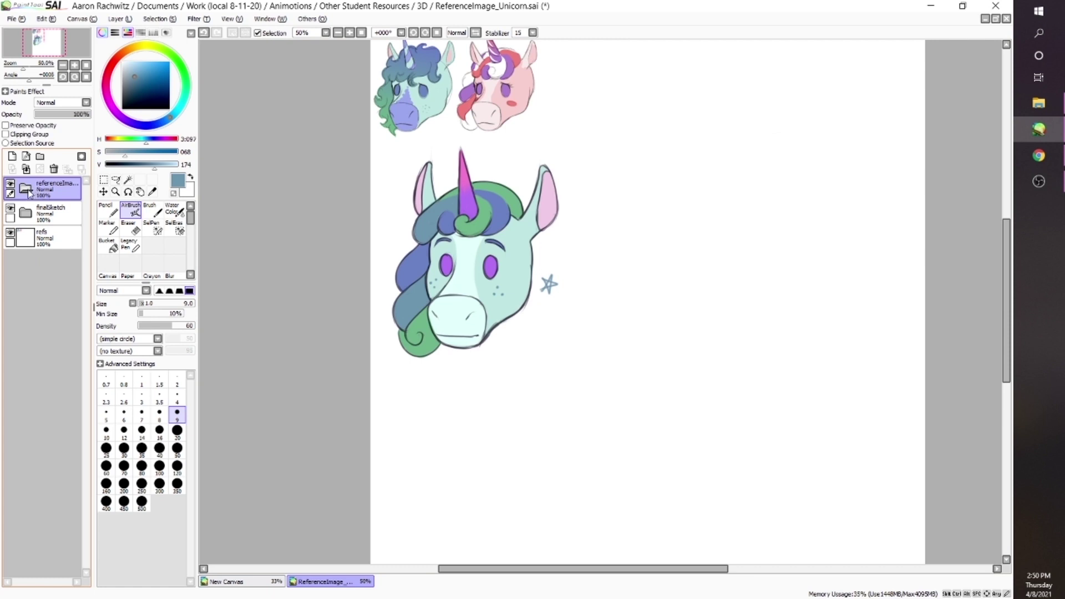
pyautogui.moveTo(721, 158); pyautogui.dragTo(725, 240)
pyautogui.click(12, 156)
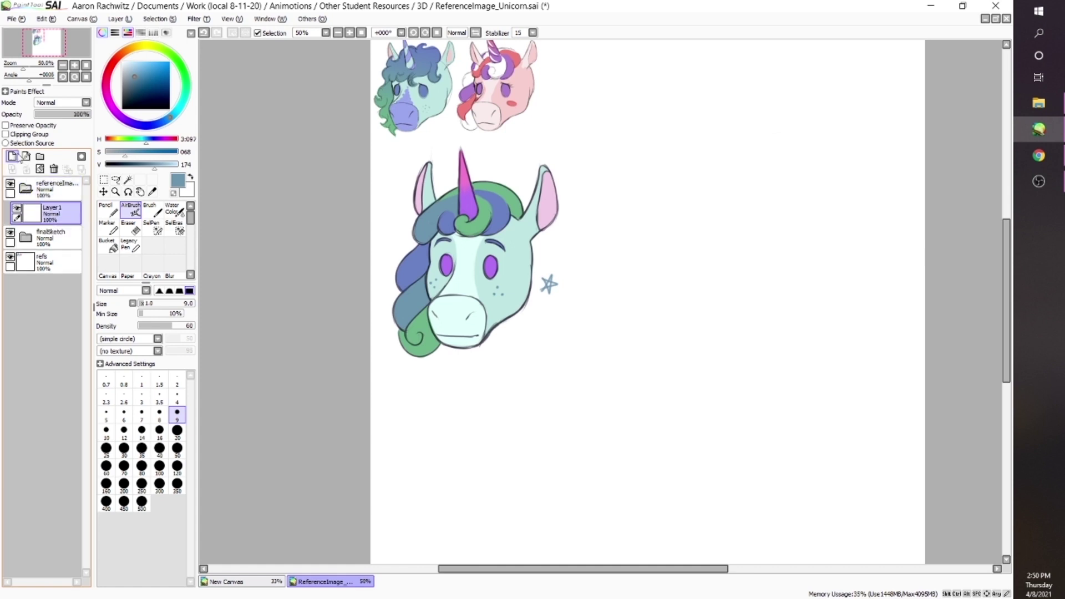
pyautogui.click(41, 194)
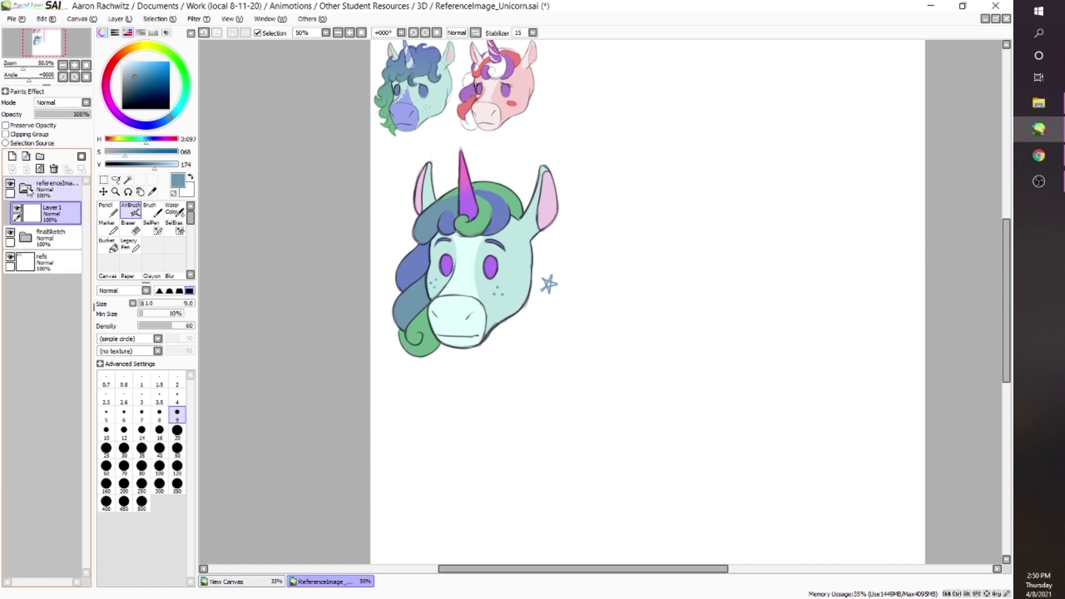
# - Draw a large circle beside the finished head with a vertical center line extending well below it
pyautogui.moveTo(737, 163)
pyautogui.mouseDown()
pyautogui.moveTo(706, 238)
pyautogui.moveTo(858, 273)
pyautogui.moveTo(874, 265)
pyautogui.mouseUp()
pyautogui.hotkey('ctrl', 'z')
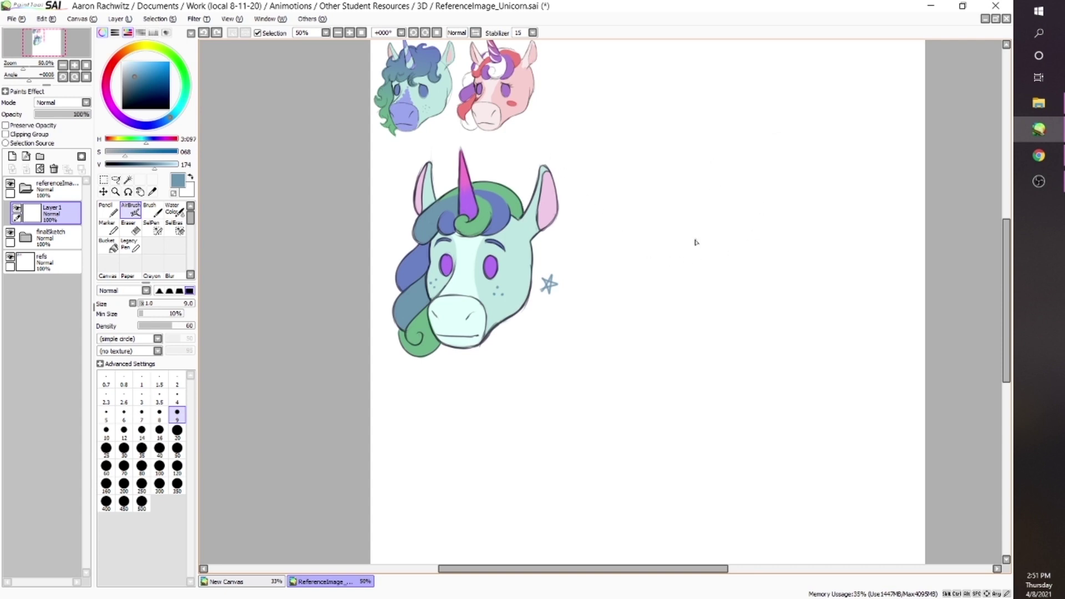
pyautogui.scroll(1, 694, 240)
pyautogui.moveTo(780, 157)
pyautogui.mouseDown()
pyautogui.moveTo(620, 255)
pyautogui.moveTo(788, 163)
pyautogui.moveTo(731, 327)
pyautogui.mouseUp()
pyautogui.moveTo(729, 200); pyautogui.dragTo(730, 475)
pyautogui.scroll(-1, 687, 241)
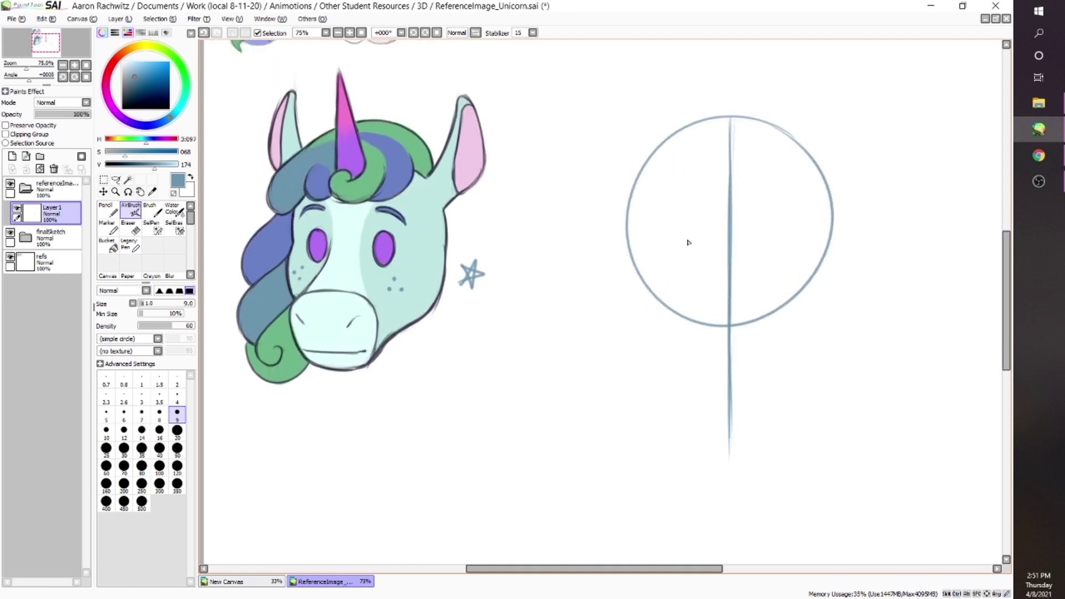
# - Draw two roughly parallel horizontal guidelines across the middle of the circle
pyautogui.moveTo(619, 253); pyautogui.dragTo(864, 257)
pyautogui.moveTo(622, 214); pyautogui.dragTo(816, 216)
pyautogui.hotkey('ctrl', 'z')
pyautogui.moveTo(619, 221); pyautogui.dragTo(890, 228)
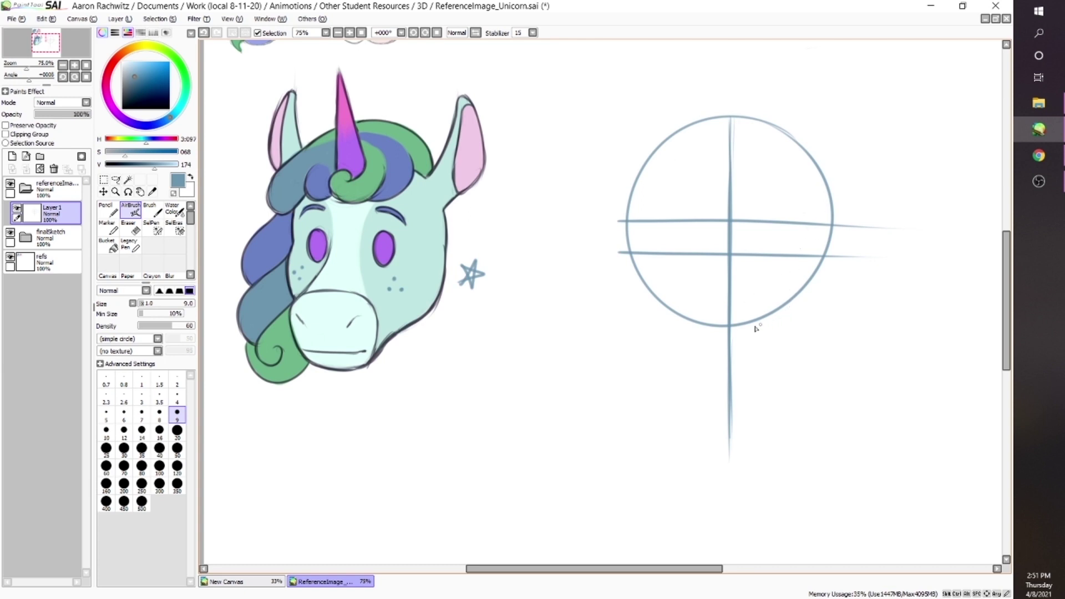
# - Fade the guide layer to 24% opacity and add a layer above it, choosing a dark grey-blue with saturation 22 and value 86
pyautogui.click(48, 115)
pyautogui.click(13, 156)
pyautogui.click(126, 92)
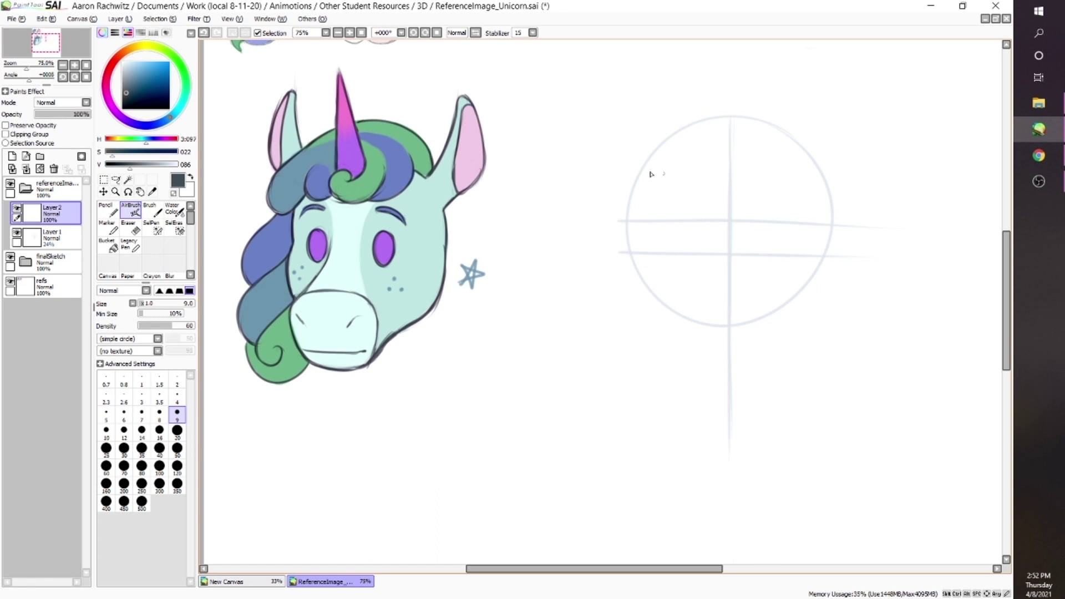
# - Sketch the upper left side of the head along the circle and the left half of the muzzle below it
pyautogui.hotkey('ctrl', 'z')
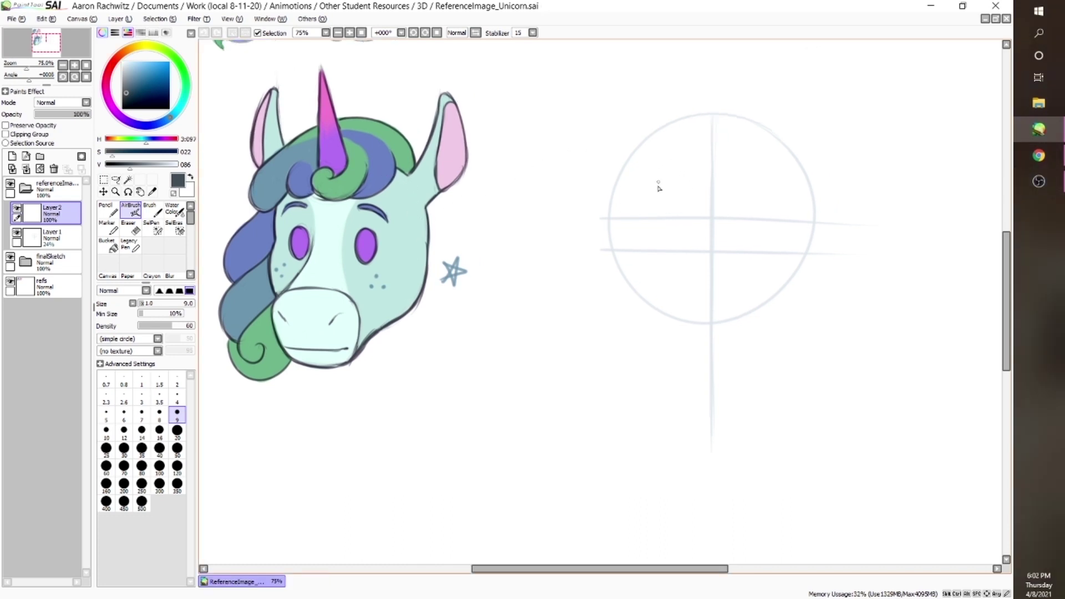
pyautogui.moveTo(663, 125); pyautogui.dragTo(615, 249)
pyautogui.moveTo(740, 295); pyautogui.dragTo(713, 367)
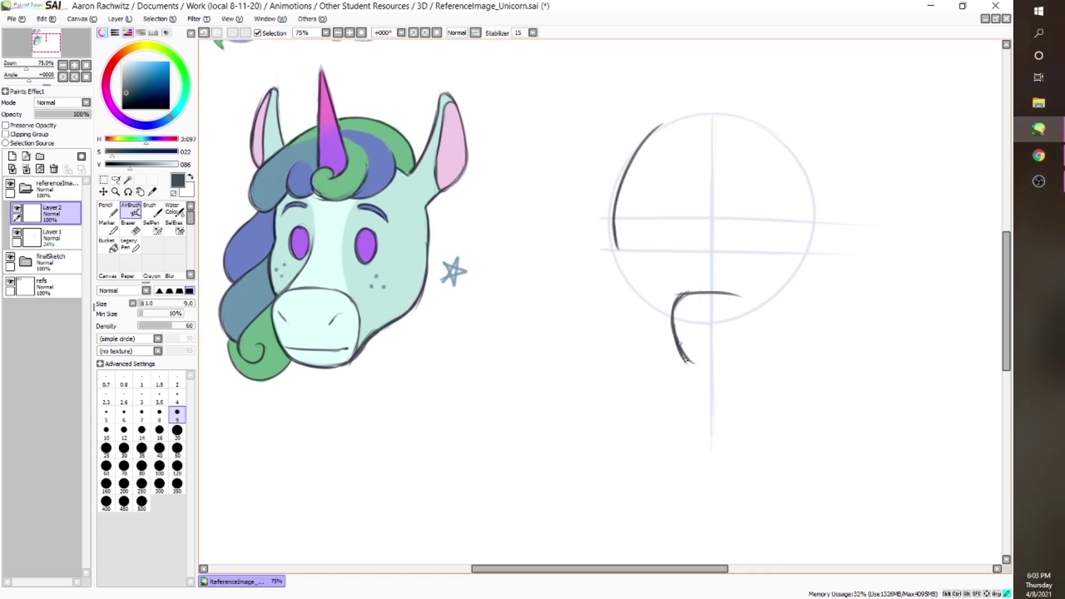
pyautogui.press('e')
pyautogui.moveTo(741, 297); pyautogui.dragTo(721, 294)
# - Widen the half muzzle outline and carry its upper and lower edges to the vertical center line
pyautogui.press('b')
pyautogui.hotkey('ctrl', 't')
pyautogui.moveTo(661, 281)
pyautogui.mouseDown()
pyautogui.moveTo(728, 376)
pyautogui.moveTo(660, 372)
pyautogui.moveTo(720, 349)
pyautogui.mouseUp()
pyautogui.press('Return')
pyautogui.hotkey('ctrl', 'z')
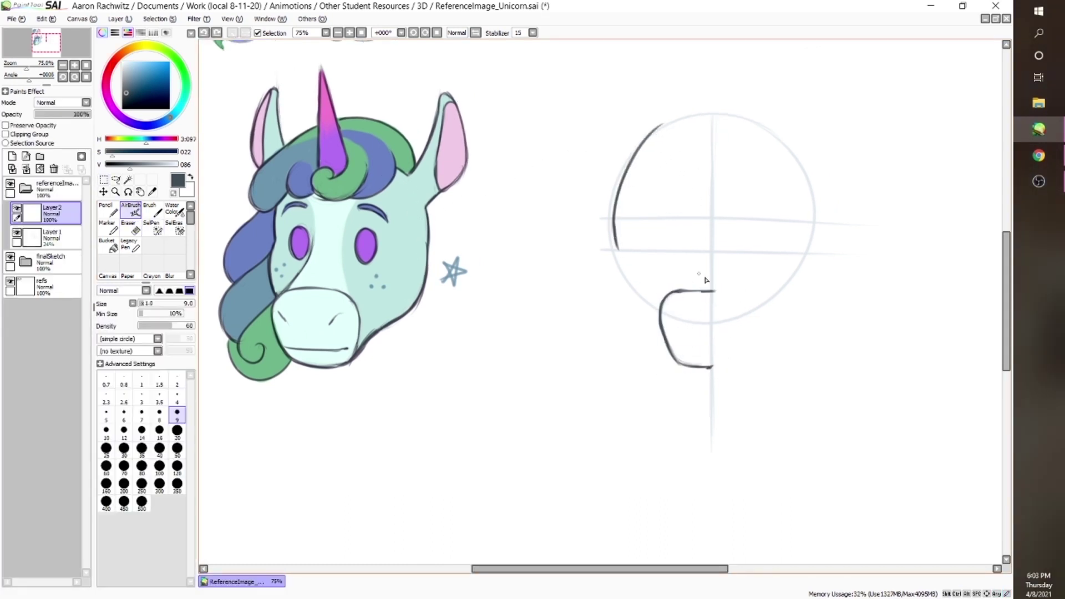
# - Continue the left side of the face down to the muzzle as a curved cheek and smooth the contour at the guidelines
pyautogui.moveTo(617, 247)
pyautogui.mouseDown()
pyautogui.moveTo(671, 360)
pyautogui.moveTo(661, 126)
pyautogui.moveTo(623, 251)
pyautogui.mouseUp()
pyautogui.press('e')
pyautogui.press('b')
pyautogui.press('e')
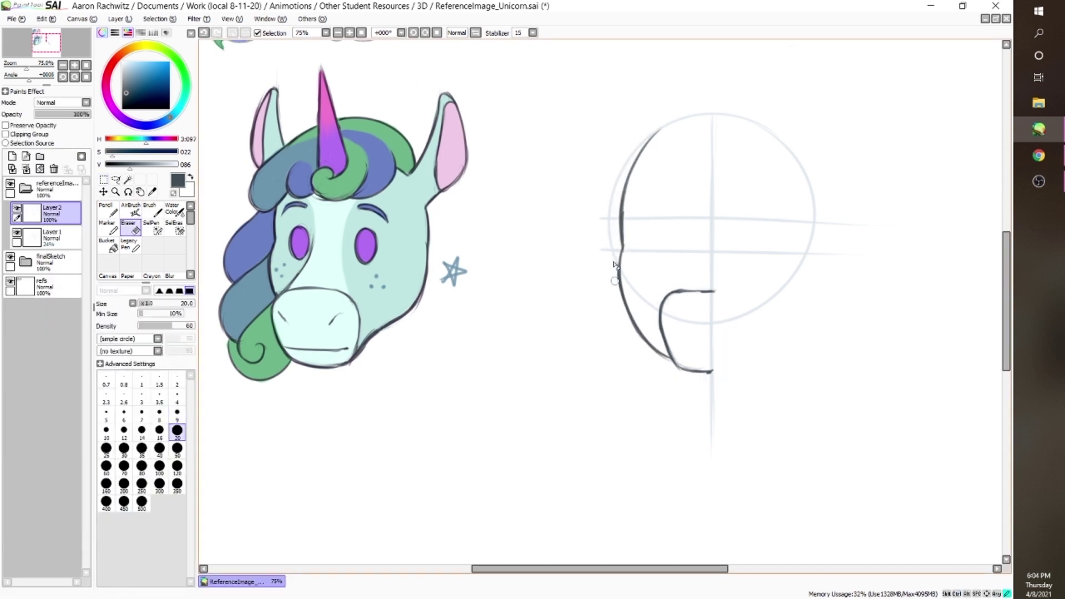
pyautogui.press('b')
pyautogui.moveTo(621, 210); pyautogui.dragTo(623, 252)
# - Draw the left eye, eyebrow, three freckles, nostril and half of the mouth line
pyautogui.moveTo(666, 219); pyautogui.dragTo(678, 193)
pyautogui.click(641, 283)
pyautogui.click(654, 286)
pyautogui.click(651, 272)
pyautogui.moveTo(676, 310); pyautogui.dragTo(711, 357)
pyautogui.hotkey('ctrl', 'z')
# - Draw the left ear with its inner contour and close the top of the head up to the center line
pyautogui.moveTo(633, 160); pyautogui.dragTo(605, 61)
pyautogui.moveTo(603, 62); pyautogui.dragTo(592, 181)
pyautogui.moveTo(569, 49); pyautogui.dragTo(635, 198)
pyautogui.hotkey('ctrl', 't')
pyautogui.moveTo(605, 128)
pyautogui.mouseDown()
pyautogui.moveTo(612, 139)
pyautogui.moveTo(717, 116)
pyautogui.mouseUp()
pyautogui.press('Return')
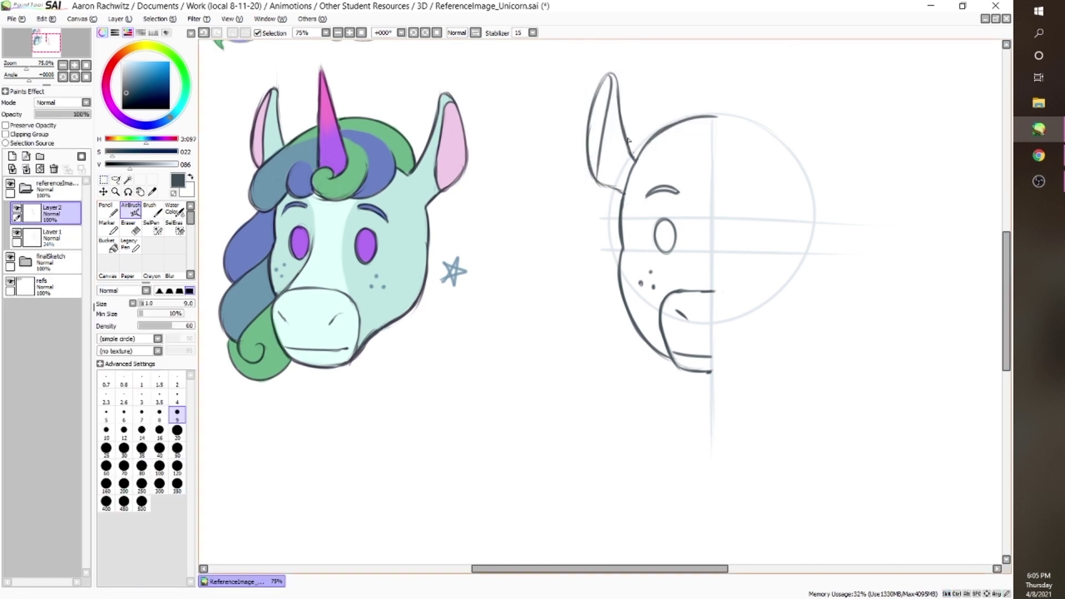
# - Select the left eye and eyebrow and shift them slightly toward the center line
pyautogui.moveTo(598, 183)
pyautogui.mouseDown()
pyautogui.moveTo(624, 193)
pyautogui.moveTo(690, 261)
pyautogui.mouseUp()
pyautogui.moveTo(666, 233); pyautogui.dragTo(673, 233)
pyautogui.hotkey('ctrl', 'd')
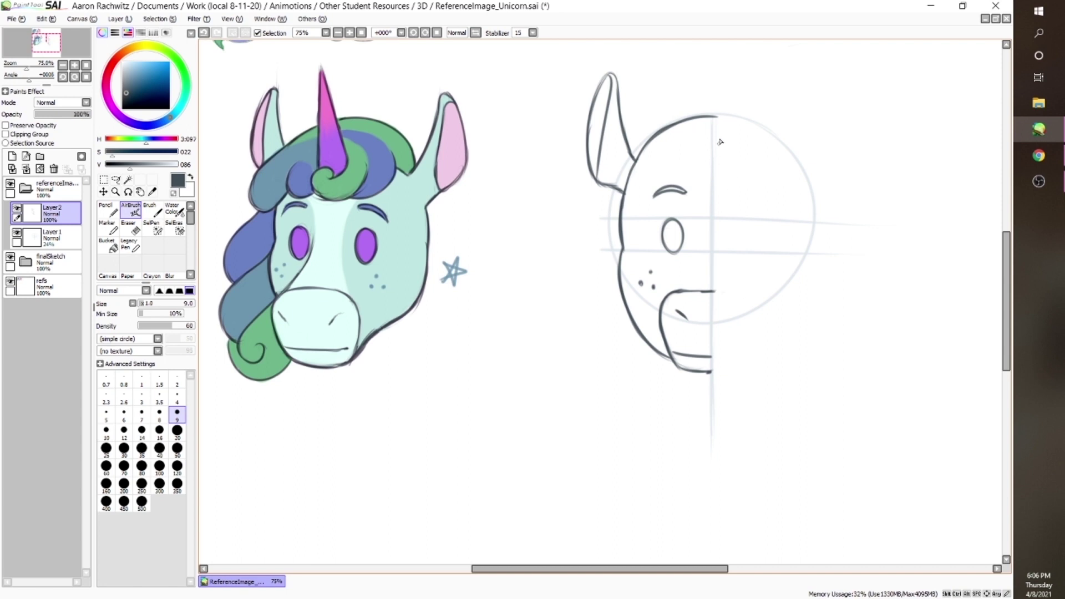
# - Duplicate the half-face layer, flip the copy horizontally, align it across the center line and merge both halves
pyautogui.click(44, 218)
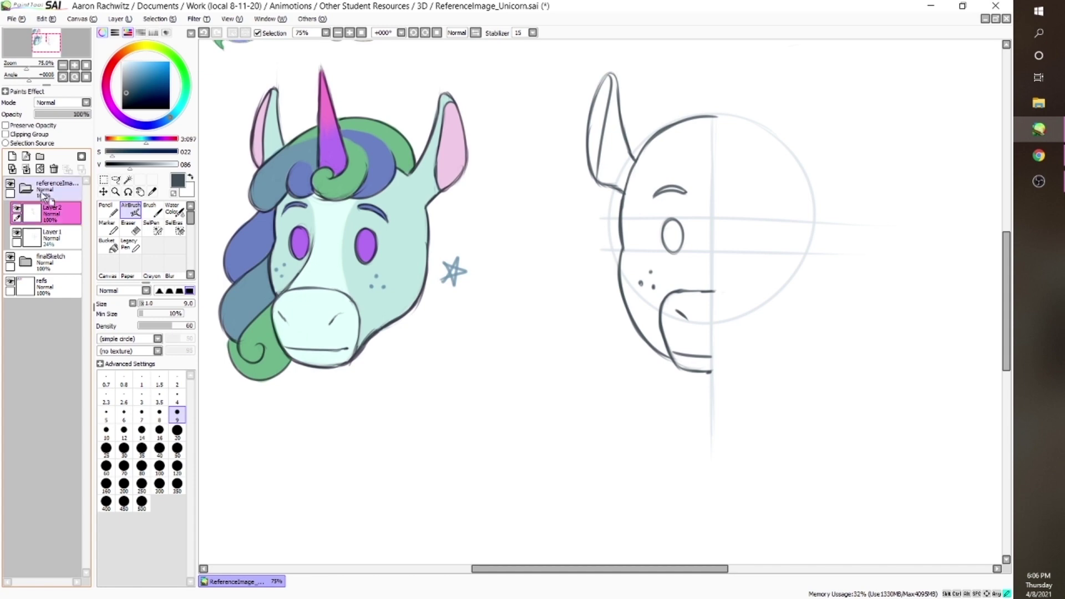
pyautogui.click(11, 168)
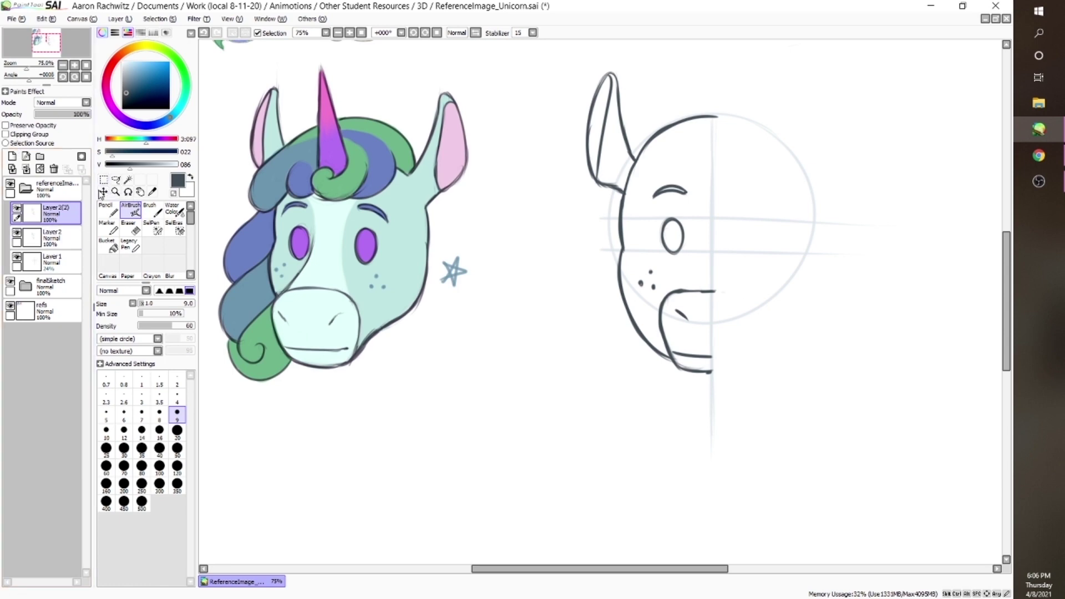
pyautogui.click(104, 180)
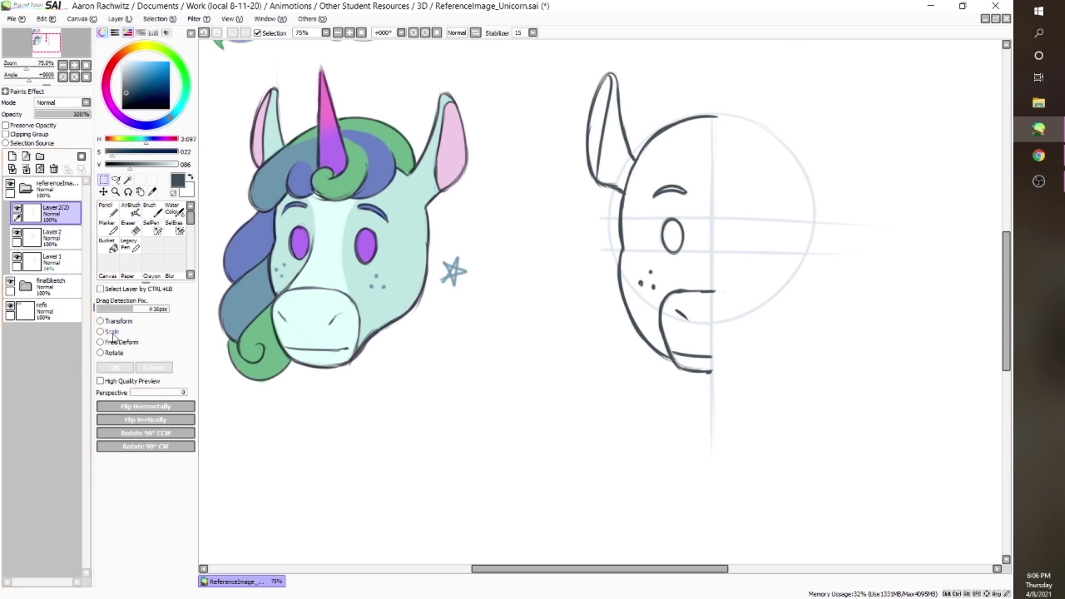
pyautogui.click(170, 408)
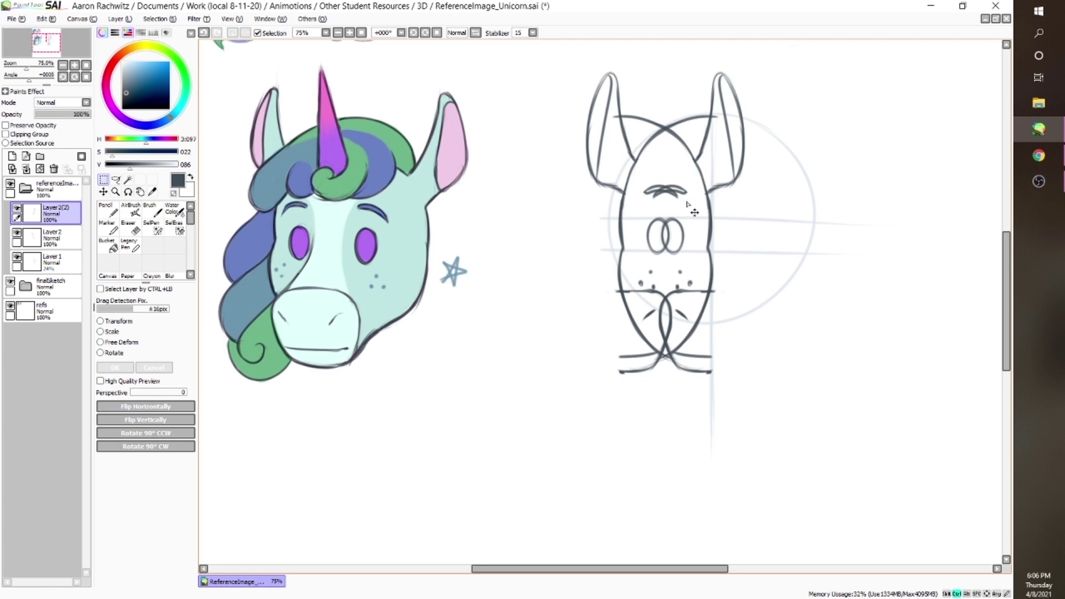
pyautogui.keyDown('ctrl'); pyautogui.moveTo(674, 207); pyautogui.dragTo(759, 207); pyautogui.keyUp('ctrl')
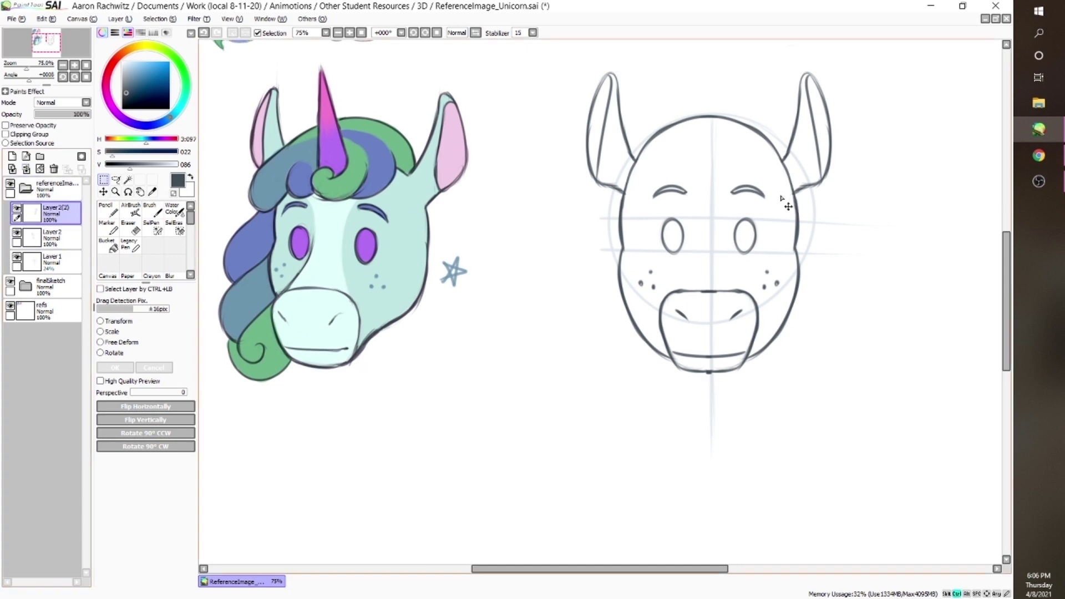
pyautogui.moveTo(788, 205)
pyautogui.mouseDown()
pyautogui.moveTo(794, 213)
pyautogui.moveTo(783, 196)
pyautogui.mouseUp()
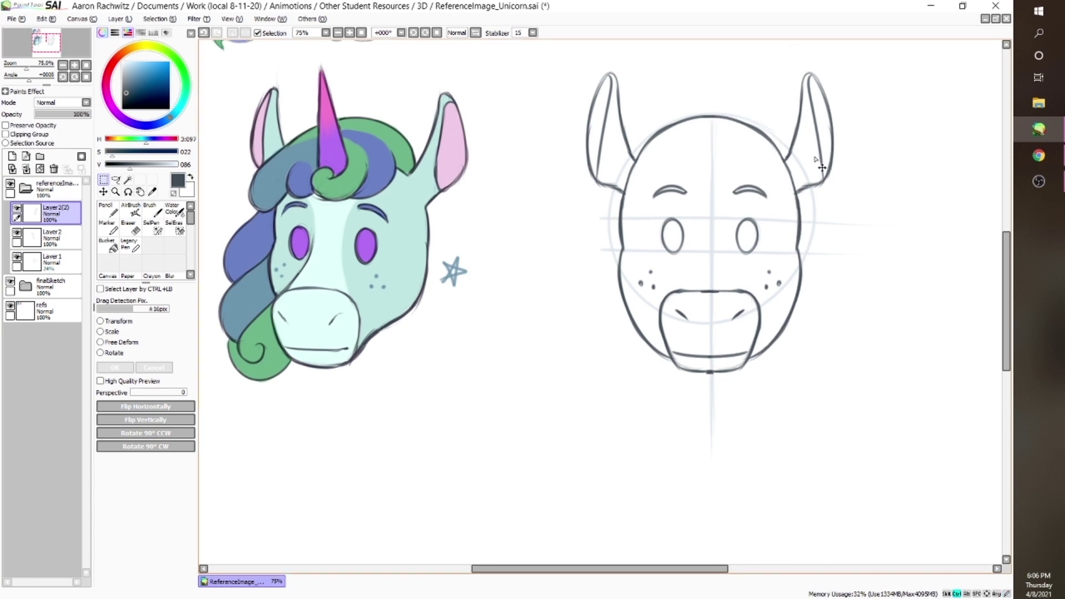
pyautogui.hotkey('ctrl', 'e')
pyautogui.press('v')
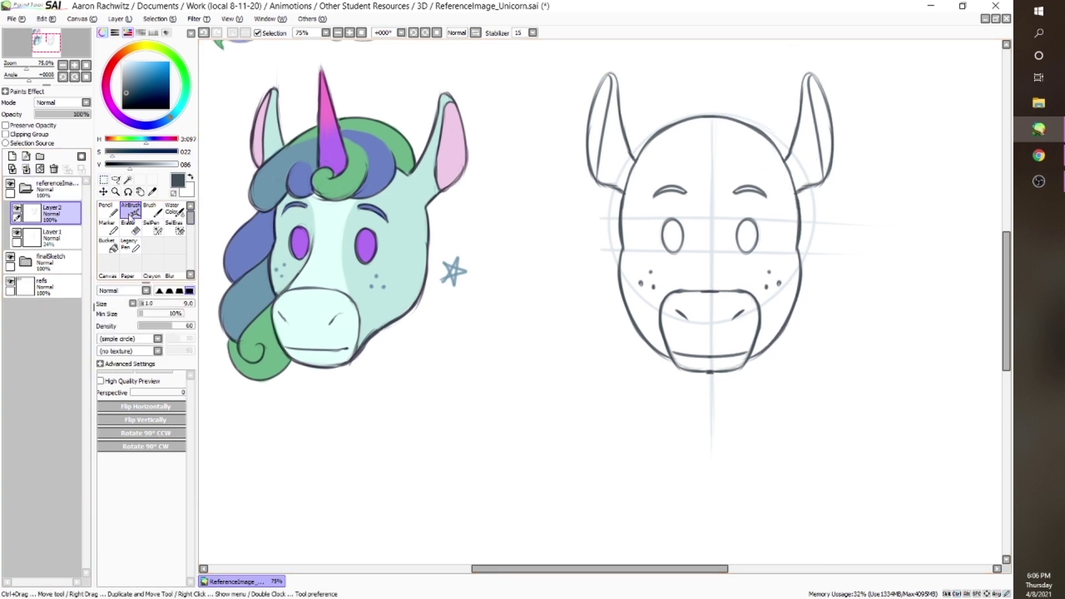
# - Draw tapering nose-bridge lines from the inner side of each eye down to the upper edge of the muzzle
pyautogui.moveTo(690, 247)
pyautogui.mouseDown()
pyautogui.moveTo(675, 284)
pyautogui.moveTo(688, 255)
pyautogui.moveTo(670, 296)
pyautogui.mouseUp()
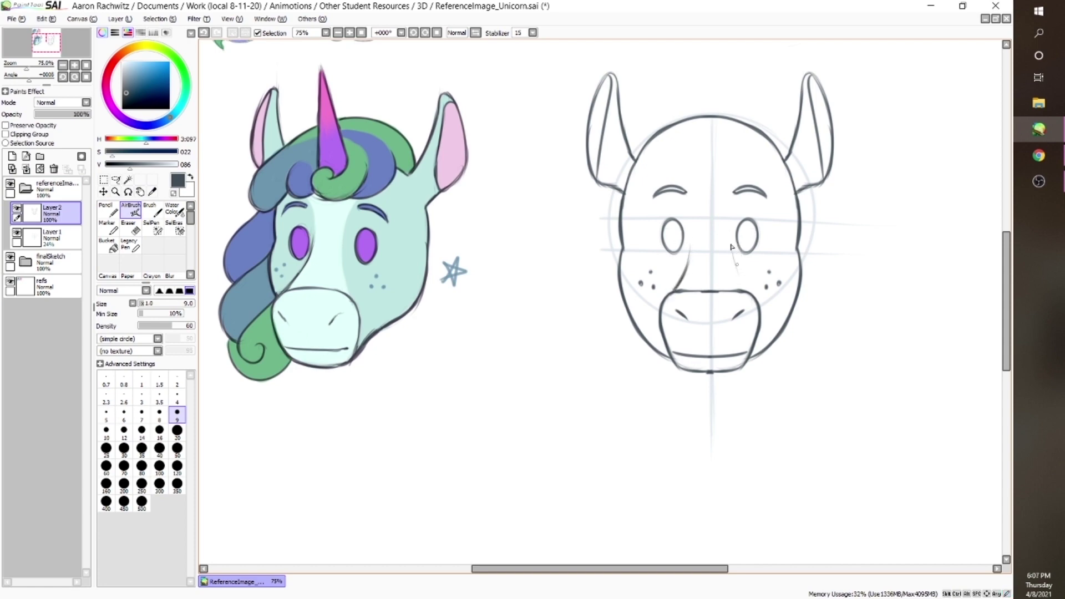
pyautogui.moveTo(730, 246); pyautogui.dragTo(744, 288)
pyautogui.press('e')
pyautogui.press('b')
pyautogui.press('e')
pyautogui.press('v')
pyautogui.press('e')
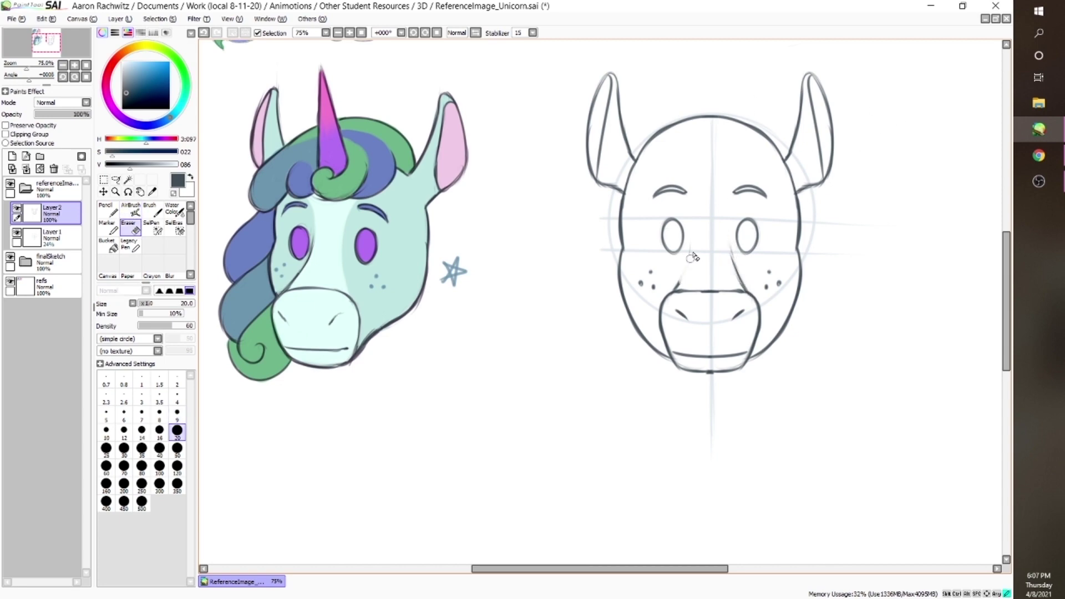
pyautogui.press('b')
pyautogui.moveTo(690, 253); pyautogui.dragTo(672, 289)
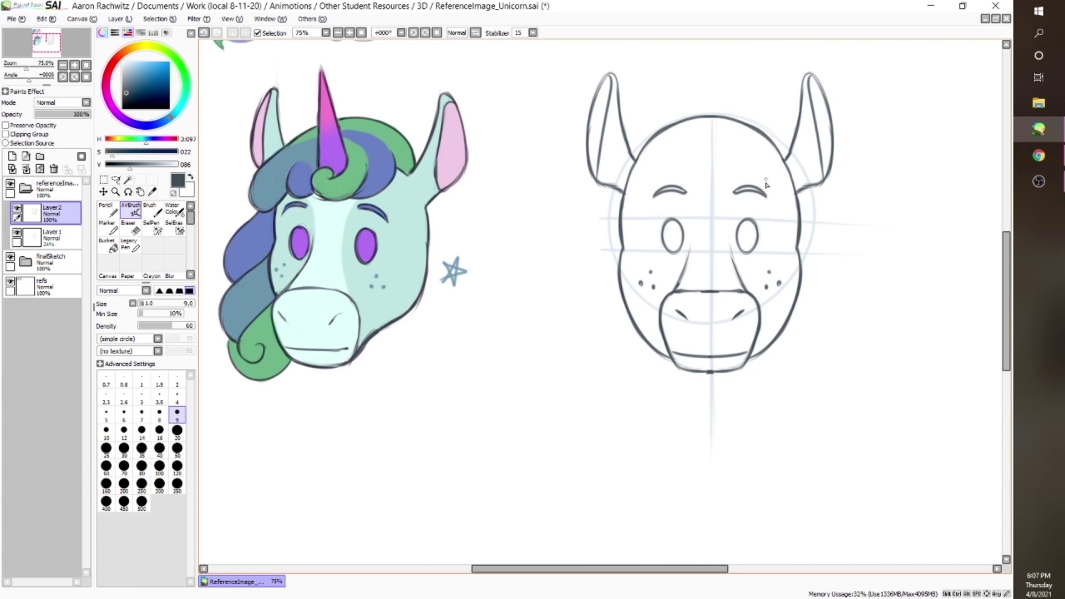
pyautogui.moveTo(770, 183)
pyautogui.mouseDown()
pyautogui.moveTo(735, 182)
pyautogui.moveTo(774, 187)
pyautogui.moveTo(766, 189)
pyautogui.mouseUp()
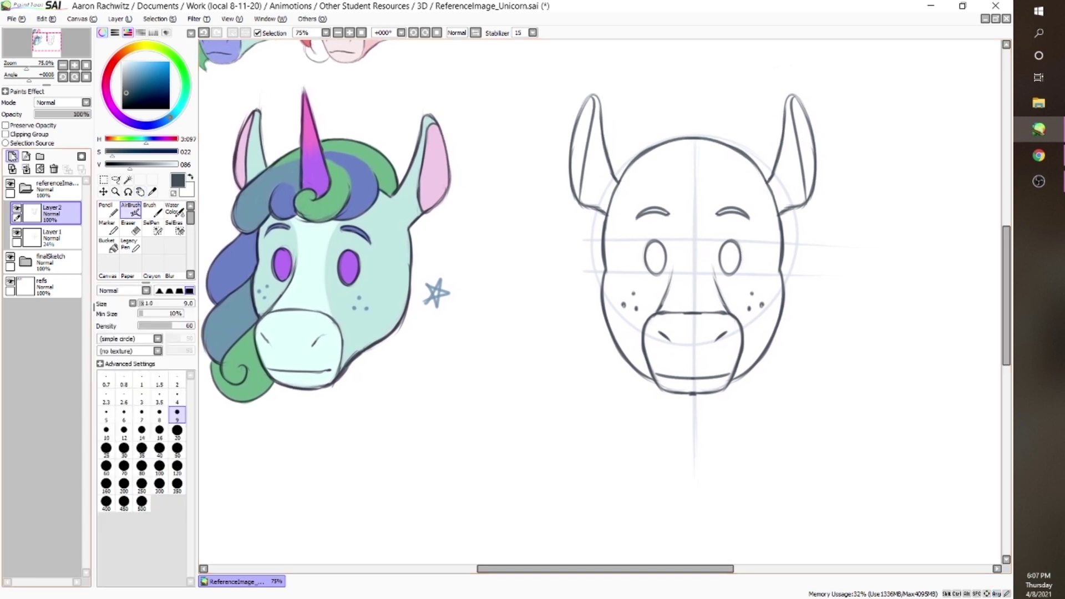
# - Remove the guide lines, fade the head sketch to 29% opacity and add a new layer above it
pyautogui.click(12, 156)
pyautogui.click(53, 237)
pyautogui.moveTo(84, 114); pyautogui.dragTo(51, 114)
pyautogui.hotkey('ctrl', 'e')
pyautogui.click(54, 169)
pyautogui.hotkey('ctrl', 'z')
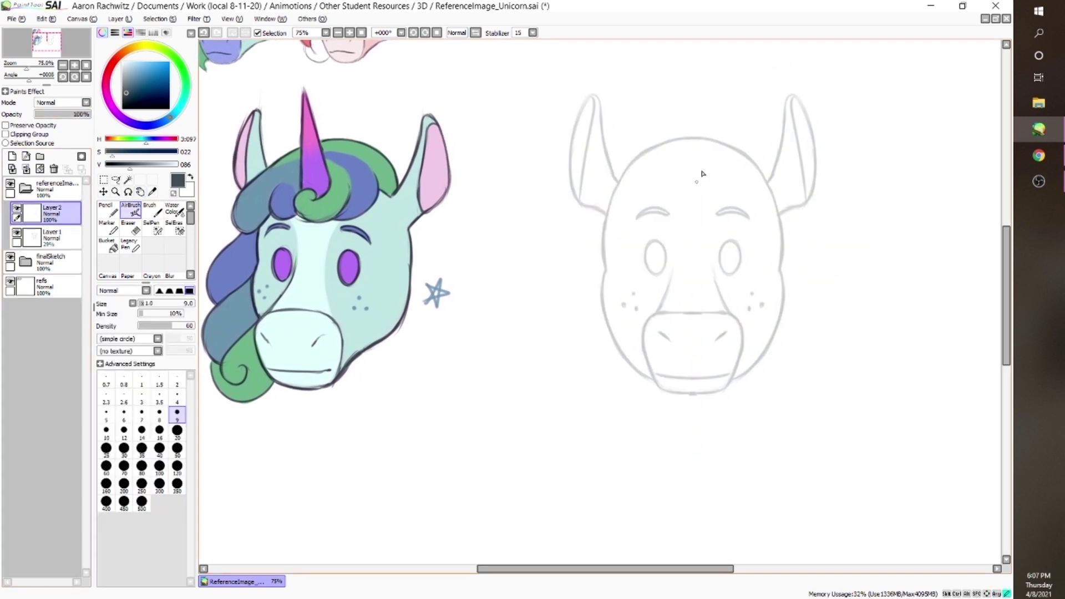
# - Draw one side of a tall, narrow horn with a rounded base on the forehead and clean it with the eraser
pyautogui.moveTo(702, 171); pyautogui.dragTo(703, 173)
pyautogui.press('e')
pyautogui.moveTo(690, 51)
pyautogui.mouseDown()
pyautogui.moveTo(676, 221)
pyautogui.moveTo(672, 180)
pyautogui.moveTo(686, 162)
pyautogui.moveTo(703, 177)
pyautogui.mouseUp()
pyautogui.press('b')
# - Duplicate the half horn, flip it horizontally, align and merge the halves, and touch up the horn's tip
pyautogui.moveTo(52, 213); pyautogui.dragTo(17, 156)
pyautogui.click(103, 191)
pyautogui.click(146, 410)
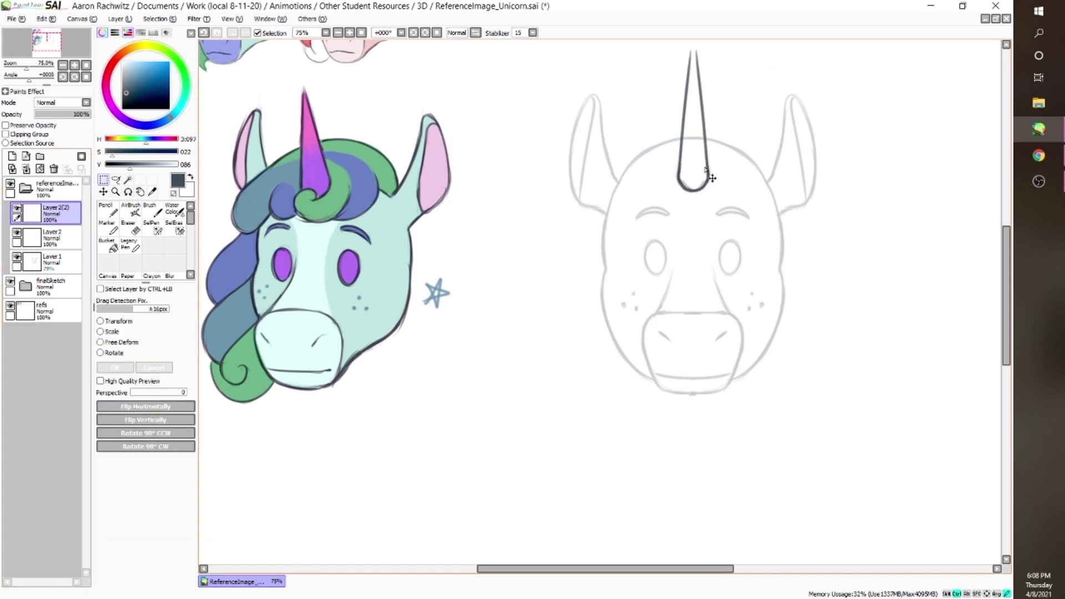
pyautogui.moveTo(709, 179)
pyautogui.mouseDown()
pyautogui.moveTo(720, 192)
pyautogui.moveTo(710, 182)
pyautogui.mouseUp()
pyautogui.hotkey('ctrl', 'e')
pyautogui.press('b')
pyautogui.moveTo(695, 58); pyautogui.dragTo(692, 90)
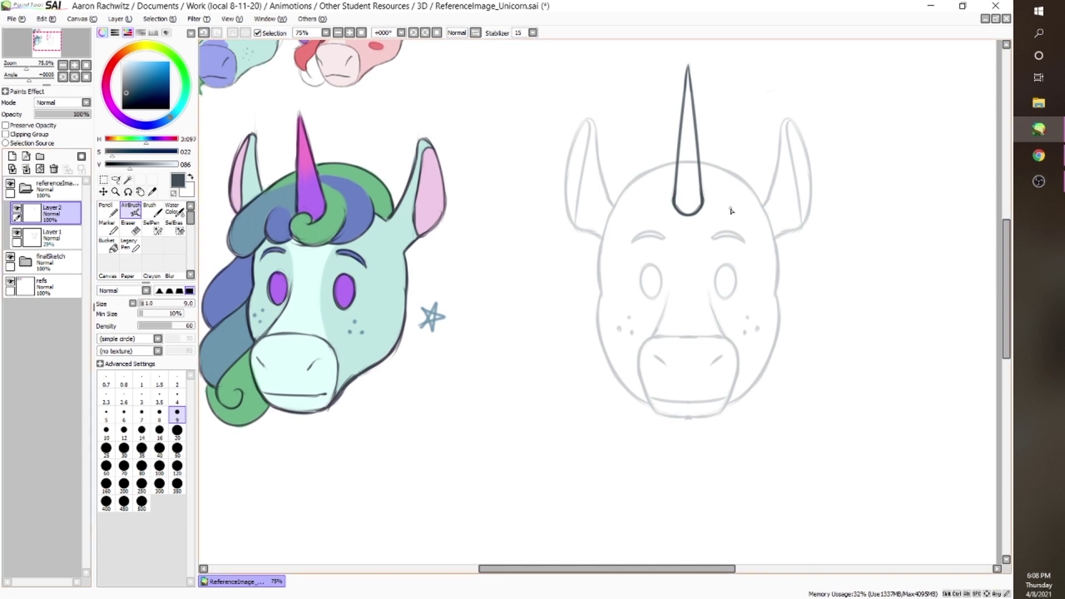
pyautogui.moveTo(83, 115); pyautogui.dragTo(56, 114)
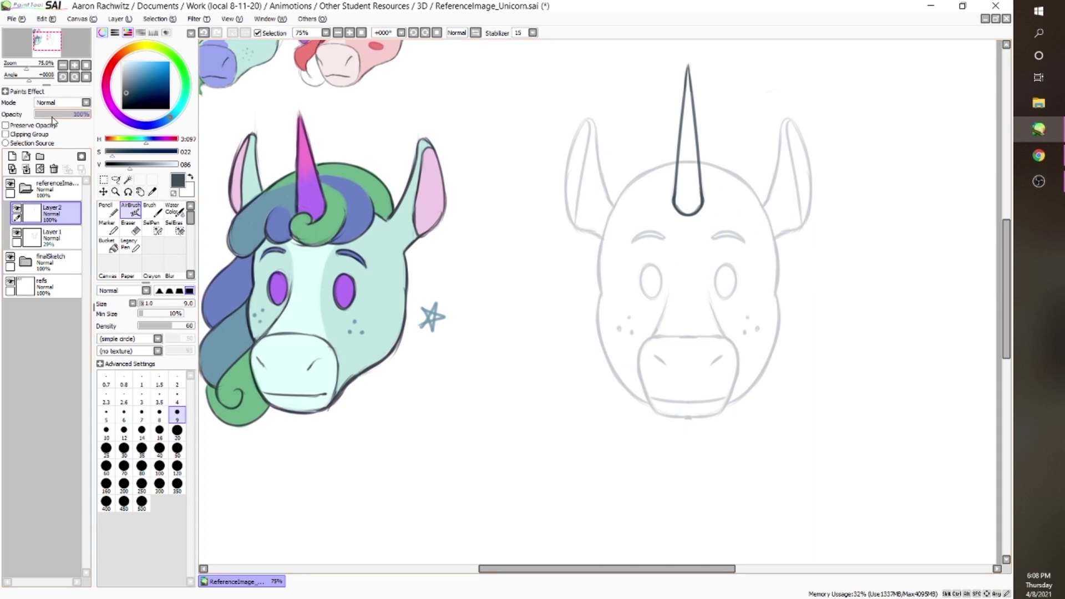
pyautogui.click(12, 156)
pyautogui.moveTo(805, 201); pyautogui.dragTo(829, 188)
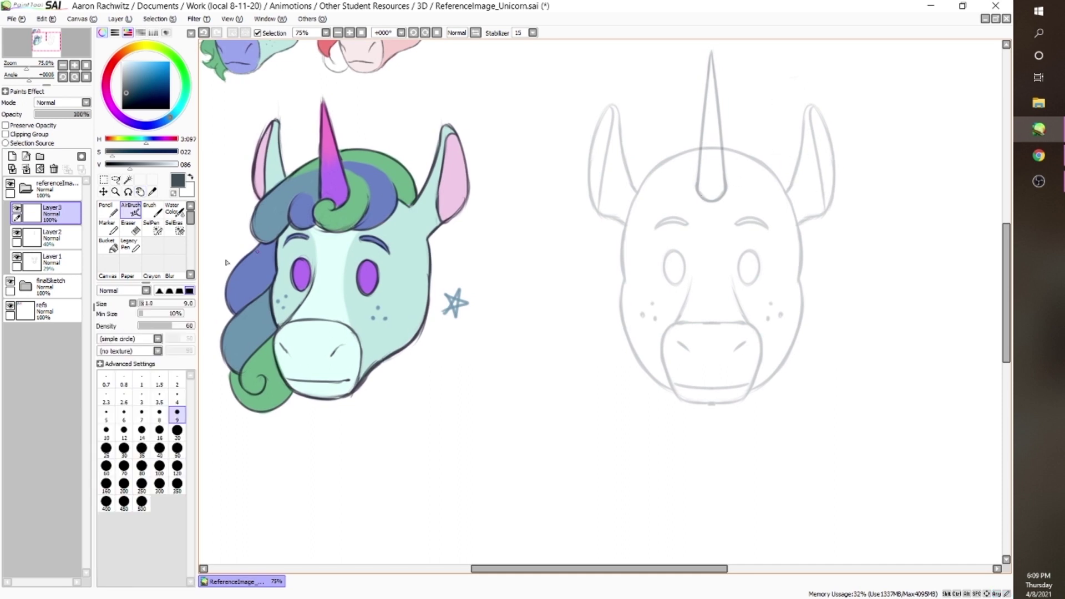
pyautogui.hotkey('ctrl', 'z')
pyautogui.hotkey('ctrl', 'z')
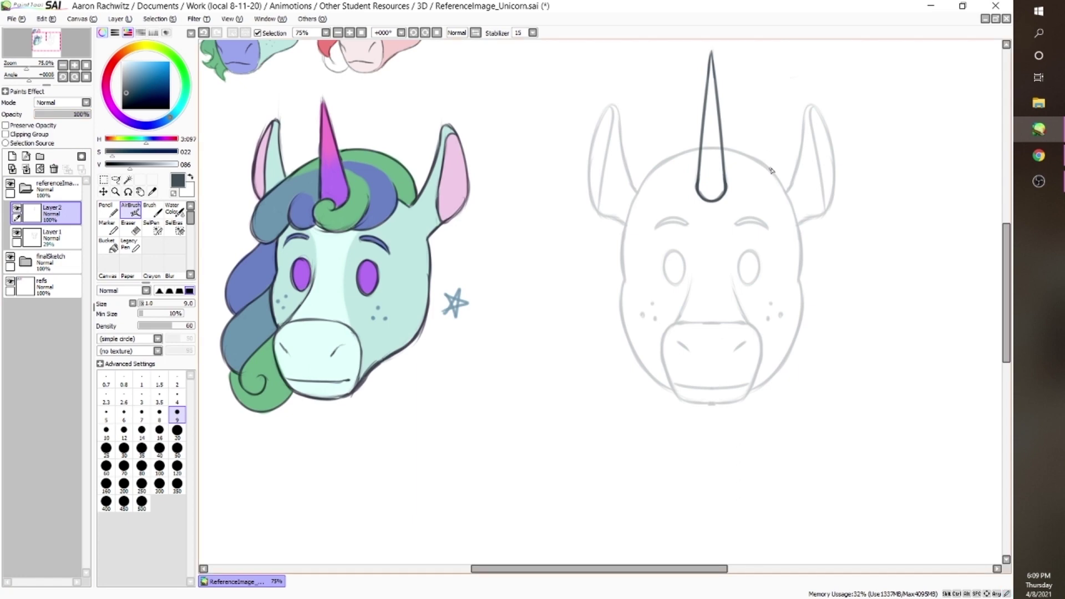
# - Transform the horn to shorten it slightly, raising its rounded base on the forehead
pyautogui.click(104, 179)
pyautogui.hotkey('ctrl', 't')
pyautogui.moveTo(714, 147); pyautogui.dragTo(716, 157)
pyautogui.click(124, 366)
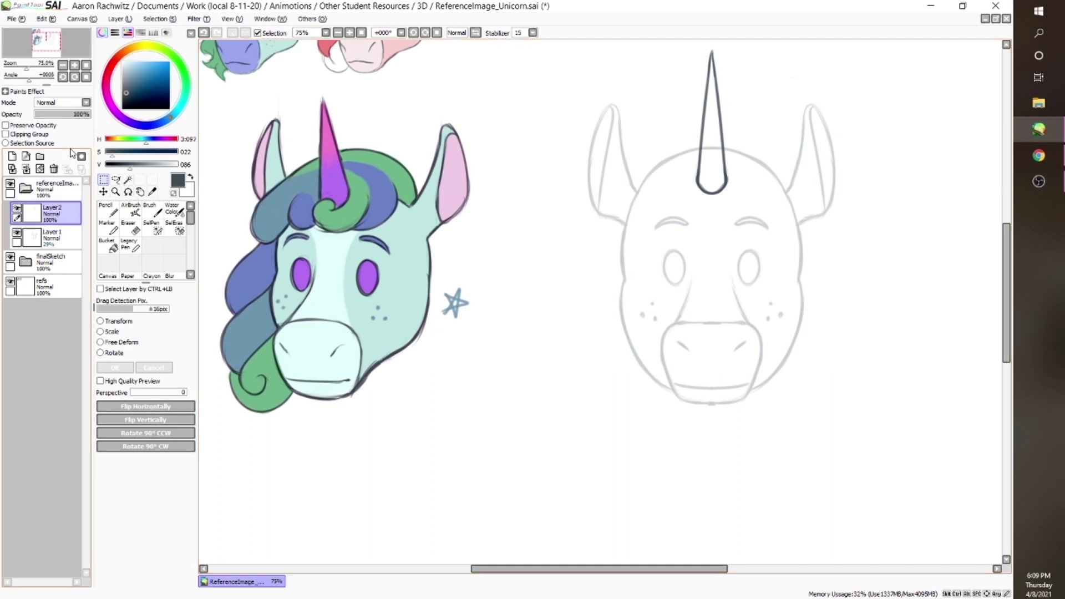
# - Fade the horn layer to 30% opacity, add a layer above it and choose the AirBrush
pyautogui.click(50, 114)
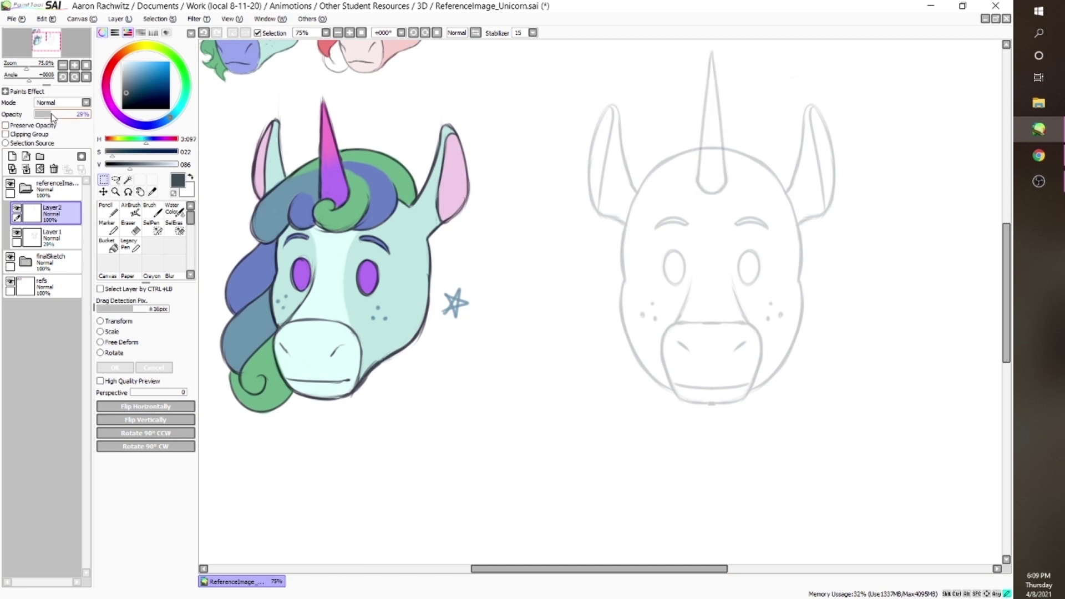
pyautogui.click(11, 157)
pyautogui.click(131, 210)
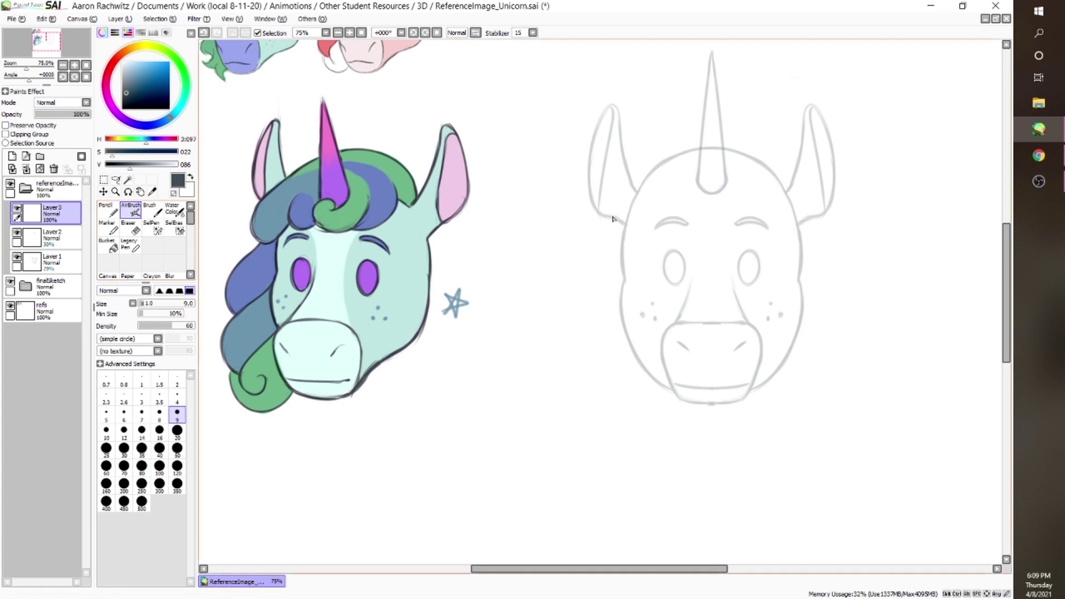
# - Draw a spiral curl around the horn's base with curved forelock strands on both sides of it
pyautogui.moveTo(716, 187); pyautogui.dragTo(752, 167)
pyautogui.moveTo(737, 208); pyautogui.dragTo(780, 157)
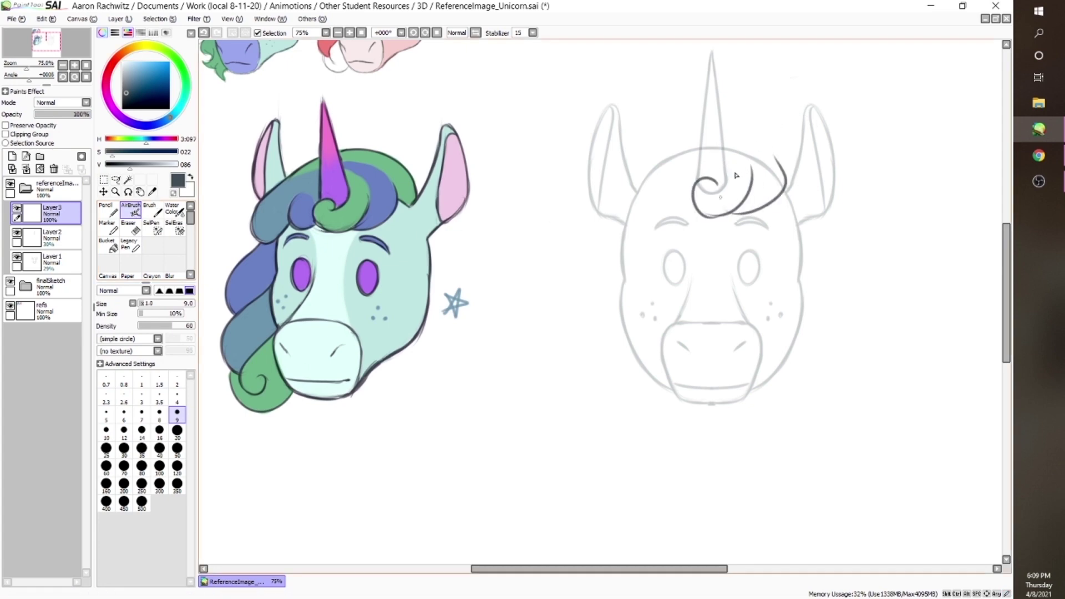
pyautogui.moveTo(676, 171); pyautogui.dragTo(690, 210)
# - Draw the mane's upper arc over the head from ear to ear and adjust its shape with Free Deform
pyautogui.moveTo(799, 152); pyautogui.dragTo(602, 192)
pyautogui.hotkey('ctrl', 'z')
pyautogui.press('a')
pyautogui.moveTo(602, 206)
pyautogui.mouseDown()
pyautogui.moveTo(769, 127)
pyautogui.moveTo(798, 158)
pyautogui.mouseUp()
pyautogui.hotkey('ctrl', 't')
pyautogui.moveTo(737, 181); pyautogui.dragTo(738, 193)
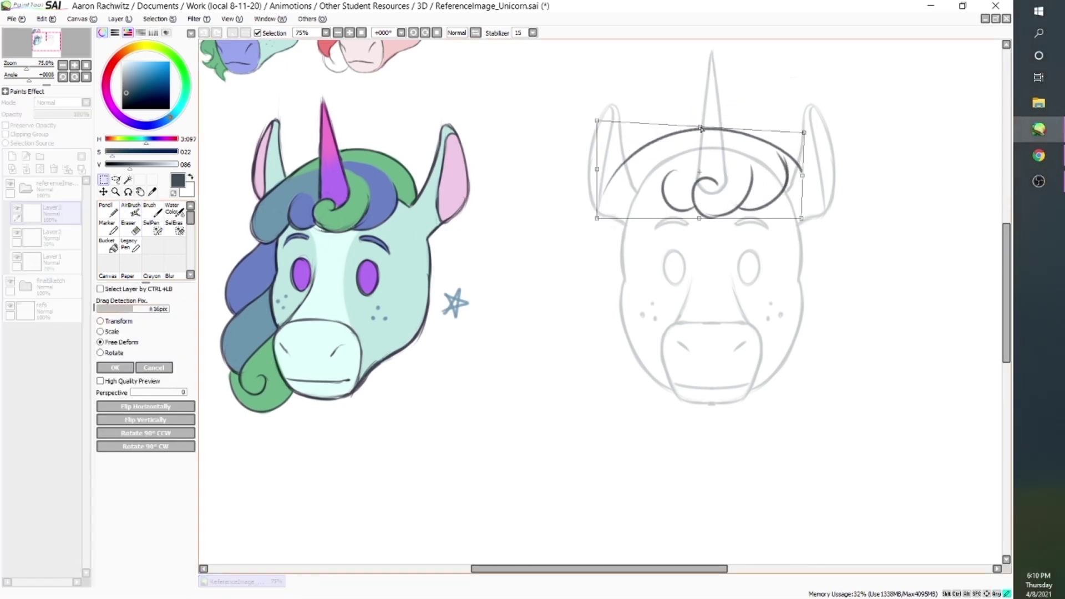
pyautogui.press('Return')
pyautogui.hotkey('ctrl', 'd')
# - Draw the rounded forelock strand in front of the left ear and erase the arc's stray ends at both ears
pyautogui.moveTo(626, 176)
pyautogui.mouseDown()
pyautogui.moveTo(668, 158)
pyautogui.moveTo(647, 219)
pyautogui.moveTo(618, 219)
pyautogui.mouseUp()
pyautogui.hotkey('ctrl', 'z')
pyautogui.press('e')
pyautogui.moveTo(604, 208); pyautogui.dragTo(612, 189)
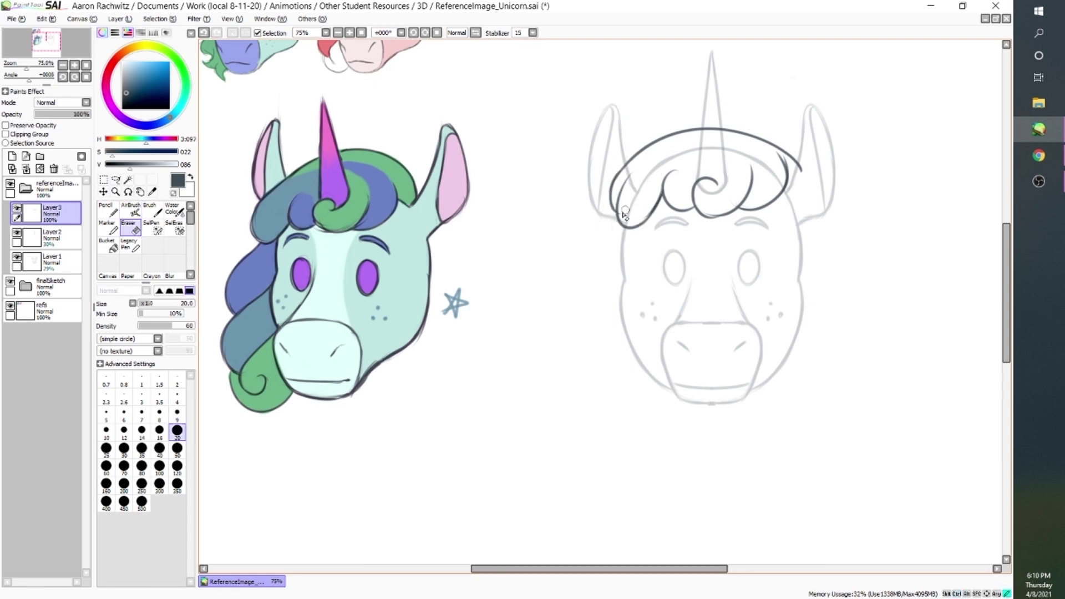
pyautogui.moveTo(800, 171); pyautogui.dragTo(787, 156)
# - Draw the mane hanging down the left side in stacked locks ending in a spiral, plus a strand behind the right ear
pyautogui.press('b')
pyautogui.moveTo(613, 216); pyautogui.dragTo(581, 320)
pyautogui.moveTo(624, 274); pyautogui.dragTo(589, 385)
pyautogui.moveTo(633, 340)
pyautogui.mouseDown()
pyautogui.moveTo(621, 400)
pyautogui.moveTo(670, 390)
pyautogui.moveTo(616, 420)
pyautogui.moveTo(621, 399)
pyautogui.mouseUp()
pyautogui.press('e')
pyautogui.press('b')
pyautogui.moveTo(590, 386); pyautogui.dragTo(610, 444)
pyautogui.moveTo(807, 181); pyautogui.dragTo(793, 266)
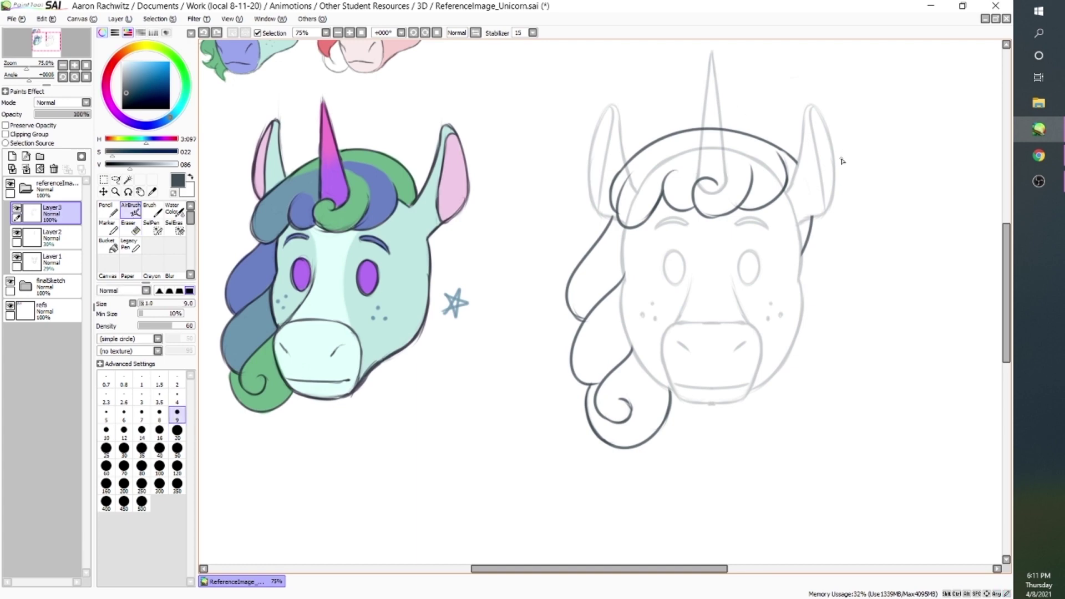
# - Refine the spiral curl at the horn's base and clean up the horn lines behind it
pyautogui.moveTo(701, 194)
pyautogui.mouseDown()
pyautogui.moveTo(733, 171)
pyautogui.moveTo(727, 162)
pyautogui.moveTo(734, 175)
pyautogui.moveTo(717, 190)
pyautogui.mouseUp()
pyautogui.hotkey('ctrl', 'z')
pyautogui.hotkey('ctrl', 'z')
pyautogui.press('e')
pyautogui.click(63, 228)
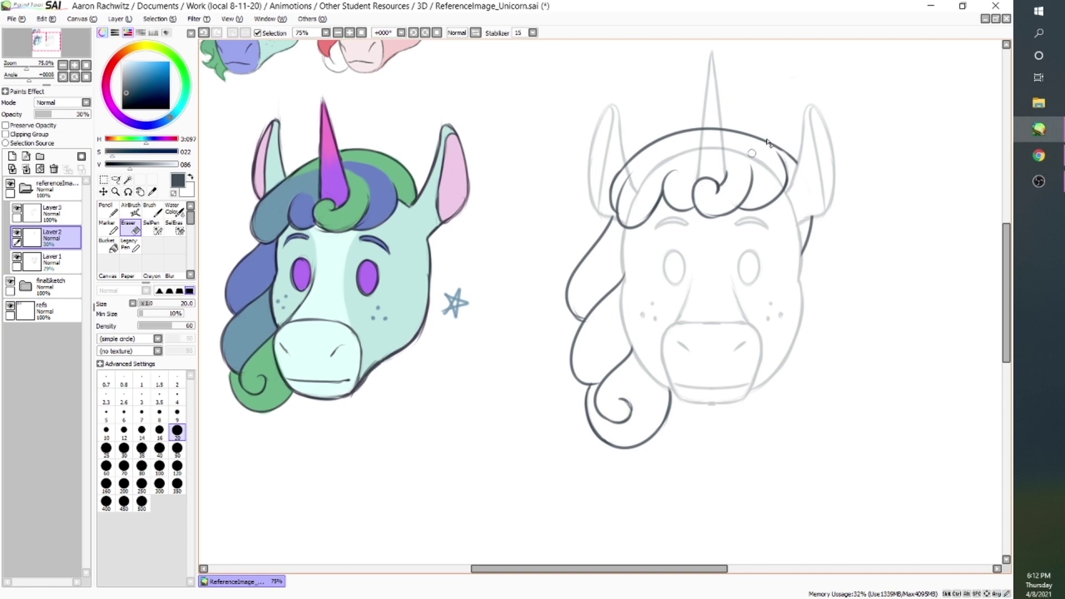
# - Erase the head outline hidden beneath the forelock and the part of the mane arc that crosses the horn
pyautogui.click(64, 261)
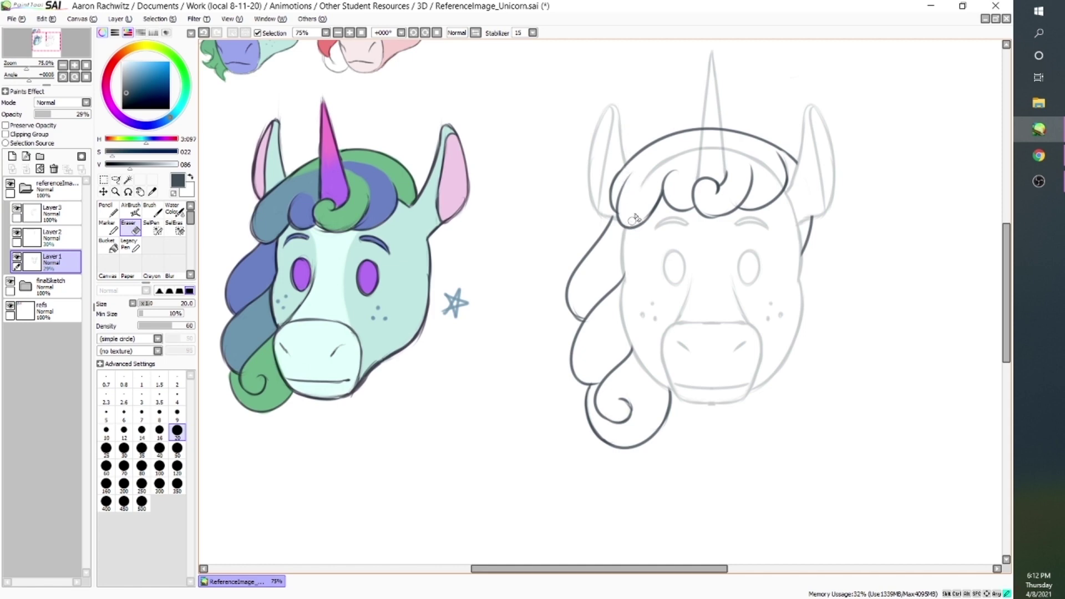
pyautogui.moveTo(632, 222)
pyautogui.mouseDown()
pyautogui.moveTo(725, 142)
pyautogui.moveTo(783, 166)
pyautogui.mouseUp()
pyautogui.click(55, 213)
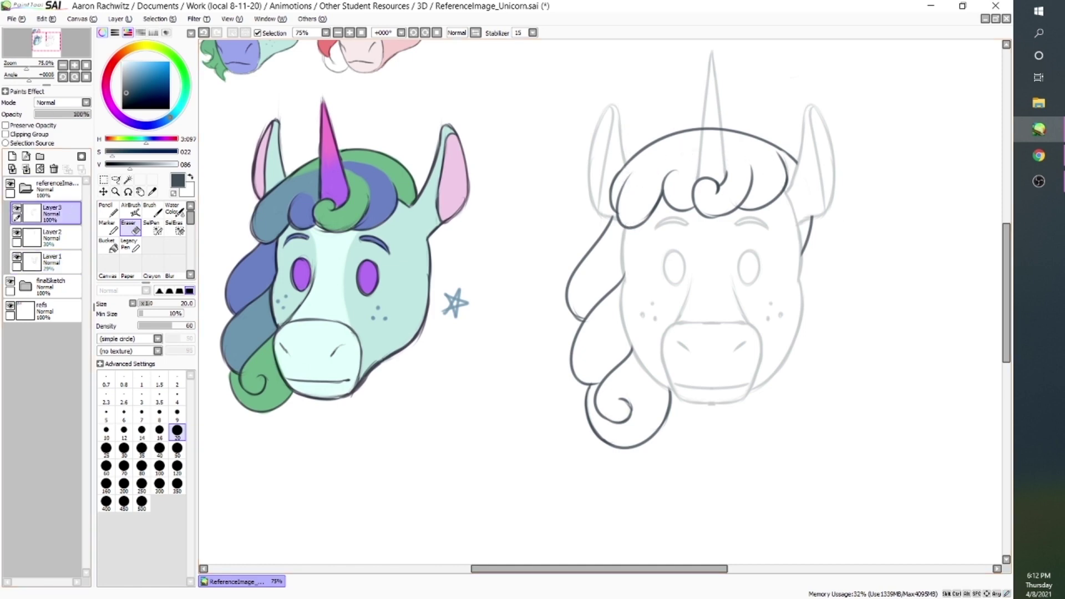
pyautogui.moveTo(707, 130); pyautogui.dragTo(716, 148)
pyautogui.press('b')
# - Restore the horn layer and the head layer to full opacity
pyautogui.click(54, 240)
pyautogui.moveTo(67, 114); pyautogui.dragTo(111, 114)
pyautogui.click(54, 261)
pyautogui.moveTo(66, 113); pyautogui.dragTo(122, 131)
# - Erase the stray overlapping marks at the middle of the chin
pyautogui.press('e')
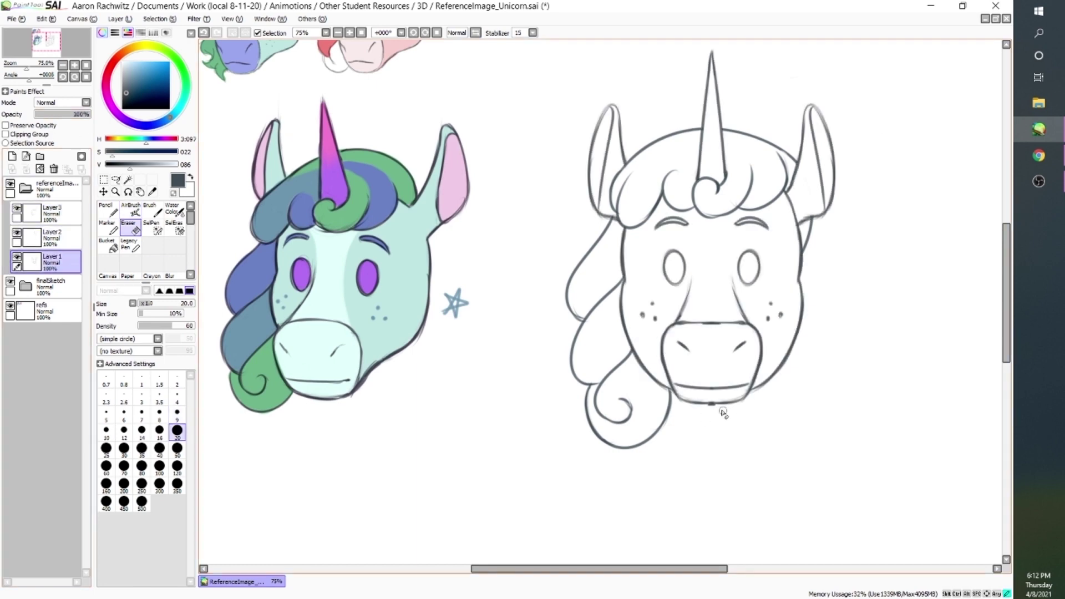
pyautogui.moveTo(722, 409); pyautogui.dragTo(708, 404)
pyautogui.press('b')
# - Merge the mane, horn and head layers into a single line-art layer inside the referenceImage set
pyautogui.click(54, 213)
pyautogui.hotkey('ctrl', 'e')
pyautogui.hotkey('ctrl', 'e')
pyautogui.scroll(-3, 904, 198)
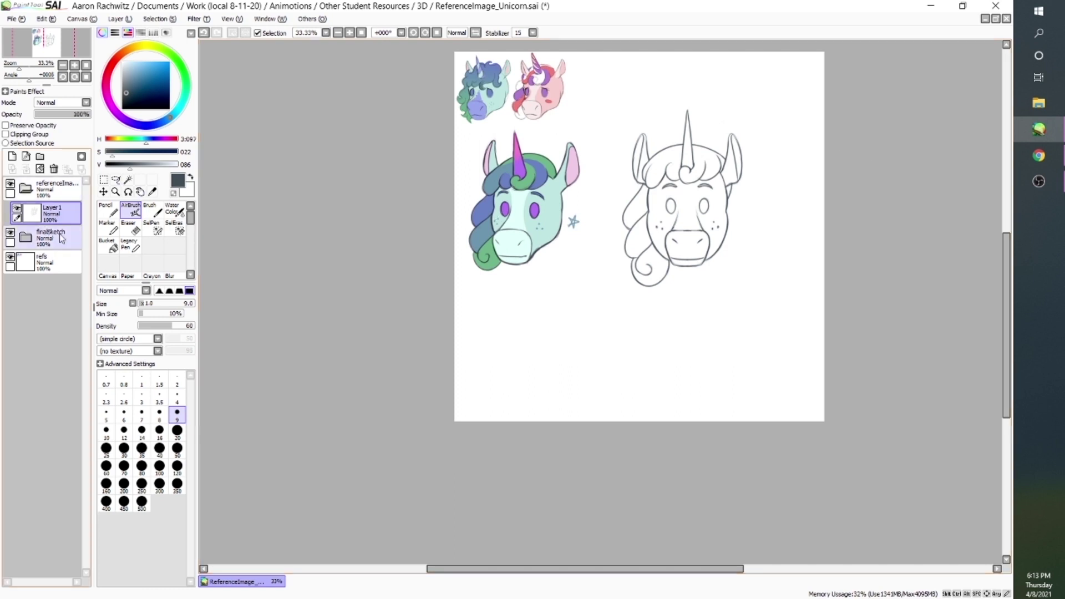
# - Rename the merged line-art layer to "front" and hide the finalSketch folder and the refs layer
pyautogui.doubleClick(53, 214)
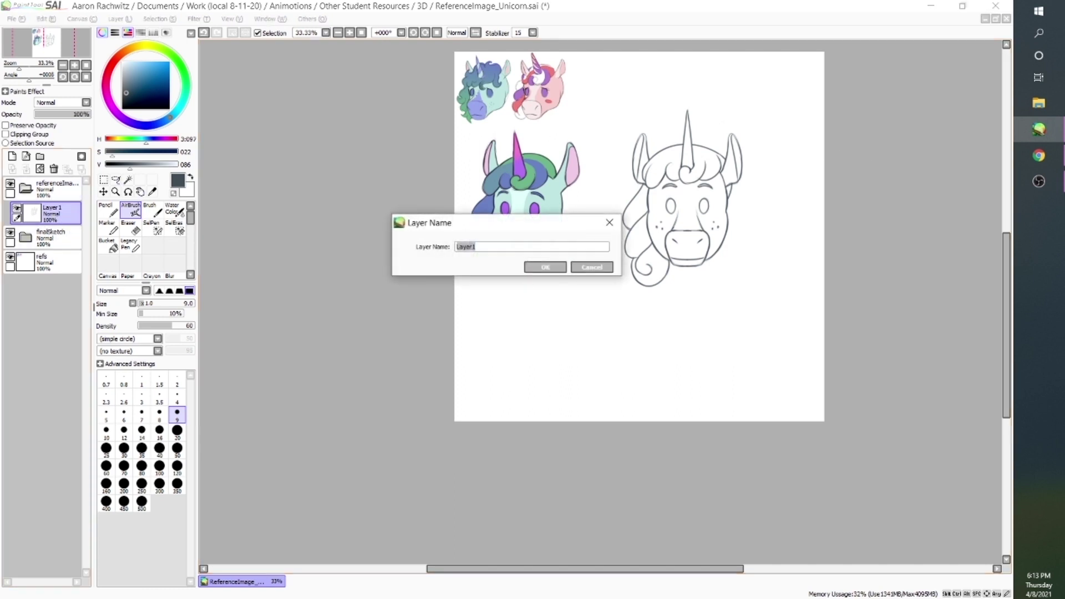
pyautogui.write('front')
pyautogui.press('Return')
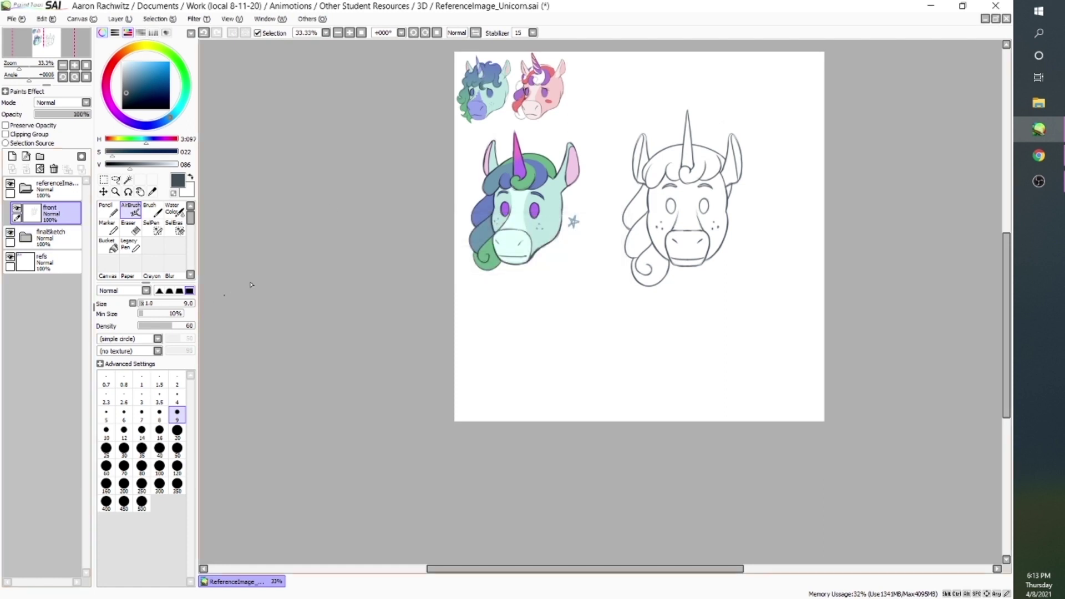
pyautogui.click(10, 231)
pyautogui.click(10, 258)
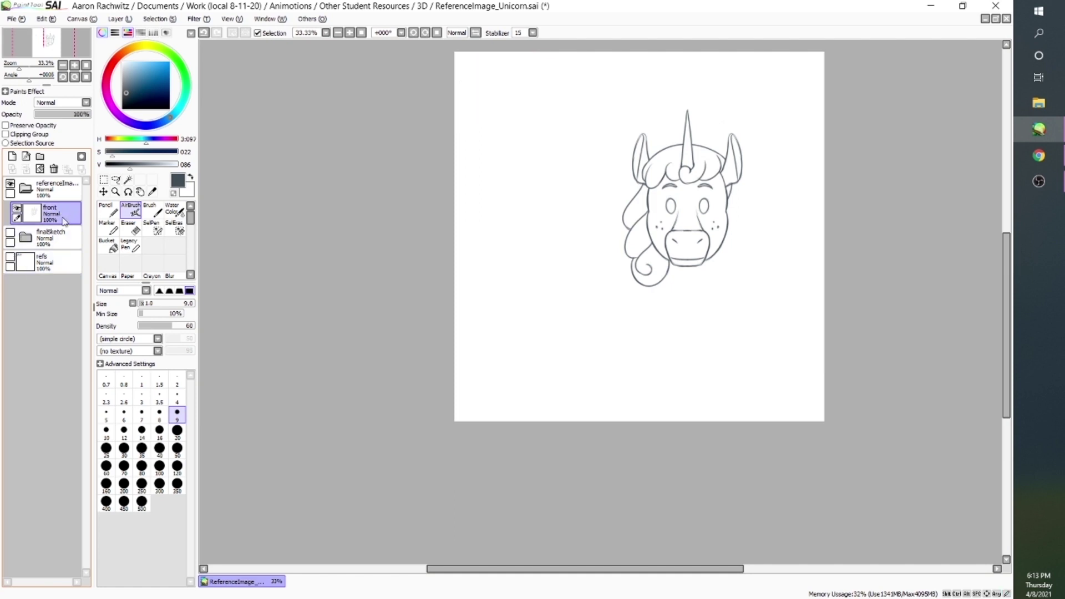
# - Move the unicorn head drawing over to the left side of the canvas, slightly lower than before
pyautogui.moveTo(697, 249); pyautogui.dragTo(565, 285)
pyautogui.keyDown('ctrl'); pyautogui.click(567, 272); pyautogui.keyUp('ctrl')
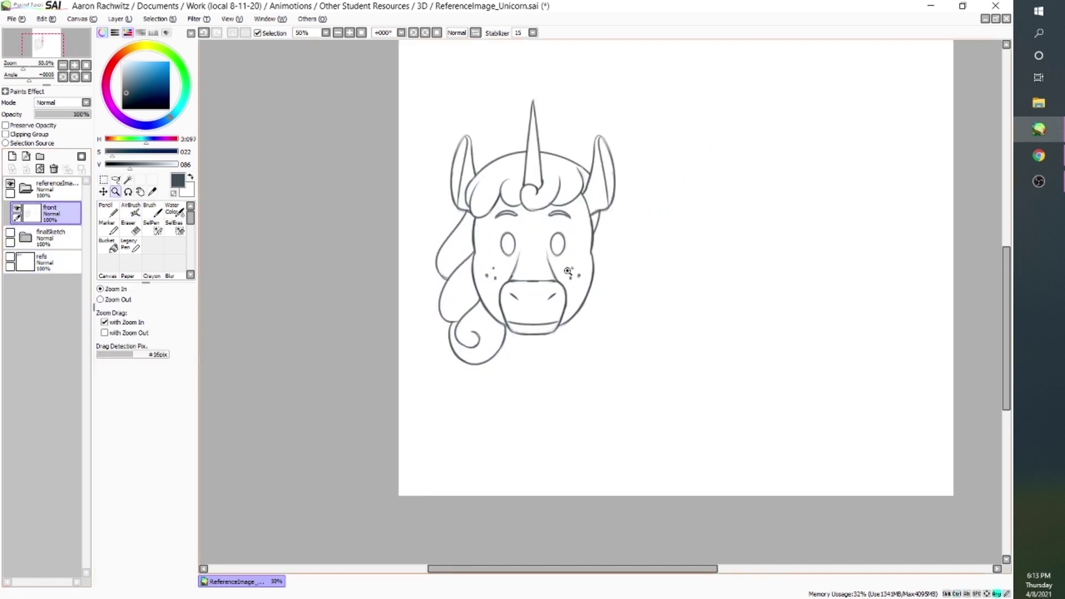
pyautogui.keyDown('ctrl'); pyautogui.click(566, 273); pyautogui.keyUp('ctrl')
pyautogui.press('space')
pyautogui.moveTo(659, 242); pyautogui.dragTo(635, 297)
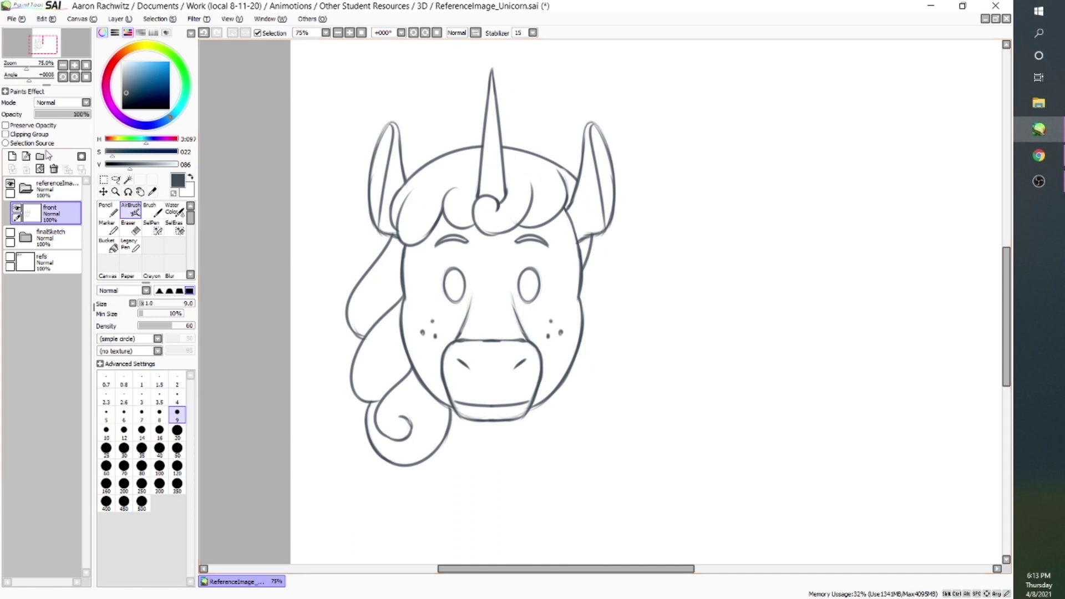
# - Add a blank layer and a linework layer, then draw a black horizontal straight line across the canvas just above the horn tip
pyautogui.click(12, 157)
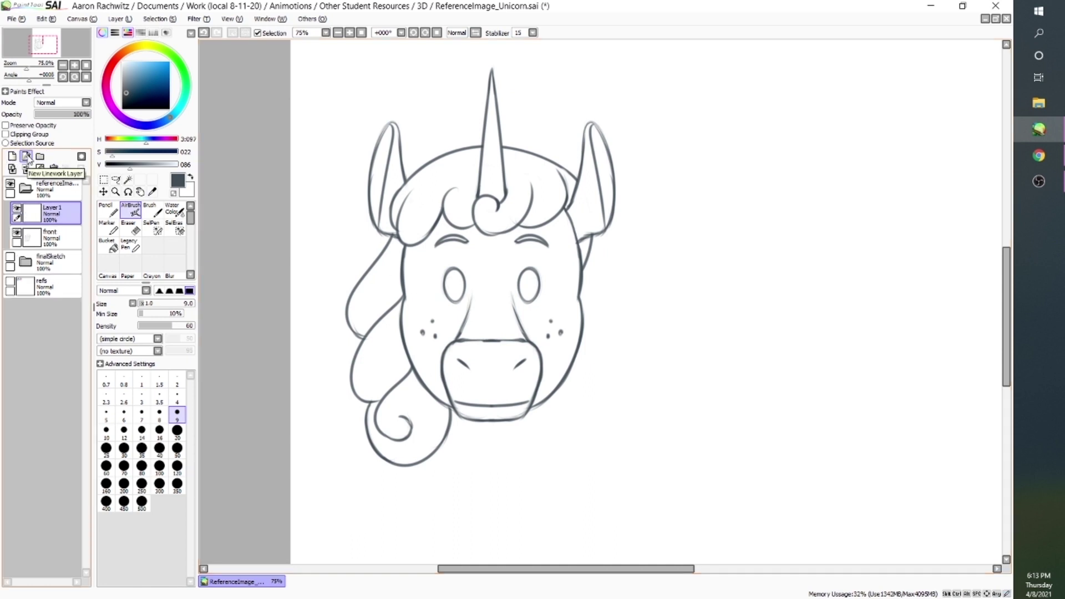
pyautogui.click(26, 157)
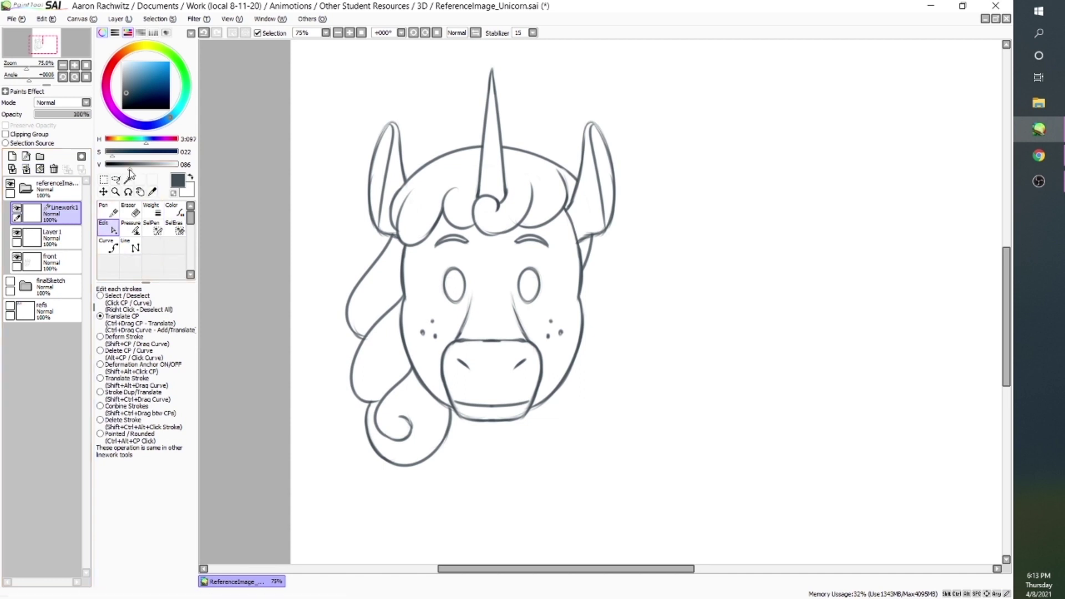
pyautogui.click(108, 164)
pyautogui.click(107, 151)
pyautogui.click(130, 247)
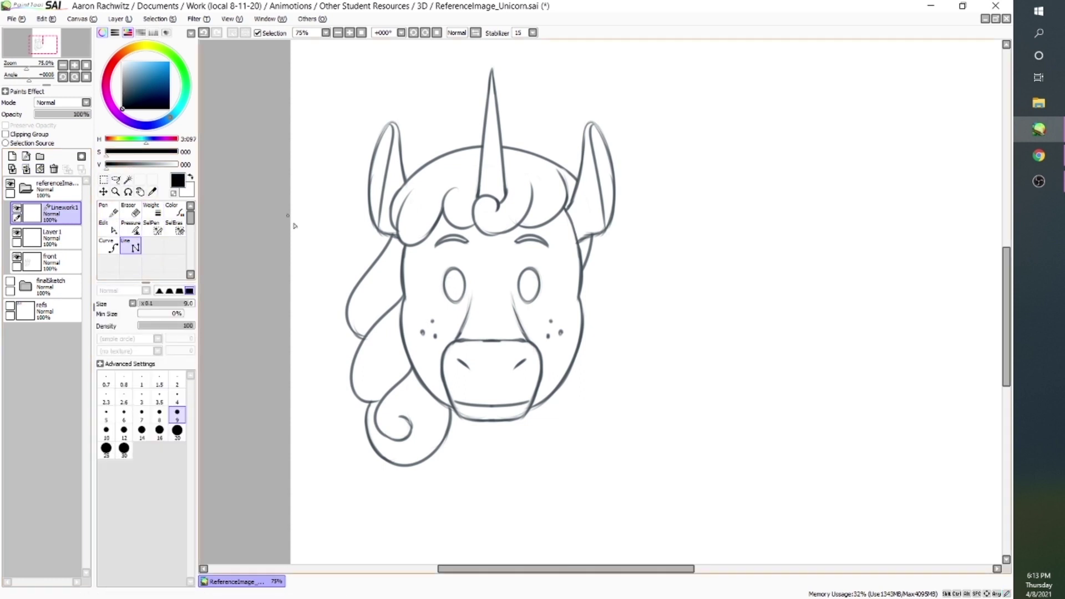
pyautogui.click(346, 32)
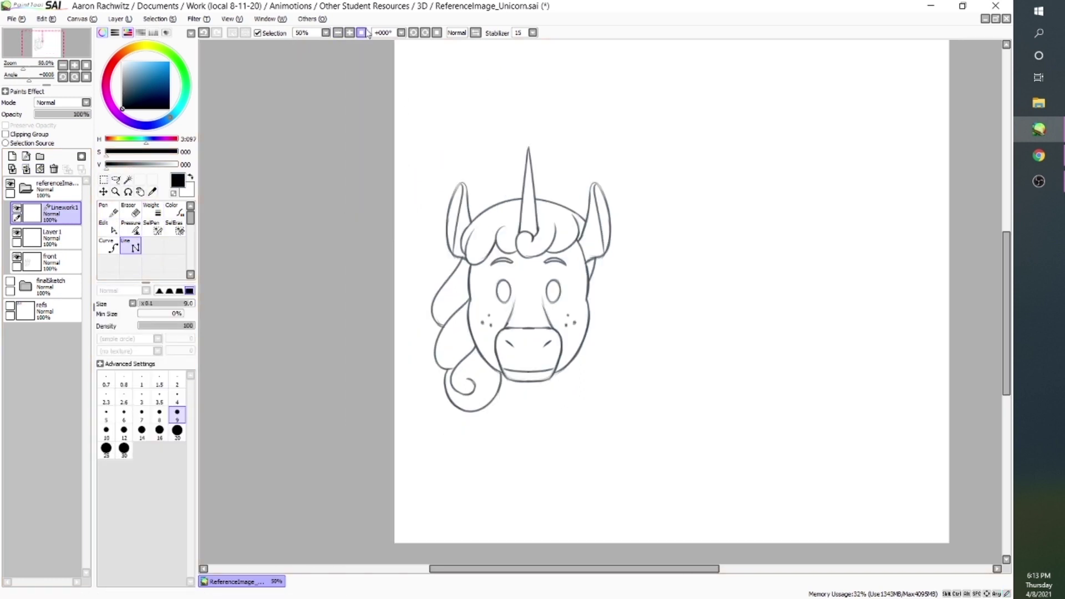
pyautogui.click(417, 142)
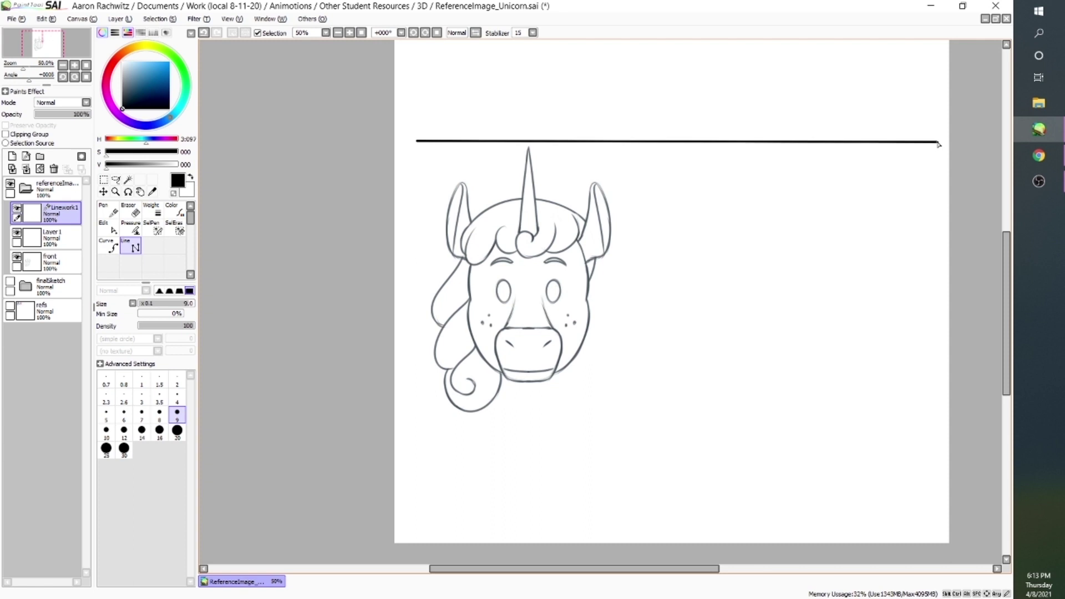
pyautogui.click(940, 143)
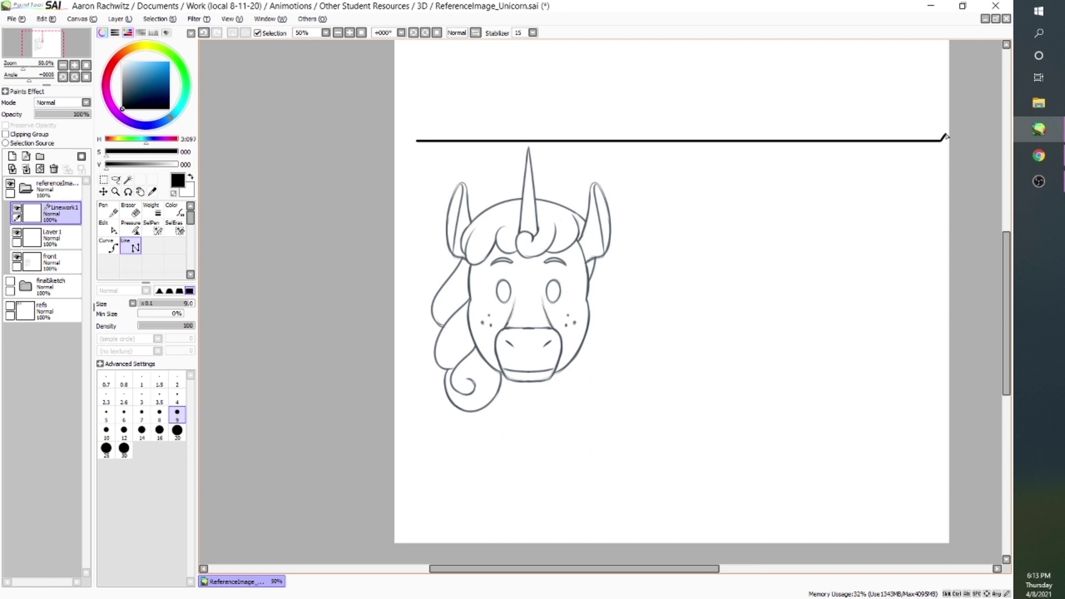
# - Merge the linework layer into the blank layer beneath it and lower the guide line to touch the horn tip
pyautogui.click(113, 228)
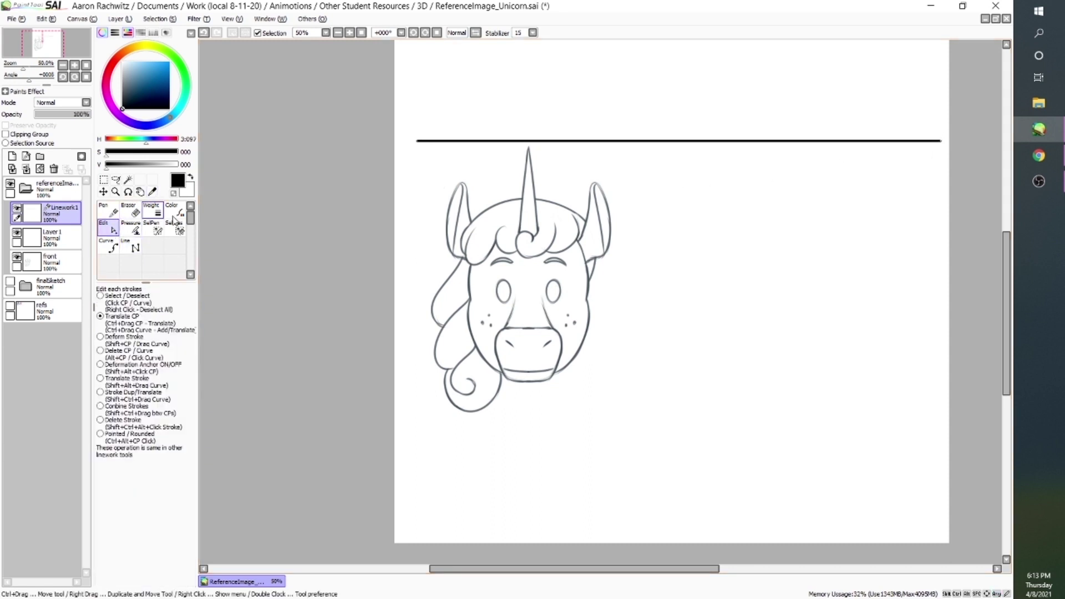
pyautogui.click(894, 141)
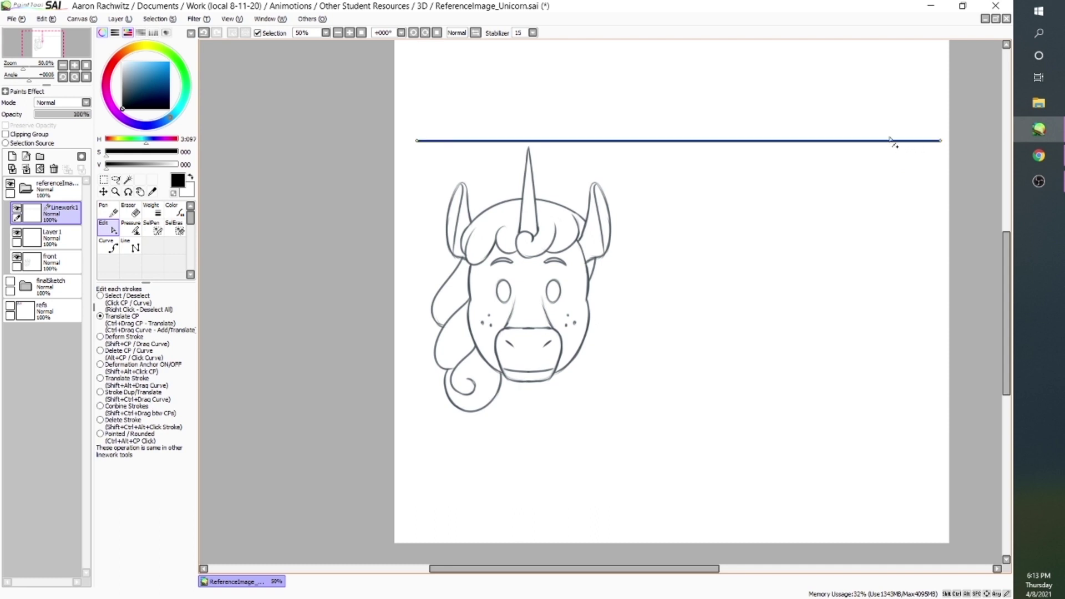
pyautogui.scroll(1, 884, 142)
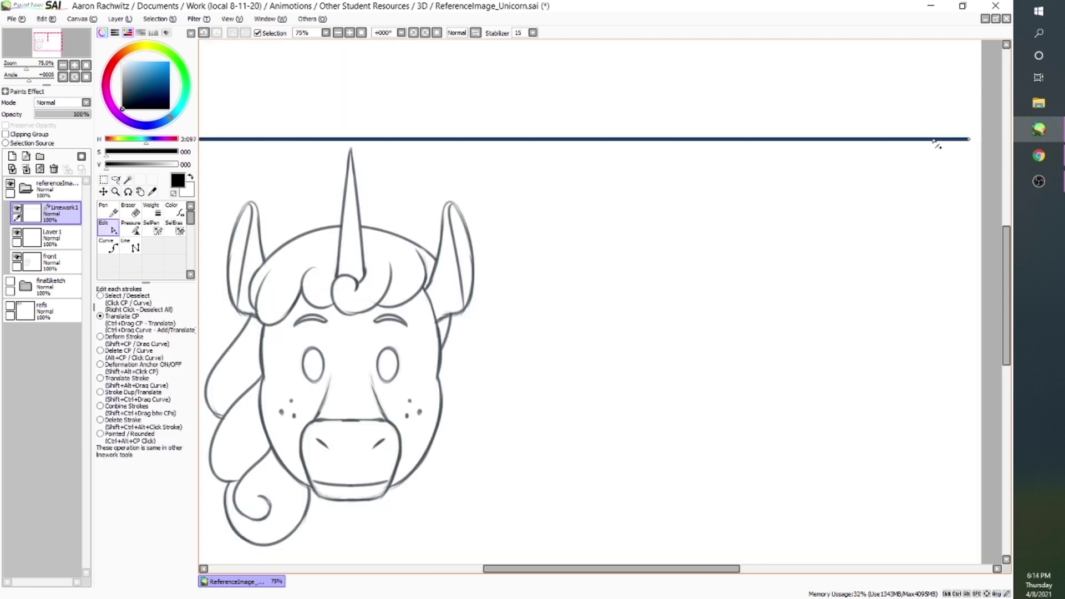
pyautogui.hscroll(-2, 605, 141)
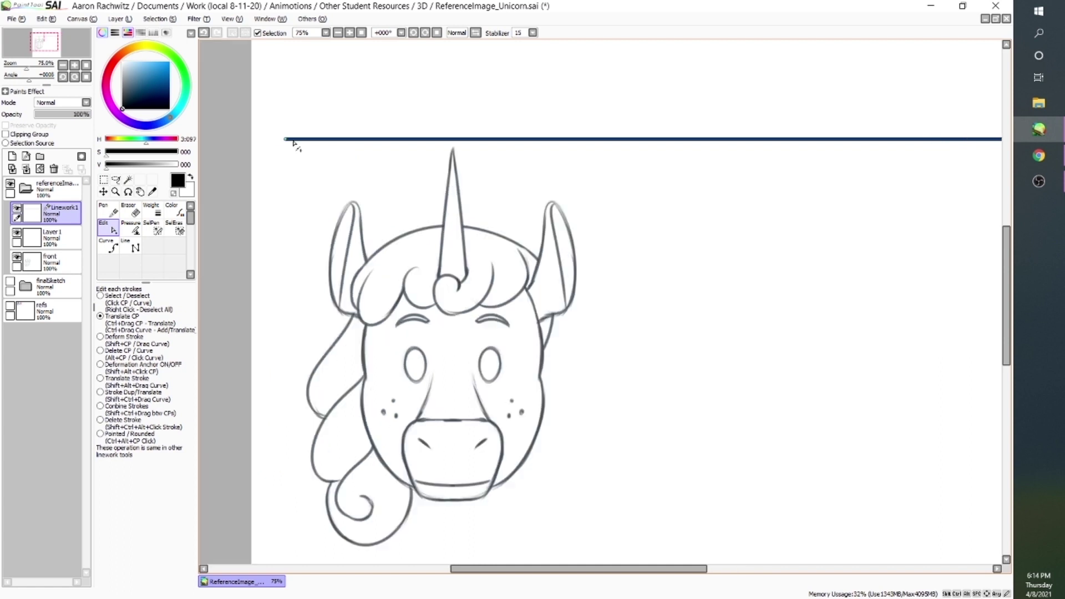
pyautogui.click(26, 169)
pyautogui.press('pagedown')
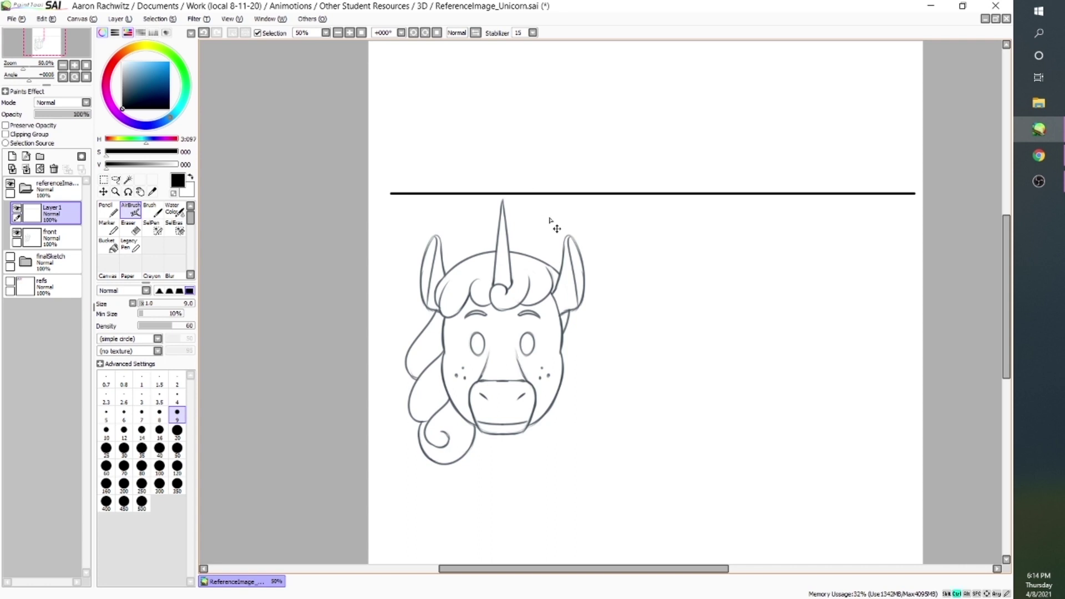
pyautogui.moveTo(555, 226); pyautogui.dragTo(554, 231)
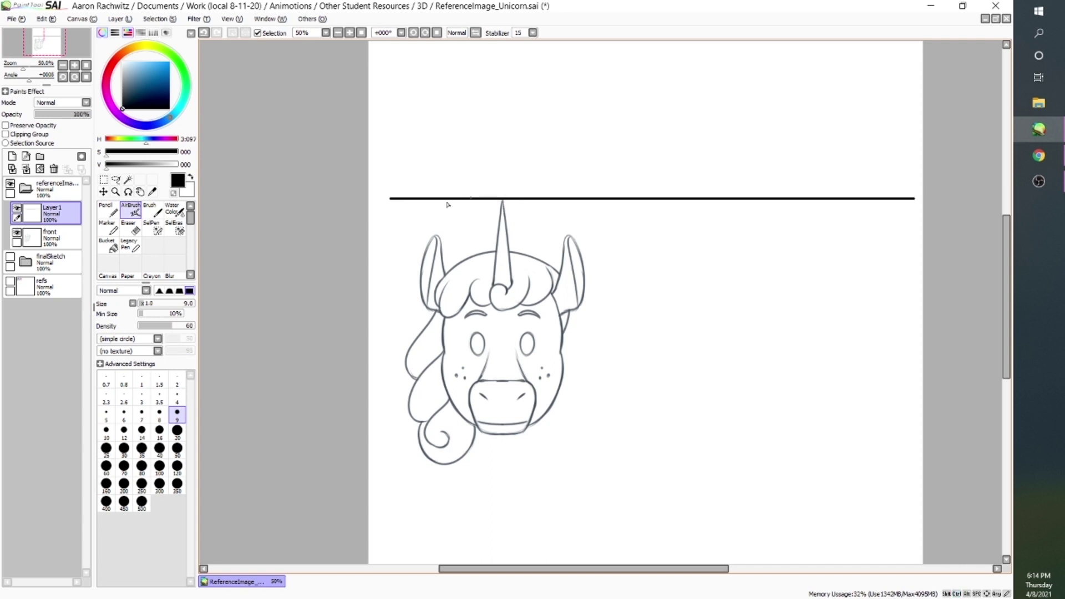
# - Duplicate the guide line layer twice, placing one copy at the ear tips and one at the top of the head
pyautogui.moveTo(54, 214); pyautogui.dragTo(12, 156)
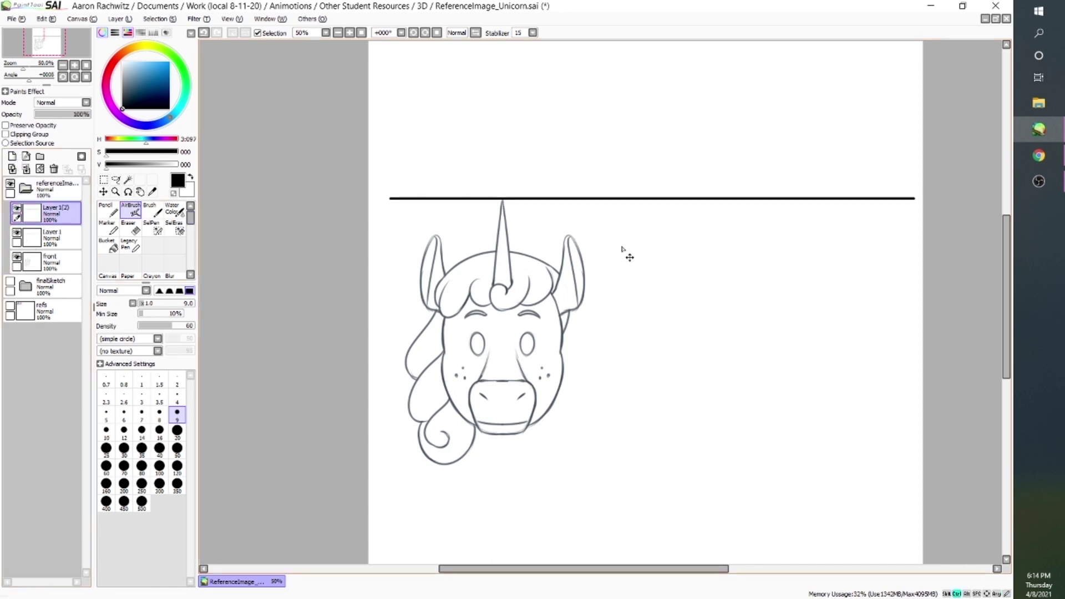
pyautogui.moveTo(622, 248); pyautogui.dragTo(627, 274)
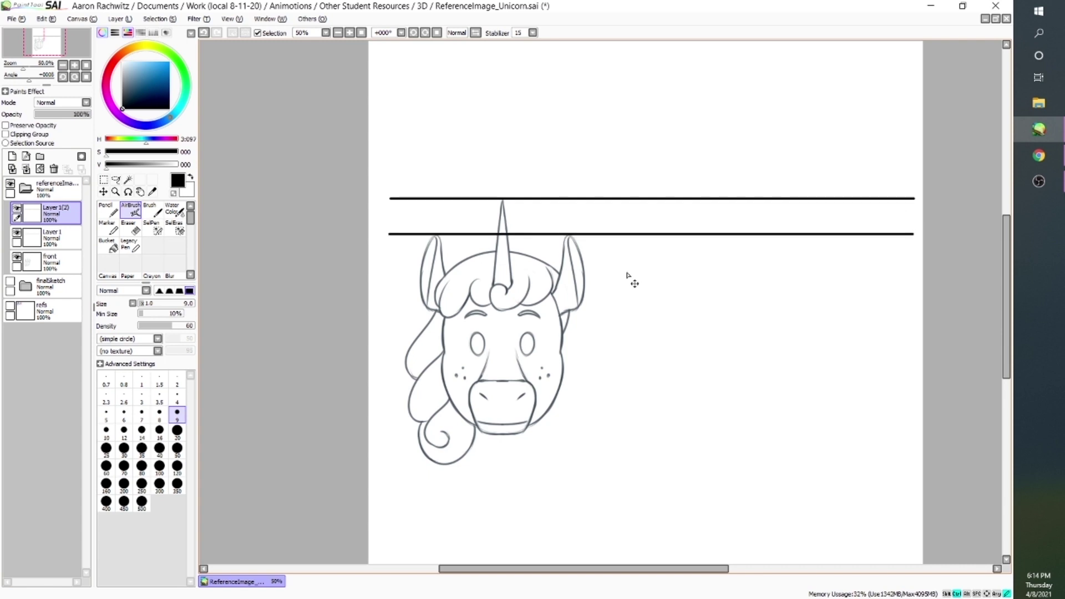
pyautogui.moveTo(45, 213); pyautogui.dragTo(12, 157)
pyautogui.moveTo(630, 272); pyautogui.dragTo(634, 292)
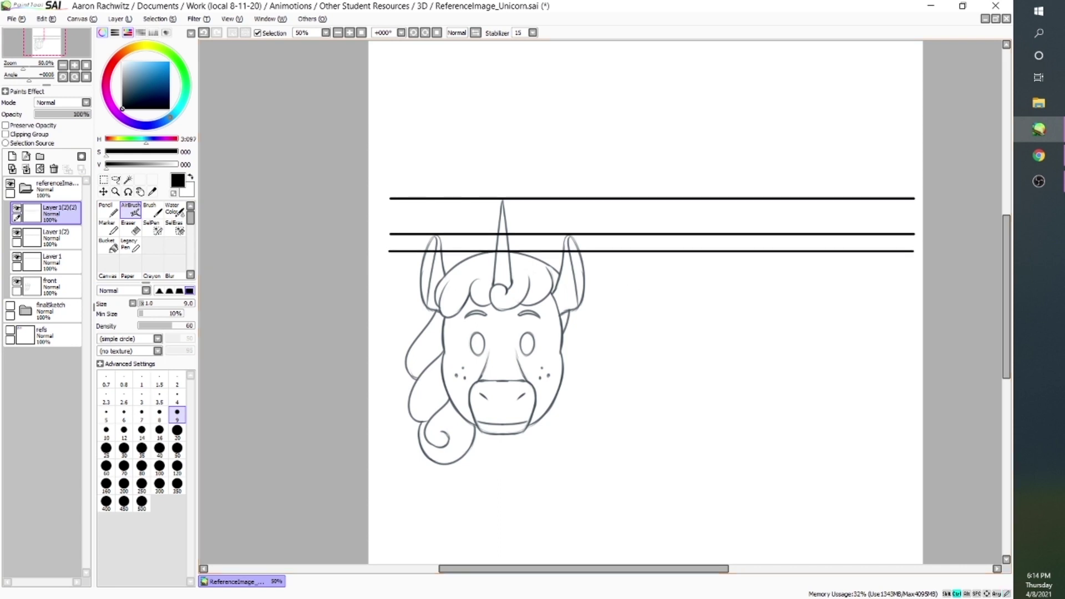
# - Add two more copies of the guide line, one at the base of the horn and one at the base of the ears
pyautogui.moveTo(44, 213); pyautogui.dragTo(13, 159)
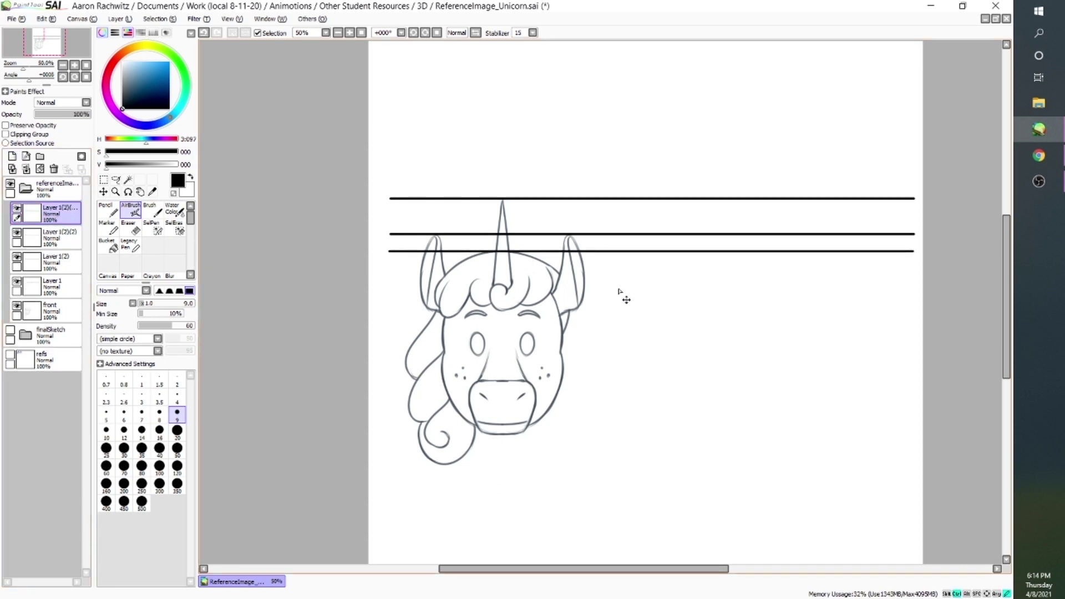
pyautogui.moveTo(617, 288); pyautogui.dragTo(619, 310)
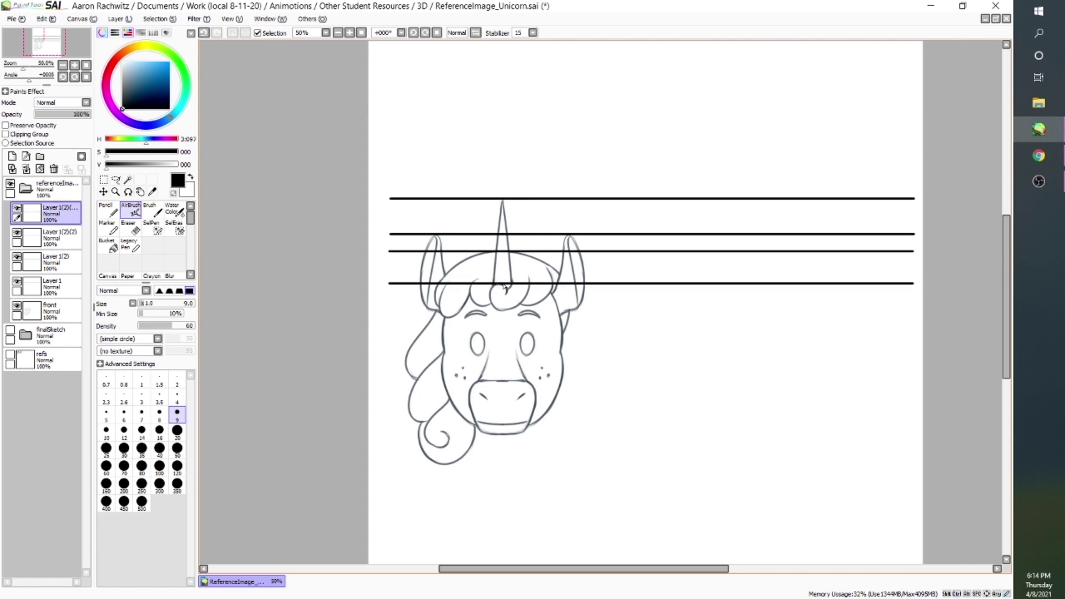
pyautogui.moveTo(46, 214); pyautogui.dragTo(12, 156)
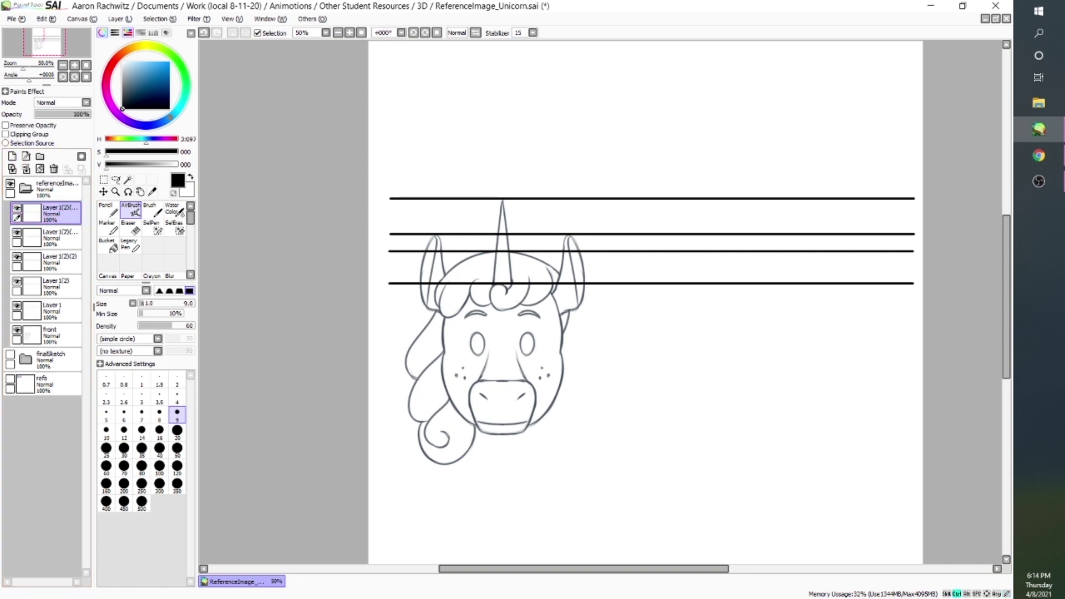
pyautogui.moveTo(611, 317); pyautogui.dragTo(615, 345)
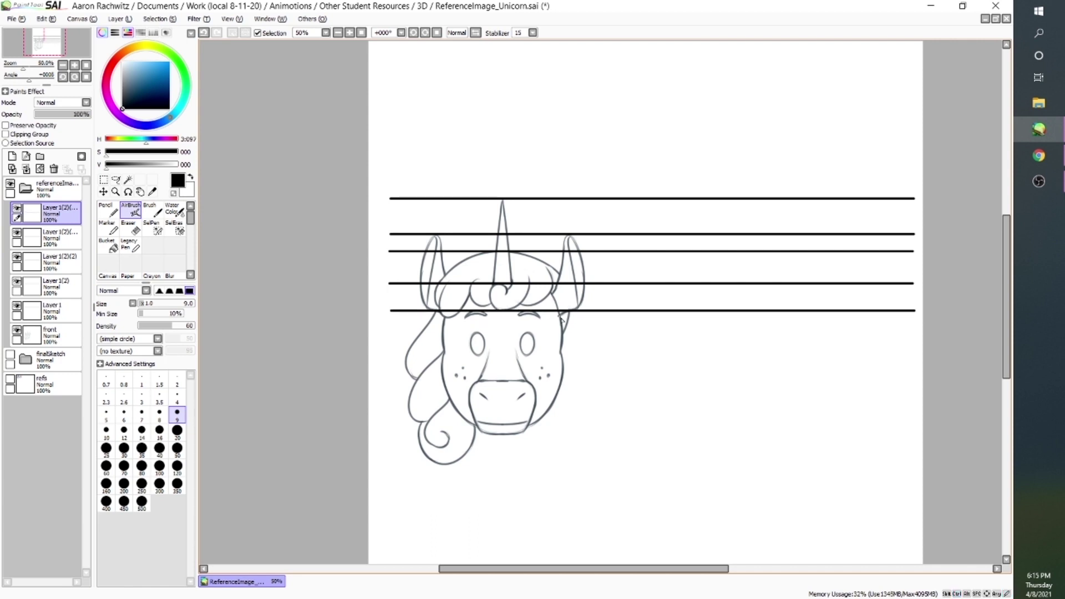
# - Add two more guide line copies, one just beneath the eyebrows and one at the top of the eyes
pyautogui.moveTo(60, 214); pyautogui.dragTo(13, 157)
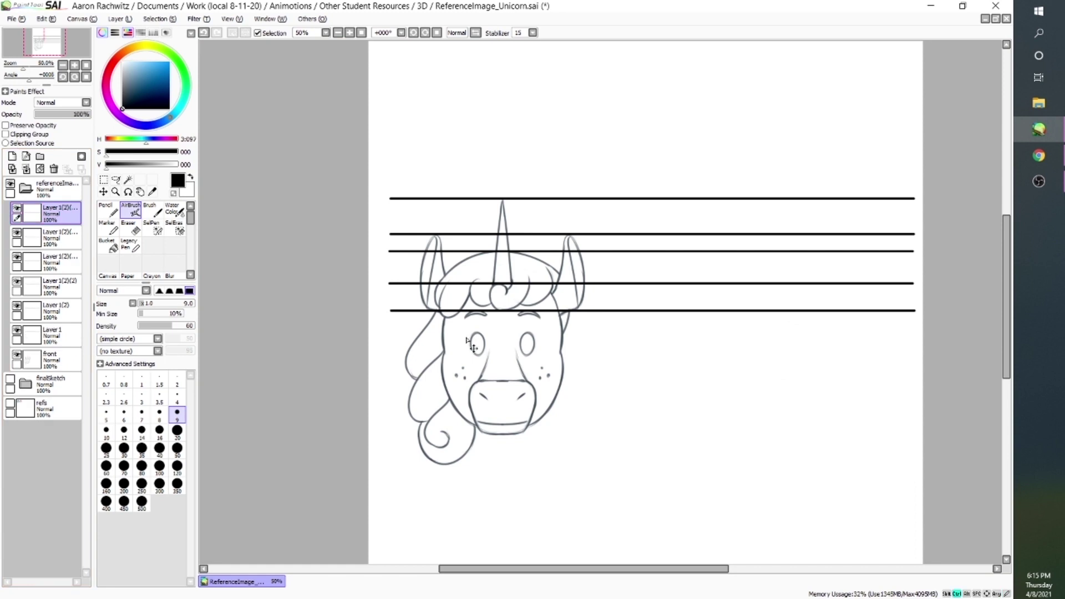
pyautogui.moveTo(573, 340); pyautogui.dragTo(572, 350)
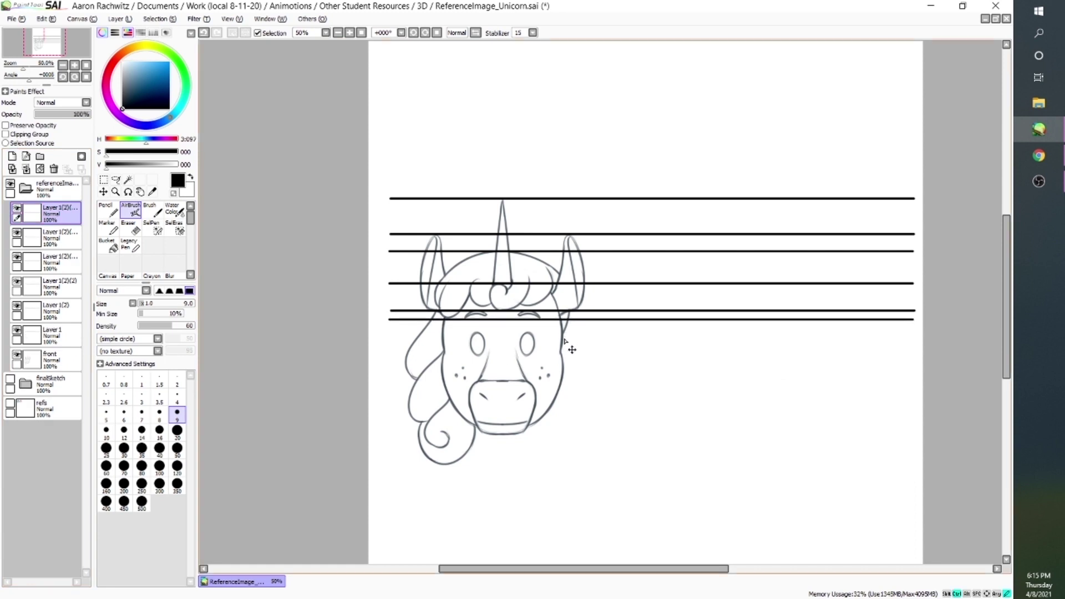
pyautogui.moveTo(50, 212); pyautogui.dragTo(12, 157)
pyautogui.moveTo(583, 363); pyautogui.dragTo(584, 374)
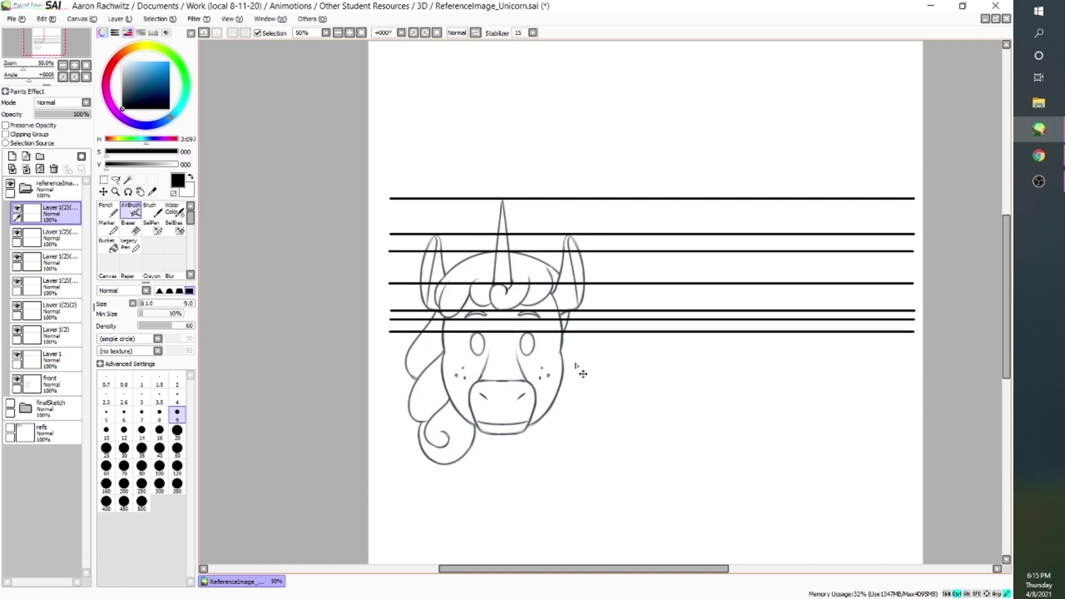
# - Add two more guide line copies, one at the bottom of the eyes and one along the muzzle's upper edge
pyautogui.moveTo(55, 214); pyautogui.dragTo(13, 158)
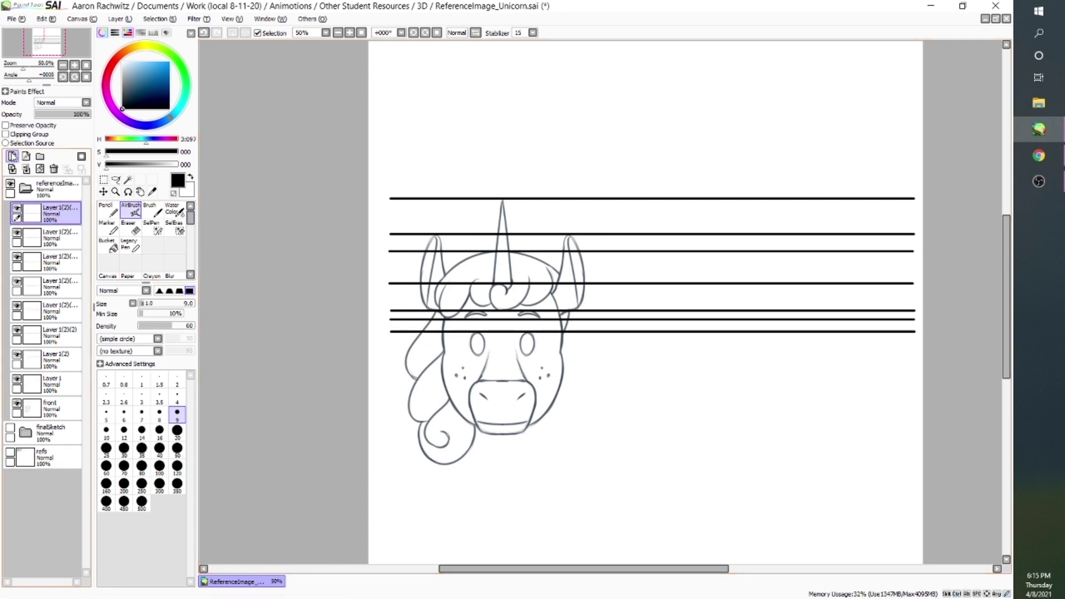
pyautogui.moveTo(562, 362); pyautogui.dragTo(565, 392)
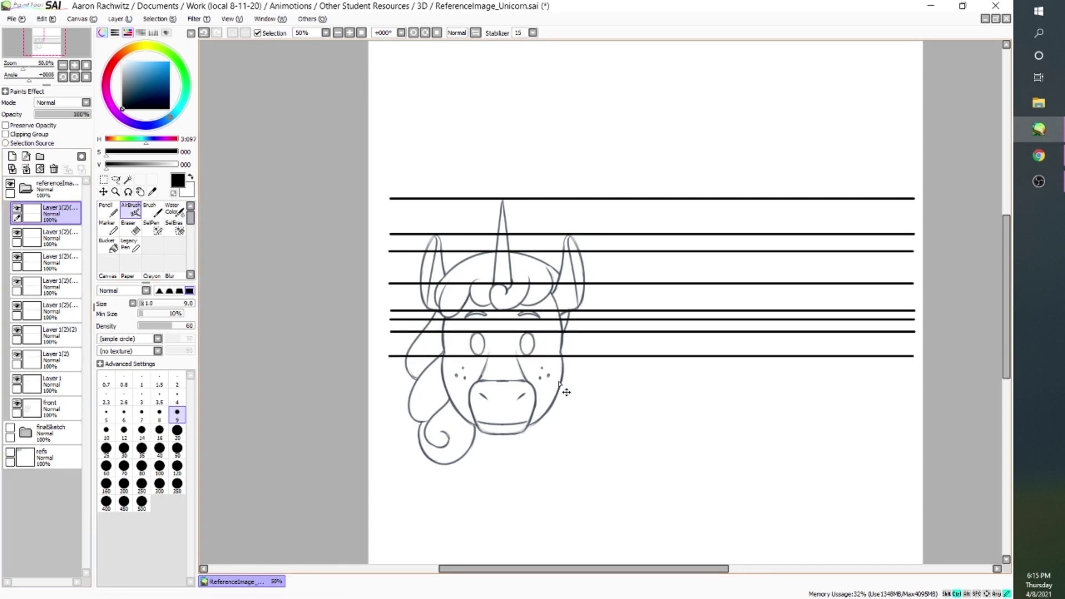
pyautogui.moveTo(53, 212); pyautogui.dragTo(21, 158)
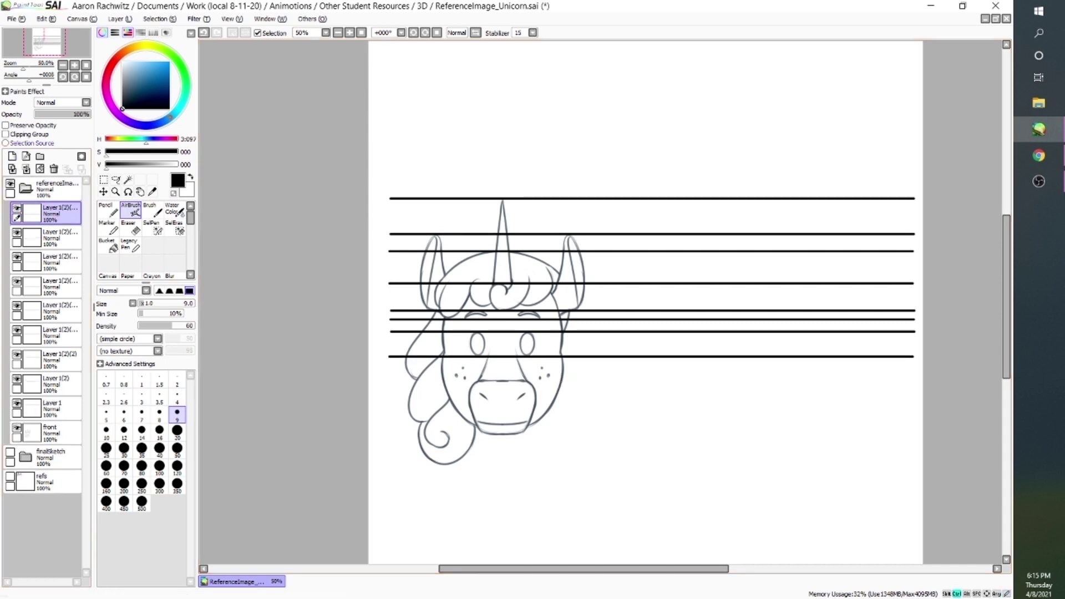
pyautogui.moveTo(568, 383); pyautogui.dragTo(570, 409)
# - Duplicate the muzzle guide line and align the copy with the top of the nostrils
pyautogui.moveTo(50, 212); pyautogui.dragTo(11, 159)
pyautogui.moveTo(569, 411); pyautogui.dragTo(569, 425)
pyautogui.hotkey('ctrl', 'Down')
pyautogui.hotkey('ctrl', 'Down')
pyautogui.hotkey('ctrl', 'Down')
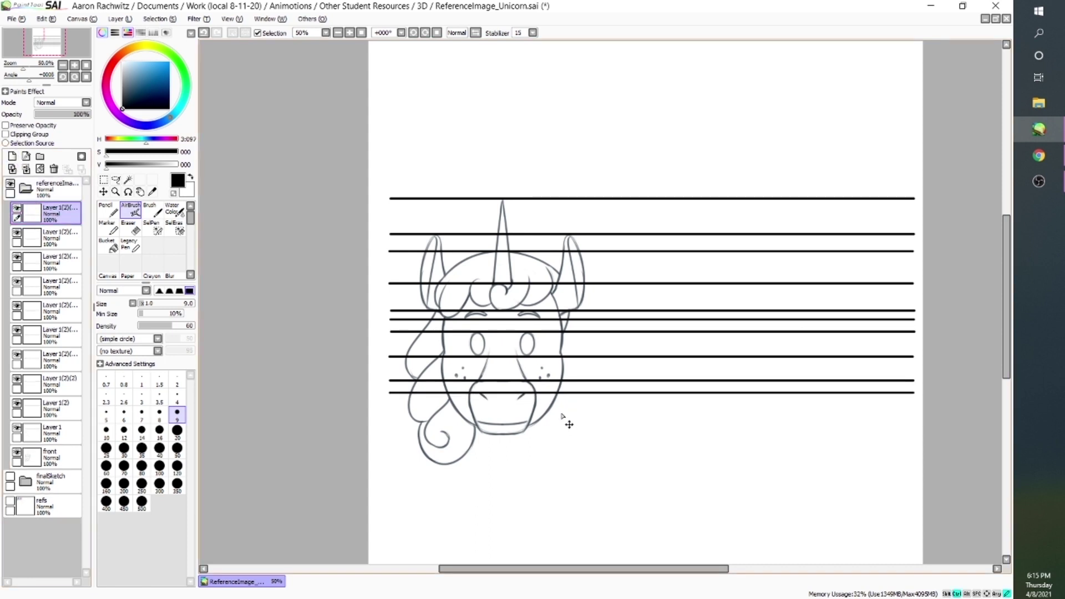
# - Add two more guide line copies, one at the bottom of the nostrils and one at the mouth line
pyautogui.moveTo(52, 212); pyautogui.dragTo(12, 159)
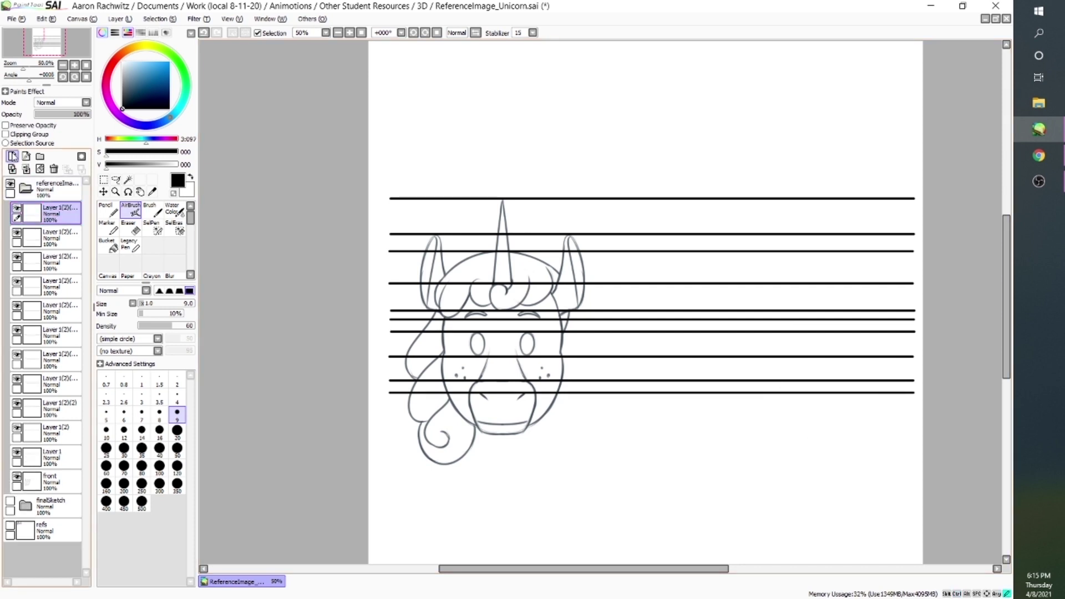
pyautogui.moveTo(556, 424); pyautogui.dragTo(555, 428)
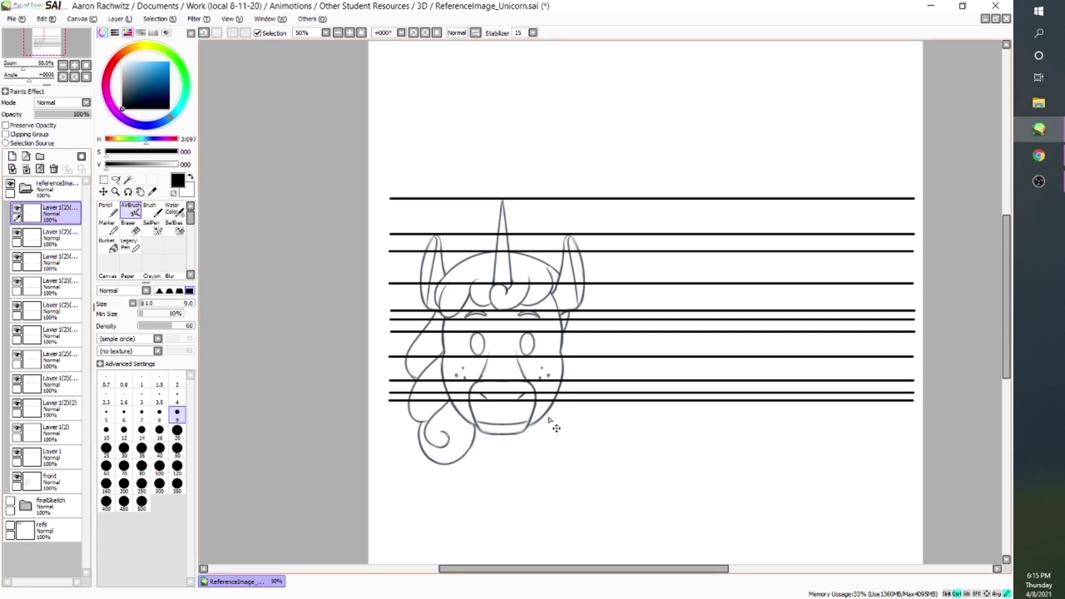
pyautogui.moveTo(52, 212); pyautogui.dragTo(11, 157)
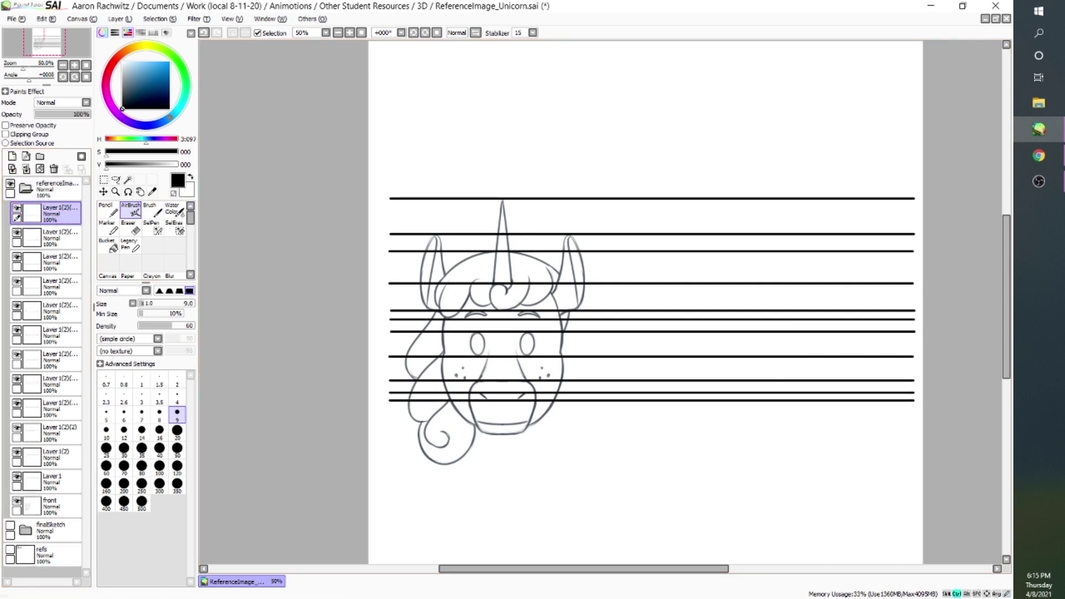
pyautogui.moveTo(588, 424); pyautogui.dragTo(587, 445)
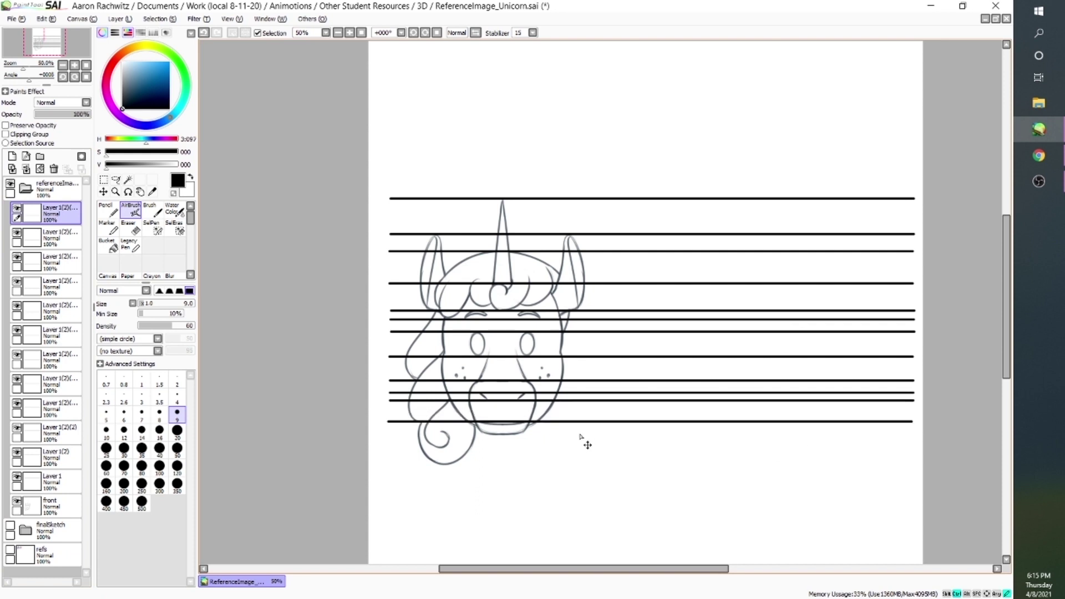
# - Add two more guide line copies, one under the chin and one at the bottom of the mane's curl
pyautogui.moveTo(71, 212); pyautogui.dragTo(12, 157)
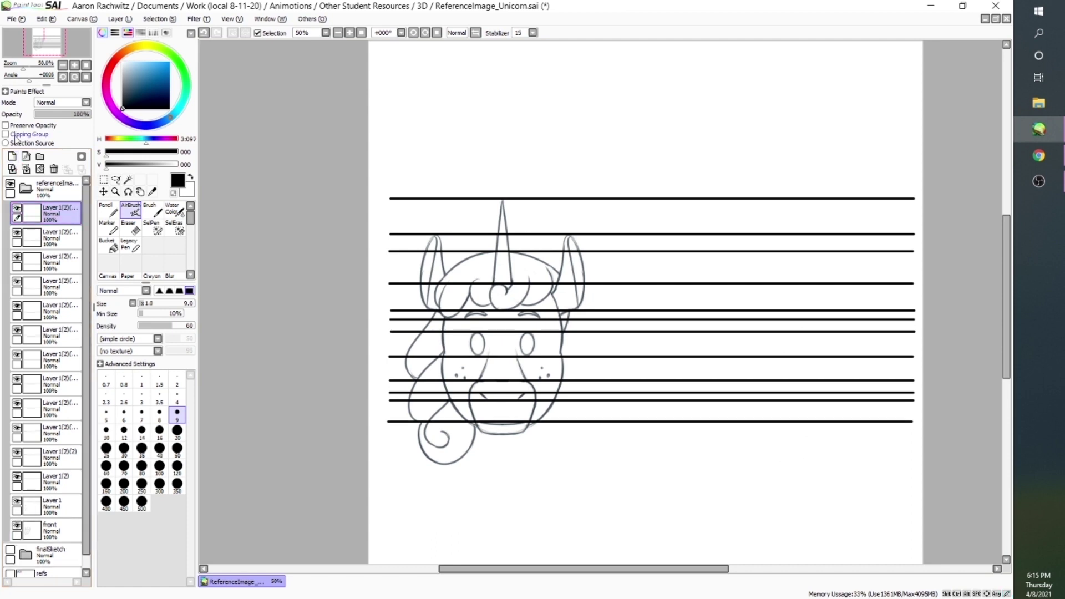
pyautogui.moveTo(569, 439); pyautogui.dragTo(571, 449)
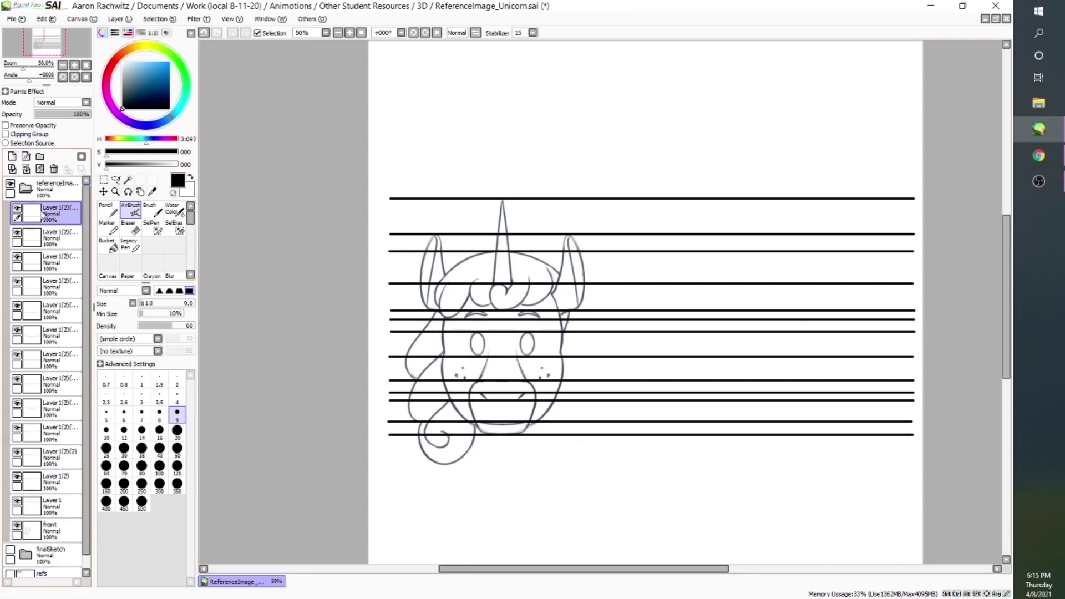
pyautogui.moveTo(61, 213); pyautogui.dragTo(13, 157)
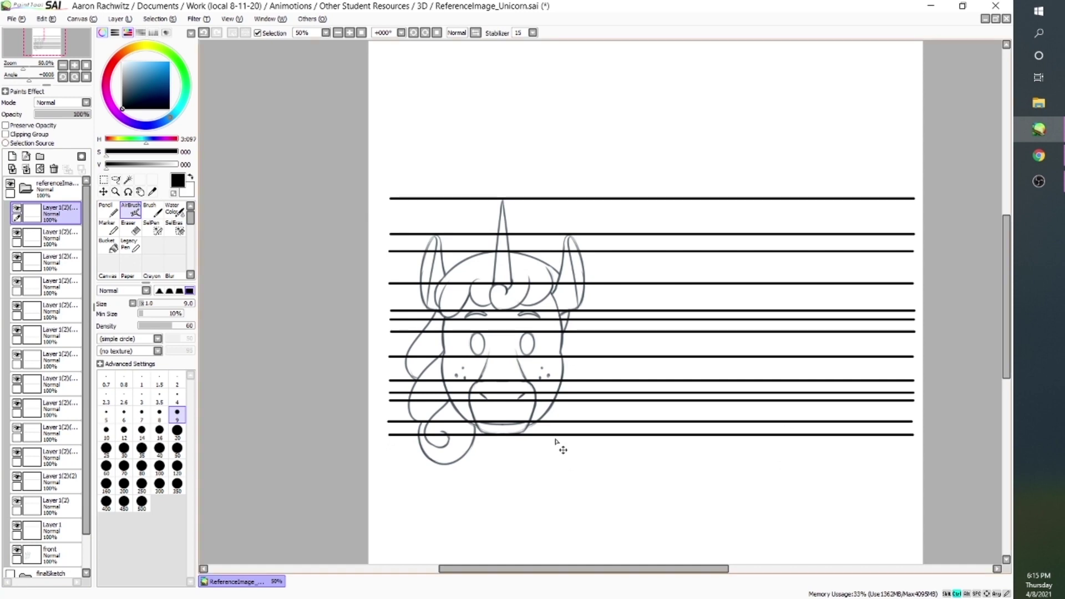
pyautogui.moveTo(556, 442); pyautogui.dragTo(562, 476)
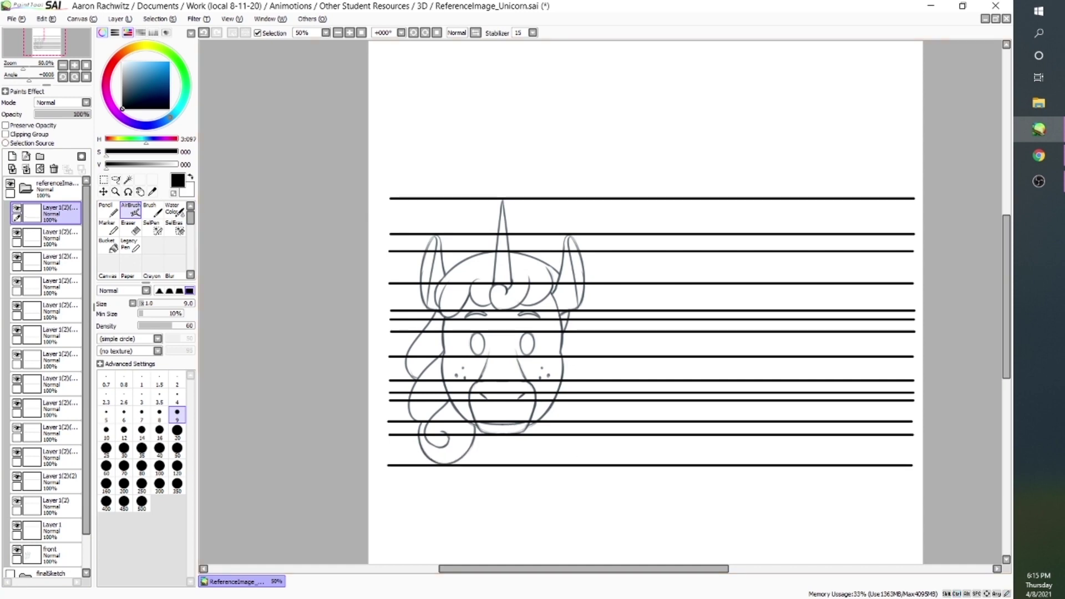
# - Merge all the duplicated guide line layers down into the single Layer1
pyautogui.click(26, 168)
pyautogui.click(26, 168)
pyautogui.click(26, 169)
pyautogui.click(26, 168)
pyautogui.click(26, 169)
pyautogui.click(26, 168)
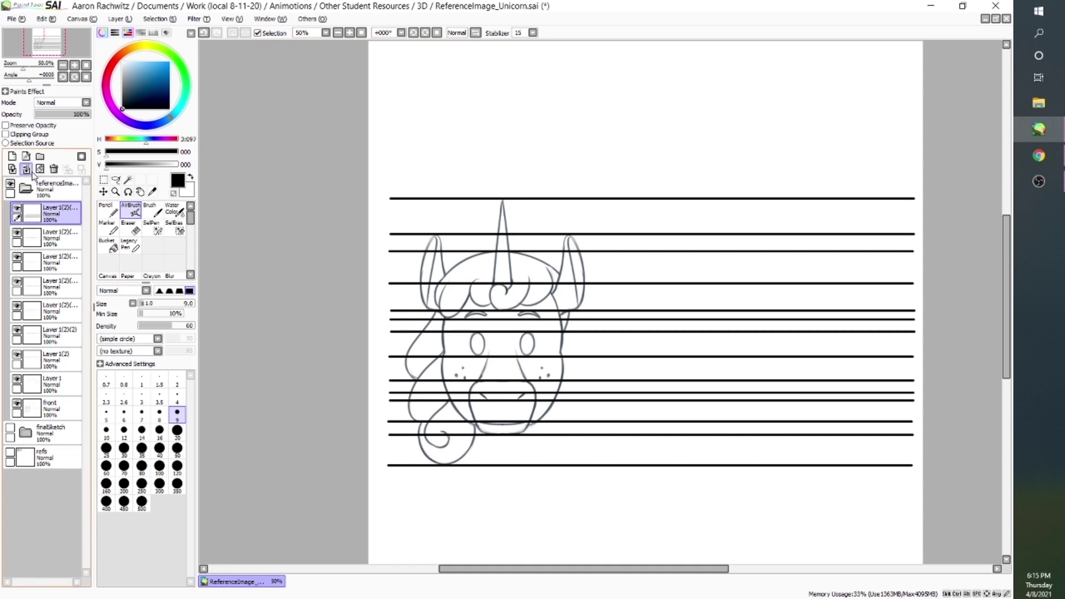
pyautogui.click(26, 169)
pyautogui.click(26, 168)
pyautogui.click(26, 168)
pyautogui.click(26, 168)
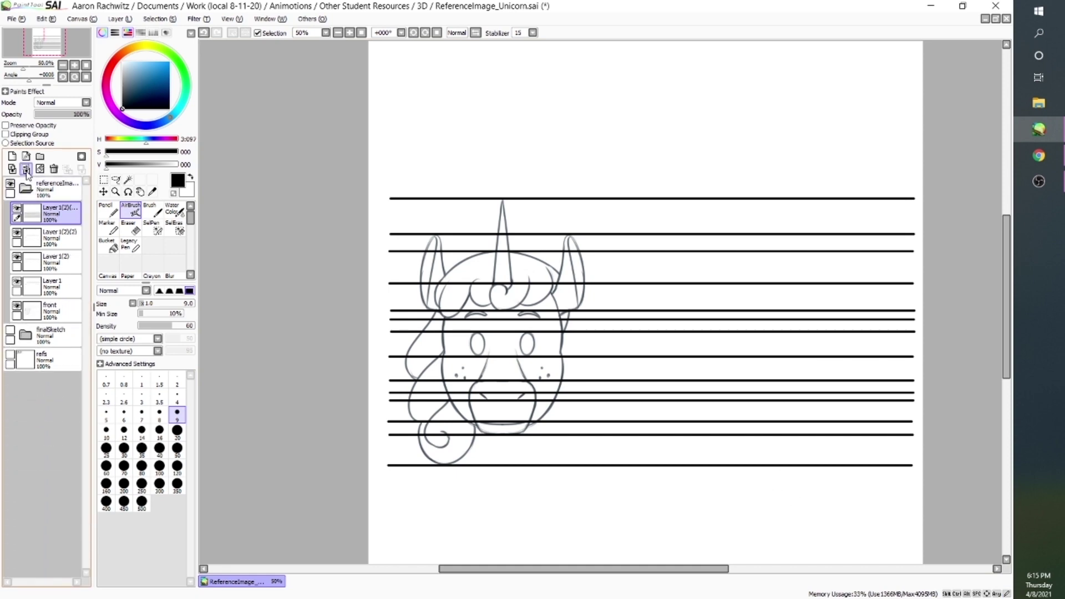
pyautogui.click(26, 168)
pyautogui.click(26, 168)
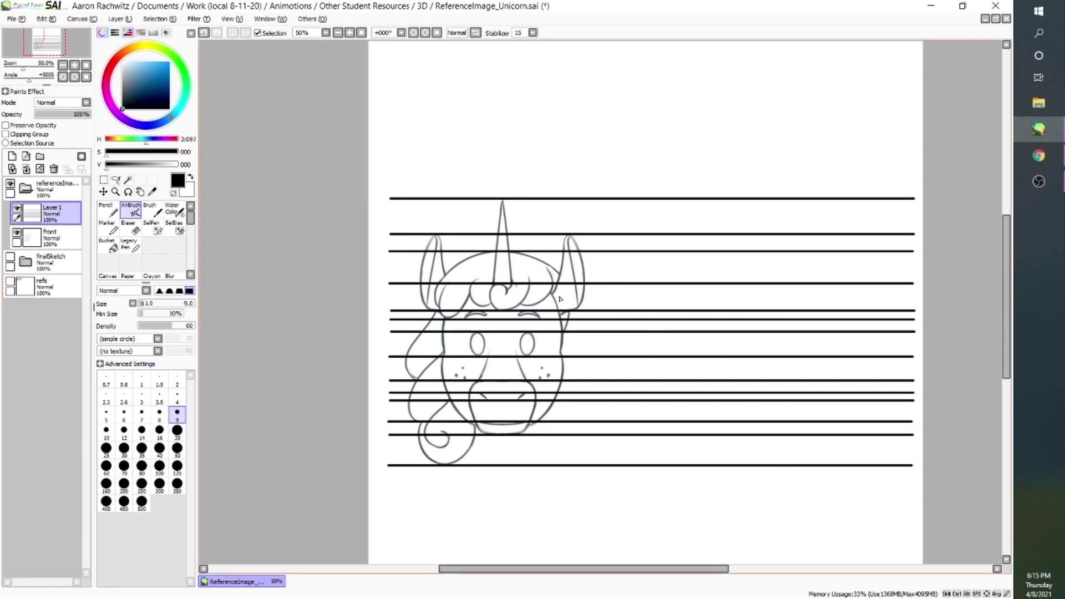
# - Lower the guide line layer's opacity to 15% and trim the uneven left ends of the lines
pyautogui.moveTo(72, 114); pyautogui.dragTo(42, 114)
pyautogui.click(103, 179)
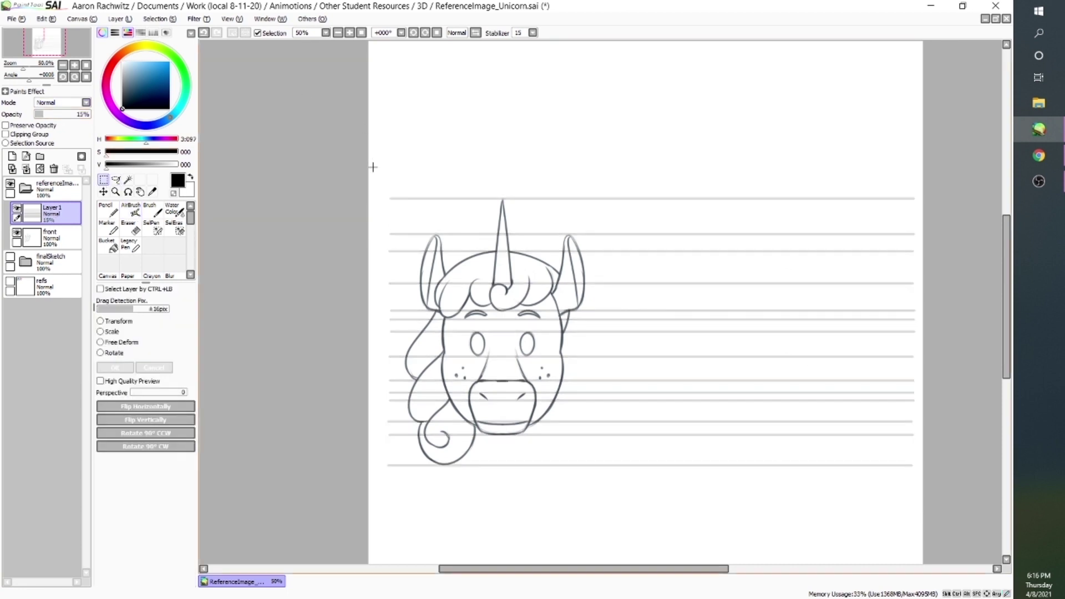
pyautogui.moveTo(374, 163)
pyautogui.mouseDown()
pyautogui.moveTo(403, 437)
pyautogui.moveTo(395, 476)
pyautogui.mouseUp()
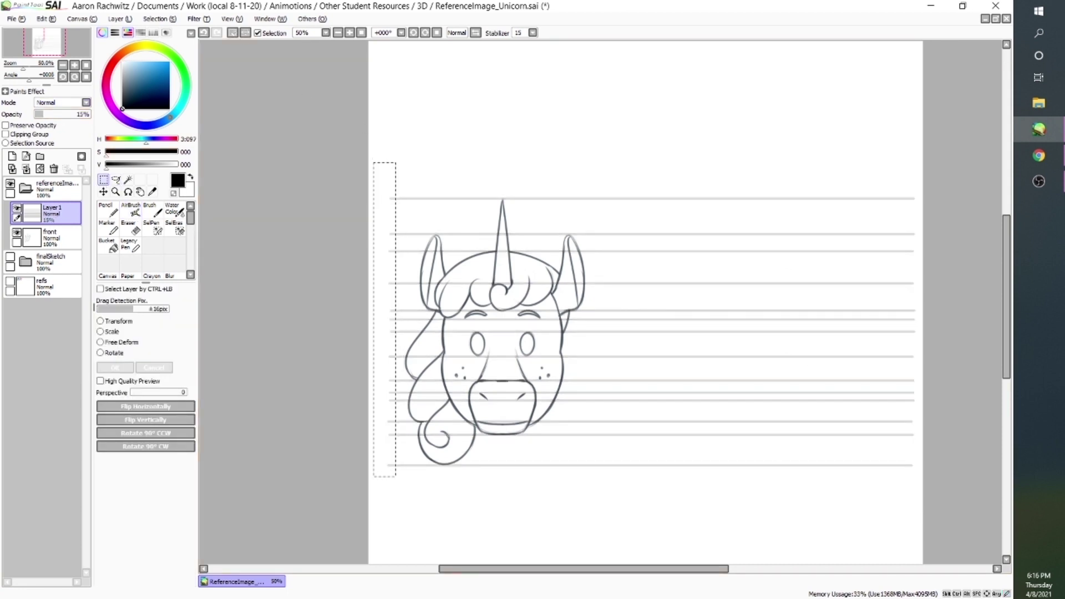
pyautogui.click(39, 170)
pyautogui.click(542, 238)
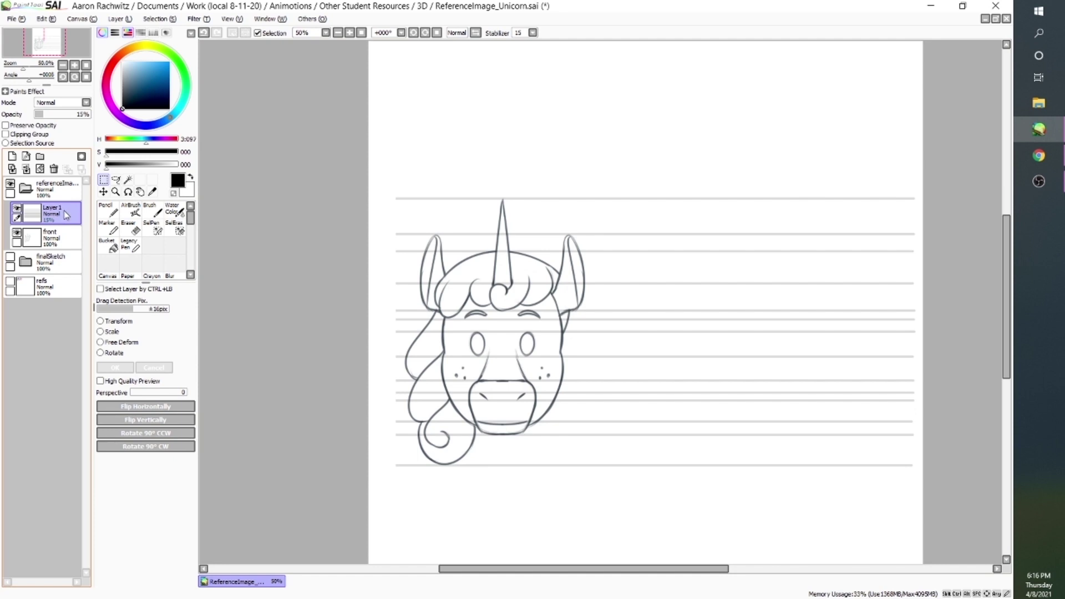
# - Set the guide line layer's blending mode to Multiply
pyautogui.moveTo(404, 402); pyautogui.dragTo(375, 315)
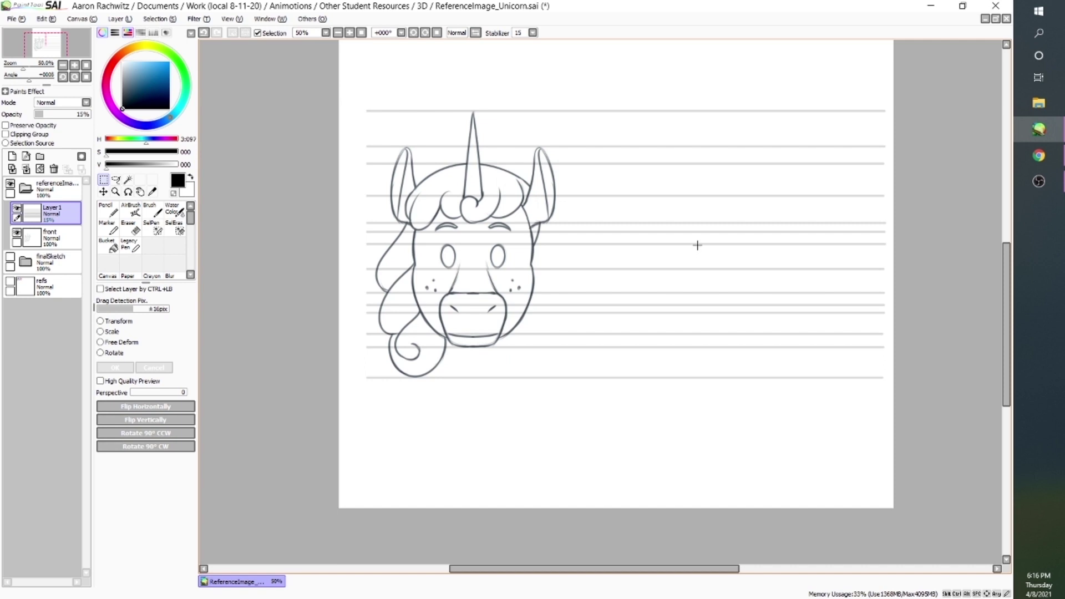
pyautogui.click(86, 103)
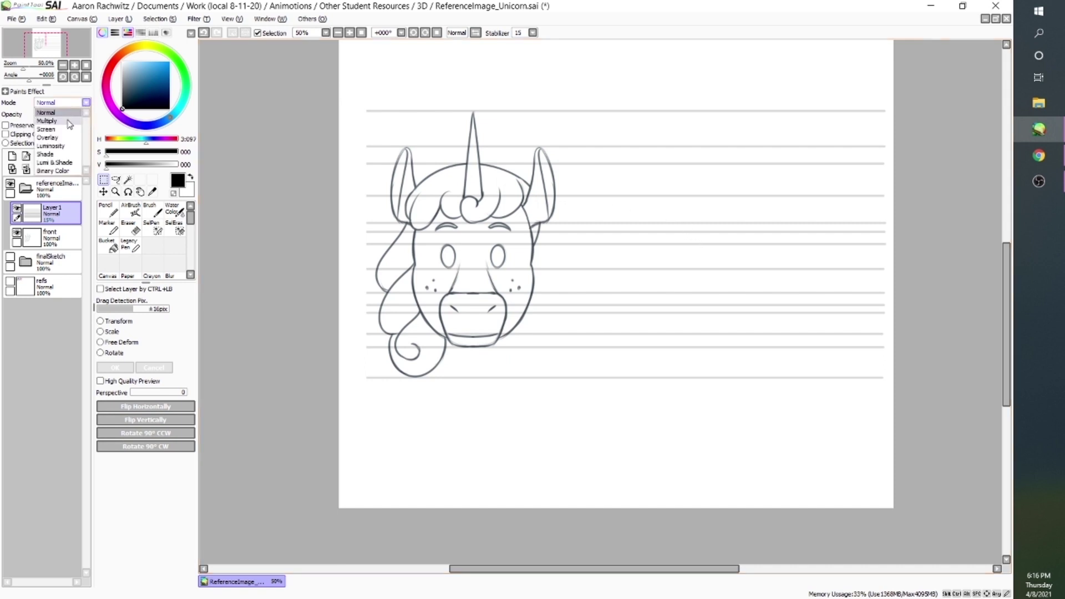
pyautogui.click(47, 121)
# - Add a new layer above the front layer and name it "side"
pyautogui.click(55, 238)
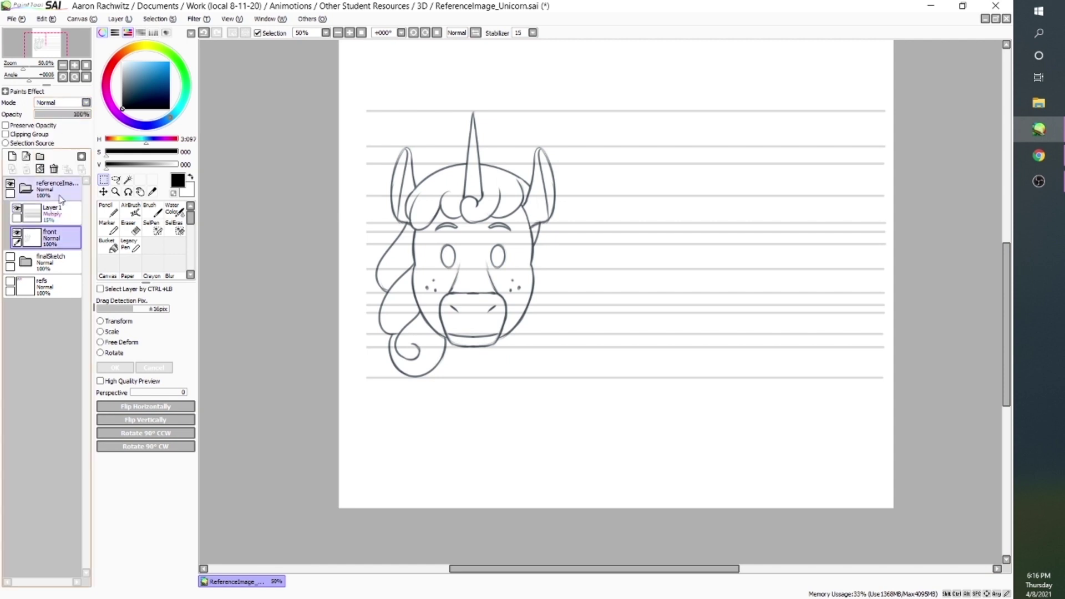
pyautogui.click(12, 156)
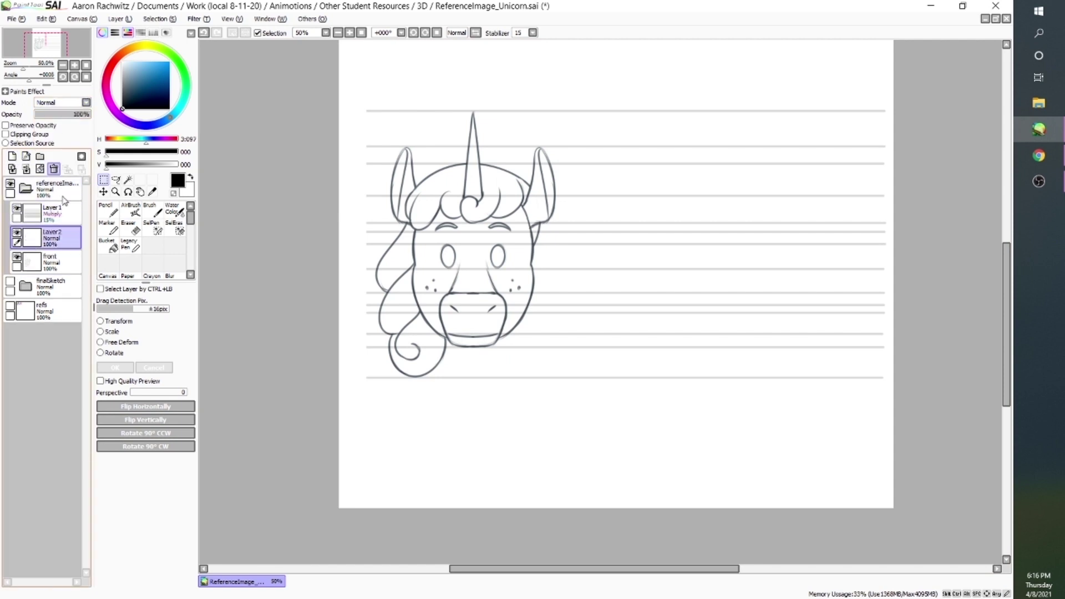
pyautogui.doubleClick(53, 232)
pyautogui.write('s')
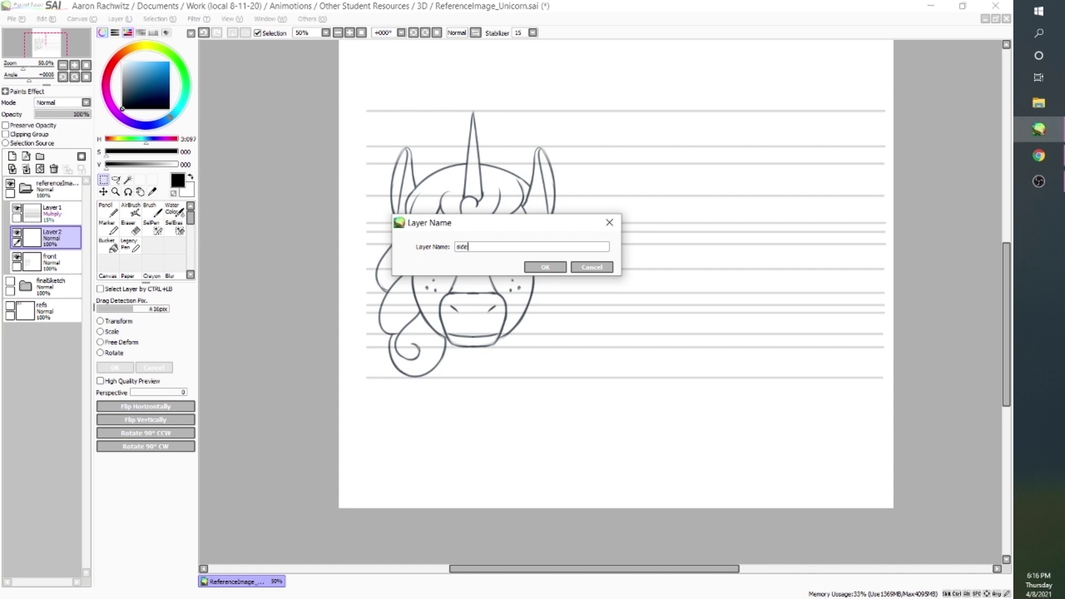
pyautogui.write('ide')
pyautogui.press('Return')
# - Draw the side-view crown and forehead curve plus the muzzle's bridge and front beside the front view, following the guide lines
pyautogui.click(131, 210)
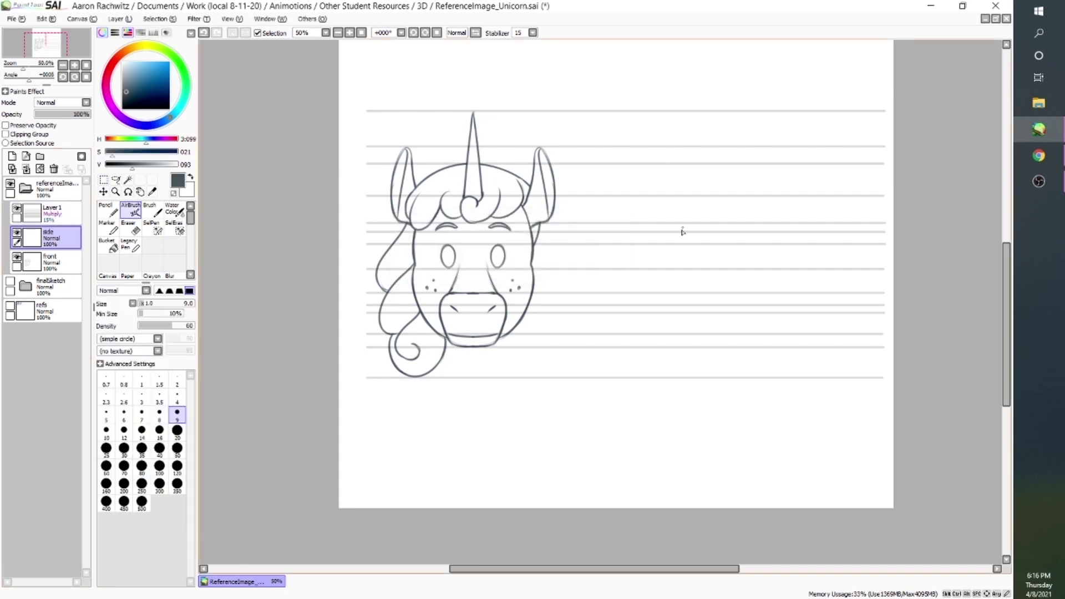
pyautogui.scroll(1, 729, 243)
pyautogui.moveTo(842, 152)
pyautogui.mouseDown()
pyautogui.moveTo(716, 154)
pyautogui.moveTo(675, 228)
pyautogui.mouseUp()
pyautogui.moveTo(605, 312); pyautogui.dragTo(572, 341)
pyautogui.moveTo(577, 323); pyautogui.dragTo(670, 273)
pyautogui.press('e')
pyautogui.moveTo(620, 303); pyautogui.dragTo(602, 400)
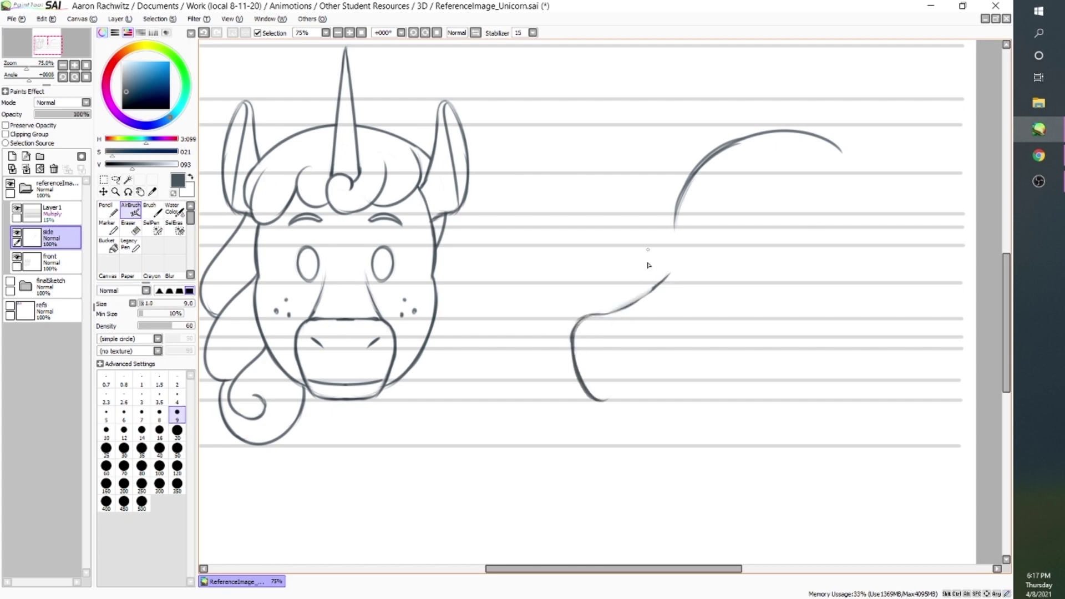
# - Shift the muzzle lines slightly closer to the head and join them to the forehead with a continuous profile line
pyautogui.moveTo(649, 266); pyautogui.dragTo(620, 408)
pyautogui.hotkey('ctrl', 't')
pyautogui.moveTo(670, 273); pyautogui.dragTo(656, 274)
pyautogui.moveTo(632, 333); pyautogui.dragTo(649, 333)
pyautogui.click(126, 213)
pyautogui.hotkey('ctrl', 'd')
pyautogui.moveTo(675, 196)
pyautogui.mouseDown()
pyautogui.moveTo(671, 273)
pyautogui.moveTo(617, 317)
pyautogui.mouseUp()
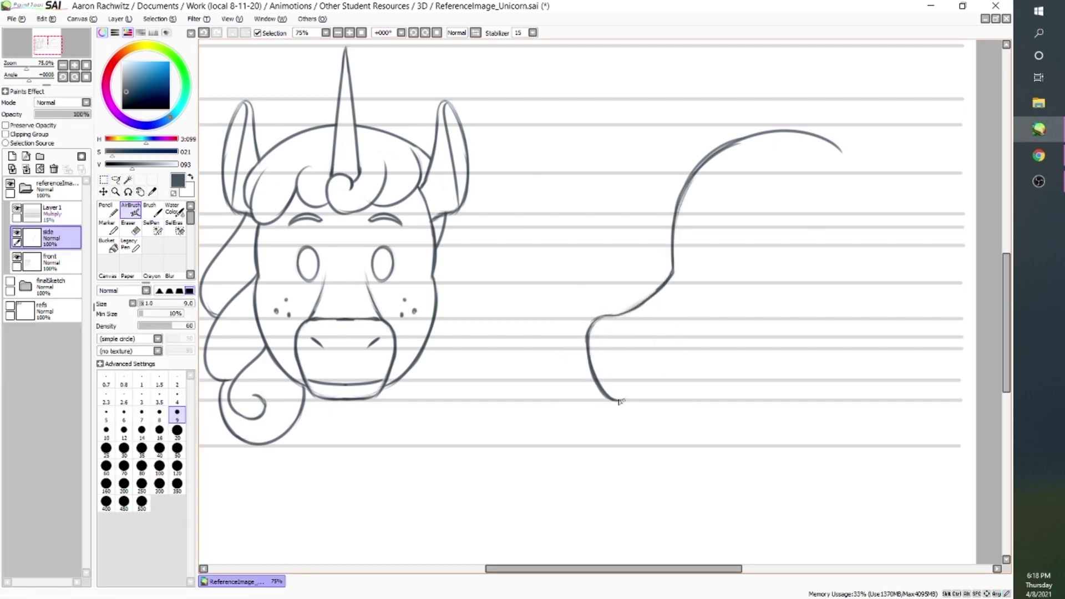
pyautogui.moveTo(619, 400); pyautogui.dragTo(648, 380)
pyautogui.moveTo(612, 317); pyautogui.dragTo(646, 320)
pyautogui.hotkey('ctrl', 'z')
pyautogui.hotkey('ctrl', 'z')
# - Draw the side view's rounded jaw and its underside running to the muzzle, smoothing the line in the flipped view
pyautogui.moveTo(845, 278); pyautogui.dragTo(805, 393)
pyautogui.press('h')
pyautogui.moveTo(353, 280); pyautogui.dragTo(574, 401)
pyautogui.press('e')
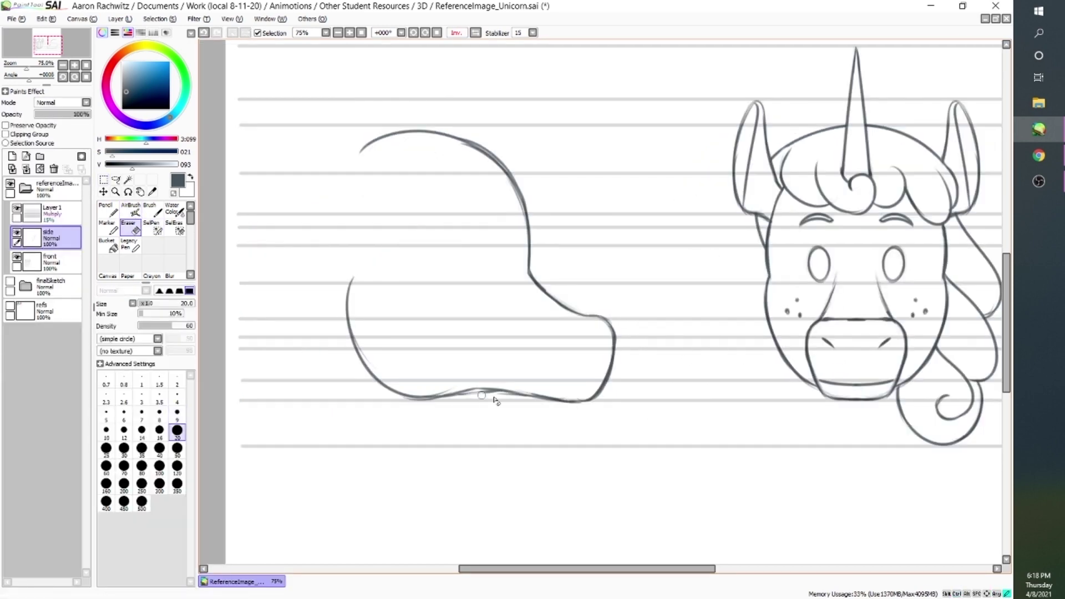
pyautogui.moveTo(499, 392); pyautogui.dragTo(432, 396)
pyautogui.press('b')
pyautogui.moveTo(398, 393); pyautogui.dragTo(458, 393)
pyautogui.moveTo(350, 327)
pyautogui.mouseDown()
pyautogui.moveTo(434, 398)
pyautogui.moveTo(511, 390)
pyautogui.mouseUp()
pyautogui.hotkey('ctrl', 'z')
pyautogui.moveTo(387, 394); pyautogui.dragTo(369, 377)
# - Draw the side-view eye and eyebrow, and outline the muzzle with its nostril and mouth line
pyautogui.moveTo(517, 247); pyautogui.dragTo(516, 277)
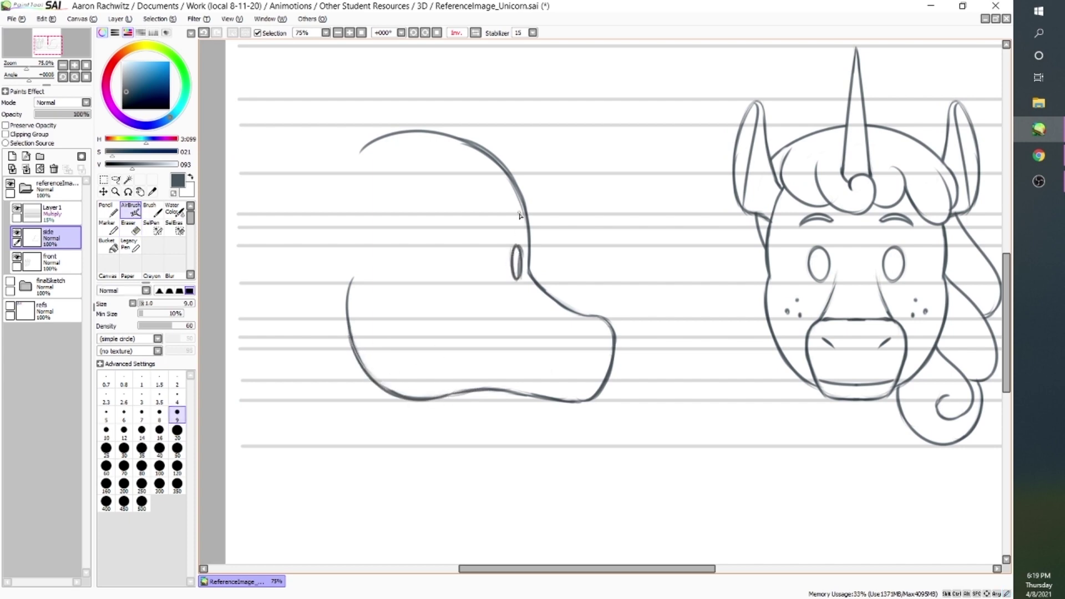
pyautogui.moveTo(525, 218); pyautogui.dragTo(509, 225)
pyautogui.moveTo(580, 318); pyautogui.dragTo(561, 400)
pyautogui.moveTo(561, 400)
pyautogui.mouseDown()
pyautogui.moveTo(566, 351)
pyautogui.moveTo(559, 375)
pyautogui.mouseUp()
pyautogui.moveTo(597, 337); pyautogui.dragTo(605, 351)
pyautogui.moveTo(558, 379); pyautogui.dragTo(605, 384)
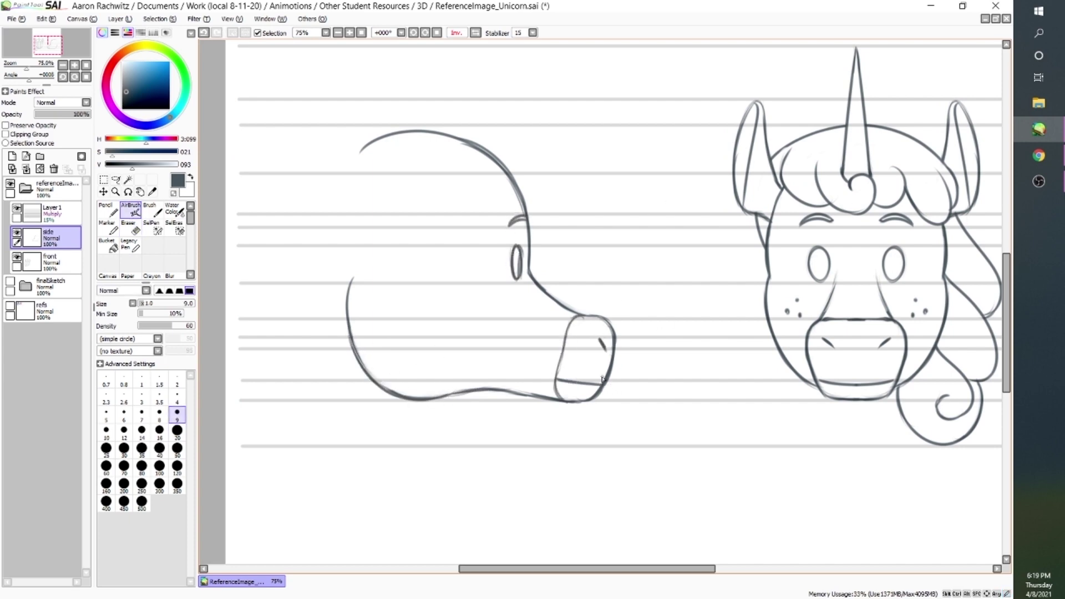
# - Draw the side-view ear with its inner fold up to the ear-tip guide line, erasing the rough placement oval
pyautogui.moveTo(422, 181)
pyautogui.mouseDown()
pyautogui.moveTo(406, 219)
pyautogui.moveTo(437, 180)
pyautogui.mouseUp()
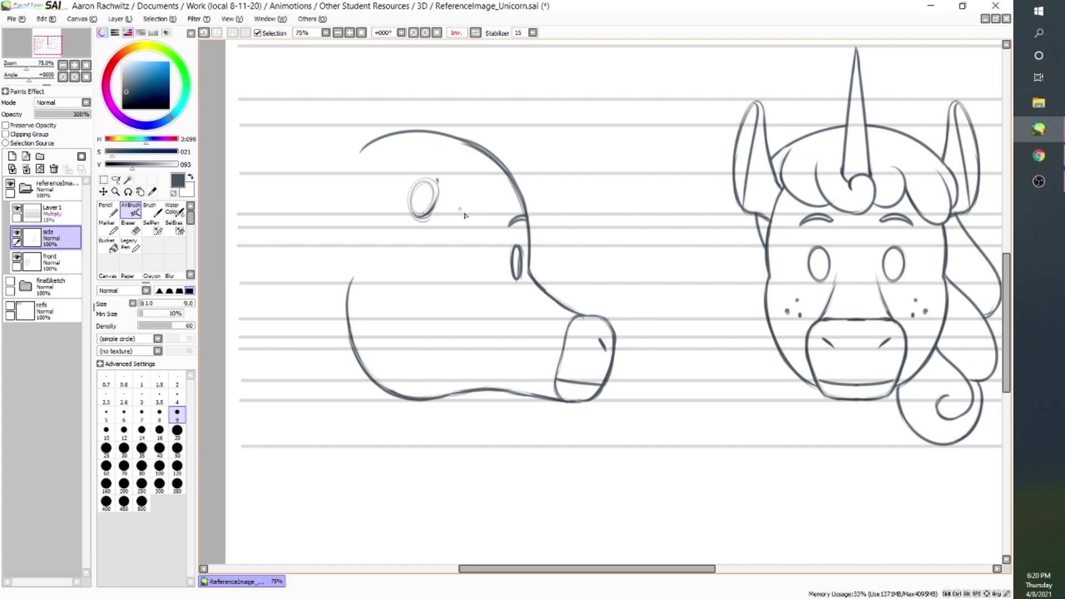
pyautogui.moveTo(393, 106)
pyautogui.mouseDown()
pyautogui.moveTo(413, 105)
pyautogui.moveTo(437, 181)
pyautogui.moveTo(394, 171)
pyautogui.moveTo(409, 100)
pyautogui.moveTo(417, 186)
pyautogui.moveTo(387, 137)
pyautogui.mouseUp()
pyautogui.hotkey('ctrl', 'z')
pyautogui.press('e')
pyautogui.press('b')
pyautogui.press('e')
pyautogui.moveTo(414, 201)
pyautogui.mouseDown()
pyautogui.moveTo(424, 180)
pyautogui.moveTo(422, 218)
pyautogui.mouseUp()
pyautogui.moveTo(392, 114); pyautogui.dragTo(397, 98)
pyautogui.press('b')
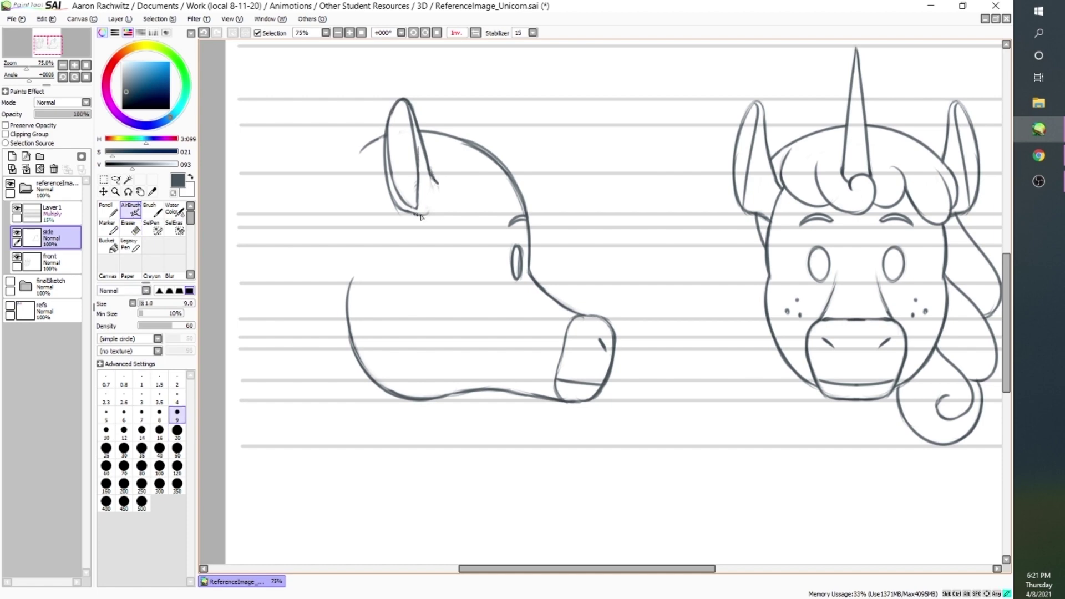
pyautogui.hotkey('ctrl', 'z')
pyautogui.moveTo(413, 213); pyautogui.dragTo(429, 217)
# - Draw the rounded back of the side-view head from the ear to the jaw and reposition the curve to fit
pyautogui.press('s')
pyautogui.moveTo(384, 134); pyautogui.dragTo(350, 340)
pyautogui.hotkey('ctrl', 't')
pyautogui.moveTo(391, 345); pyautogui.dragTo(374, 345)
pyautogui.press('Return')
pyautogui.hotkey('ctrl', 'd')
pyautogui.press('e')
pyautogui.moveTo(333, 303); pyautogui.dragTo(333, 320)
pyautogui.press('b')
pyautogui.moveTo(351, 279); pyautogui.dragTo(349, 322)
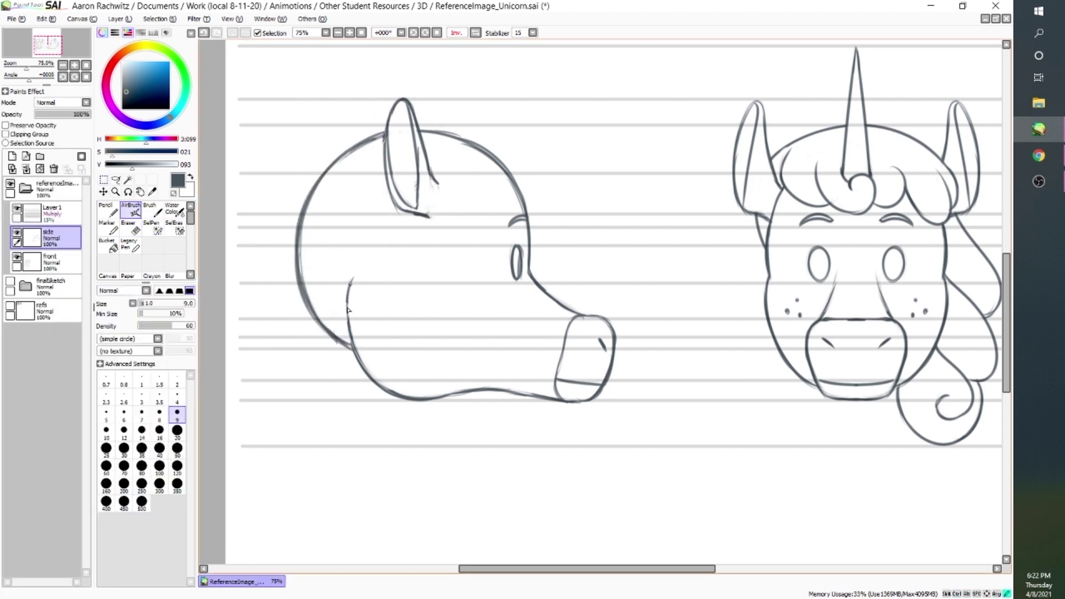
# - Draw the side-view horn angled forward from the forehead to the top guide line and restore the unflipped view
pyautogui.press('h')
pyautogui.moveTo(753, 167); pyautogui.dragTo(736, 209)
pyautogui.moveTo(666, 228)
pyautogui.mouseDown()
pyautogui.moveTo(607, 91)
pyautogui.moveTo(688, 203)
pyautogui.mouseUp()
pyautogui.moveTo(231, 462); pyautogui.dragTo(368, 411)
pyautogui.press('h')
pyautogui.press('m')
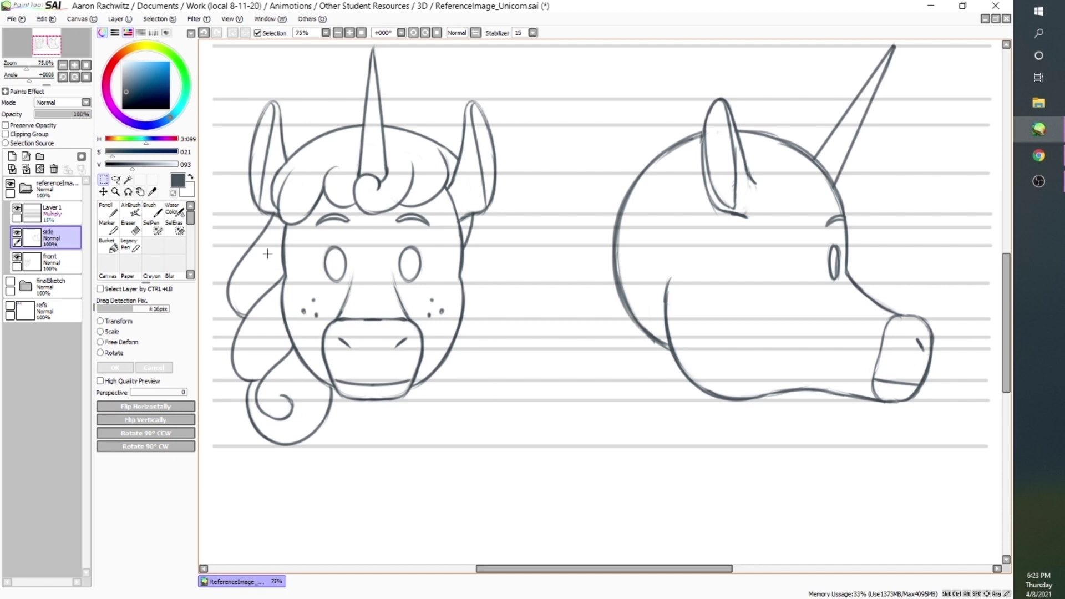
pyautogui.press('v')
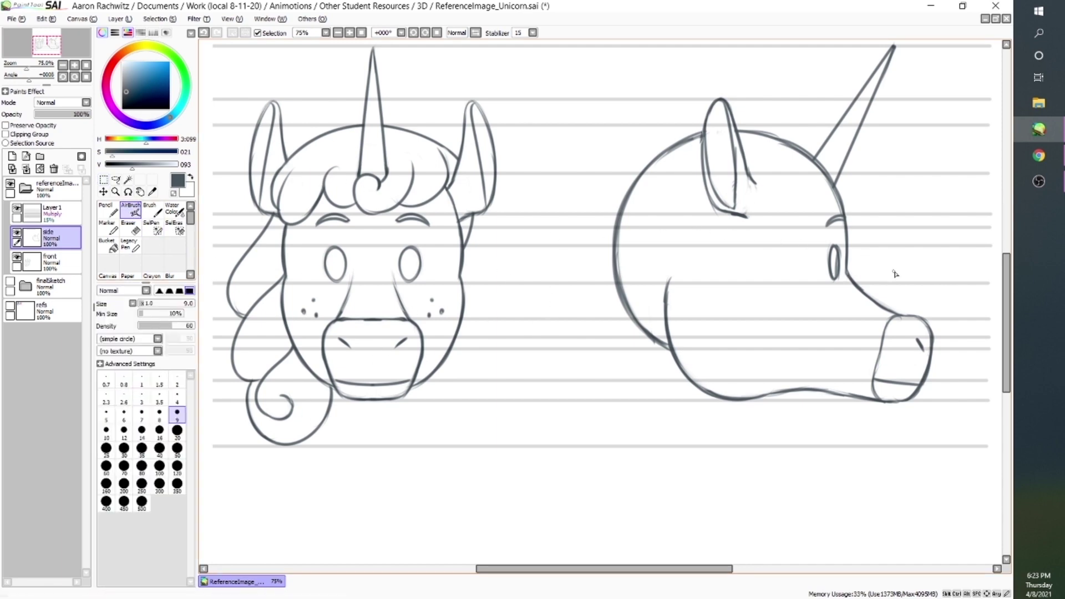
# - Fade the side layer to 34% and draw the mane's back contour and curled fringe on a new layer above it
pyautogui.press('space')
pyautogui.moveTo(906, 273)
pyautogui.mouseDown()
pyautogui.moveTo(851, 273)
pyautogui.moveTo(875, 274)
pyautogui.mouseUp()
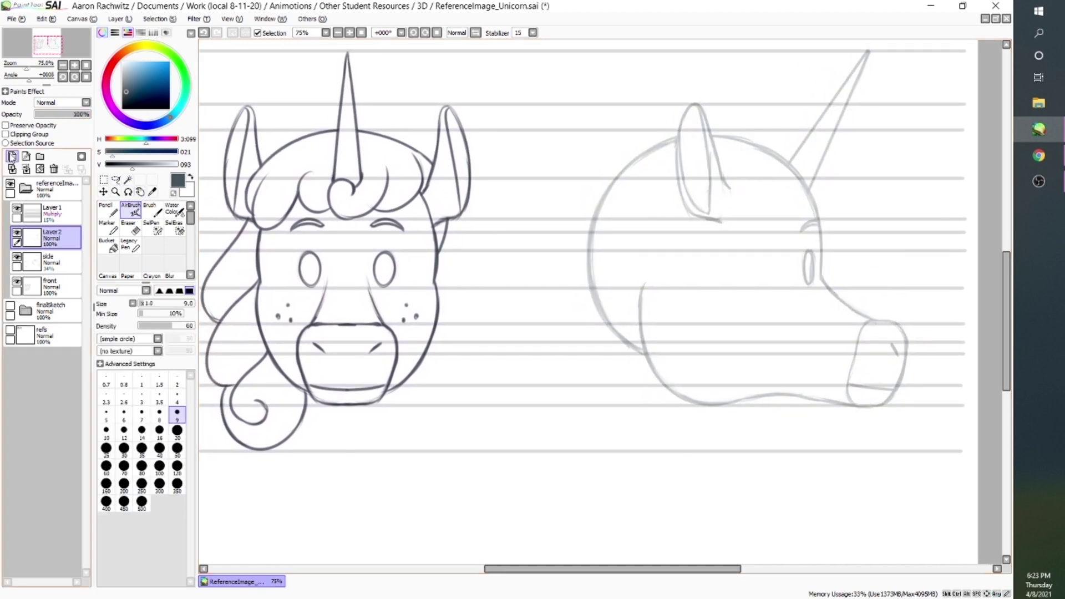
pyautogui.moveTo(815, 178); pyautogui.dragTo(801, 183)
pyautogui.moveTo(681, 131)
pyautogui.mouseDown()
pyautogui.moveTo(807, 147)
pyautogui.moveTo(589, 336)
pyautogui.mouseUp()
pyautogui.moveTo(793, 218)
pyautogui.mouseDown()
pyautogui.moveTo(780, 181)
pyautogui.moveTo(805, 210)
pyautogui.mouseUp()
pyautogui.moveTo(791, 154); pyautogui.dragTo(825, 178)
pyautogui.moveTo(780, 210); pyautogui.dragTo(743, 214)
pyautogui.moveTo(731, 152); pyautogui.dragTo(742, 213)
pyautogui.hotkey('ctrl', 't')
pyautogui.moveTo(713, 145)
pyautogui.mouseDown()
pyautogui.moveTo(745, 225)
pyautogui.moveTo(726, 332)
pyautogui.moveTo(696, 375)
pyautogui.mouseUp()
pyautogui.press('Return')
# - Draw the side-view mane's lower overlapping locks, ending in a spiral curl at the lowest guide line
pyautogui.moveTo(741, 315); pyautogui.dragTo(764, 387)
pyautogui.moveTo(722, 347); pyautogui.dragTo(650, 376)
pyautogui.moveTo(764, 377); pyautogui.dragTo(697, 393)
pyautogui.moveTo(766, 377); pyautogui.dragTo(782, 444)
pyautogui.moveTo(734, 412); pyautogui.dragTo(697, 397)
pyautogui.hotkey('ctrl', 'z')
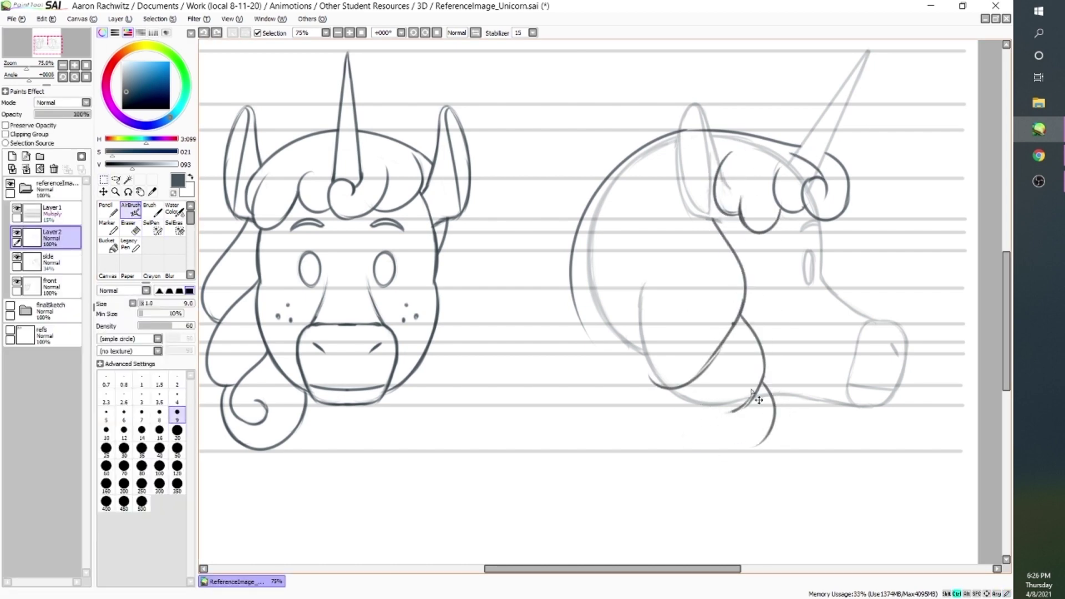
pyautogui.moveTo(779, 442); pyautogui.dragTo(703, 428)
pyautogui.moveTo(741, 315); pyautogui.dragTo(745, 396)
pyautogui.moveTo(761, 352); pyautogui.dragTo(777, 439)
pyautogui.moveTo(751, 383)
pyautogui.mouseDown()
pyautogui.moveTo(768, 402)
pyautogui.moveTo(672, 413)
pyautogui.mouseUp()
pyautogui.moveTo(585, 294)
pyautogui.mouseDown()
pyautogui.moveTo(740, 315)
pyautogui.moveTo(624, 365)
pyautogui.mouseUp()
pyautogui.moveTo(622, 365); pyautogui.dragTo(700, 423)
# - Erase the overlapping line ends in the mane and the head sketch lines hidden behind the hair
pyautogui.press('e')
pyautogui.moveTo(588, 302)
pyautogui.mouseDown()
pyautogui.moveTo(644, 358)
pyautogui.moveTo(731, 330)
pyautogui.mouseUp()
pyautogui.press('b')
pyautogui.press('e')
pyautogui.moveTo(752, 371); pyautogui.dragTo(740, 404)
pyautogui.click(52, 261)
pyautogui.moveTo(674, 139); pyautogui.dragTo(623, 324)
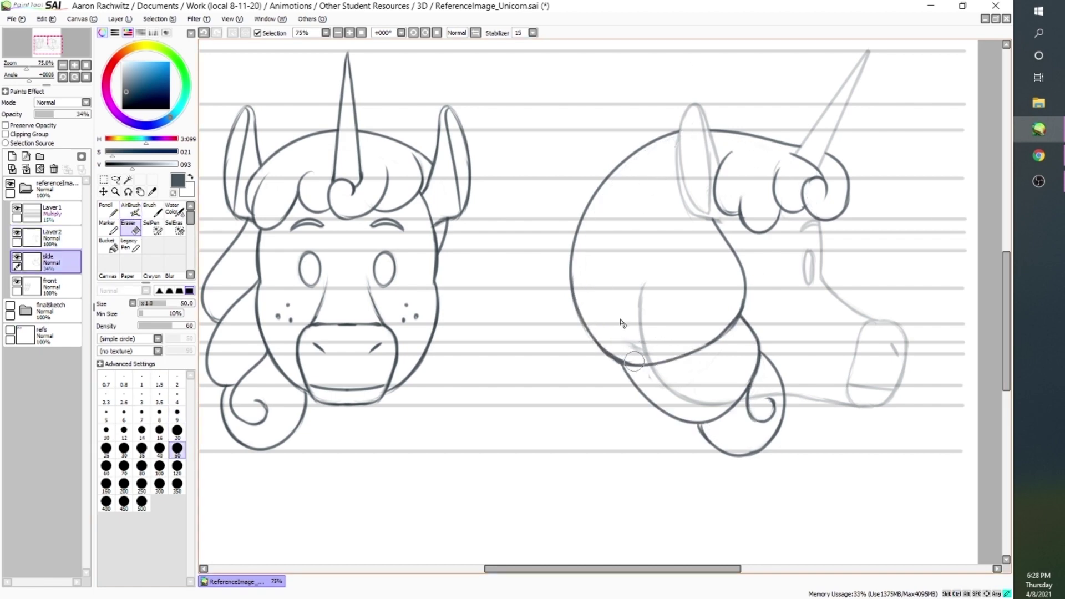
pyautogui.moveTo(642, 286); pyautogui.dragTo(716, 403)
pyautogui.press('b')
# - Restore the side layer to 100% opacity and merge the hair layer down into it
pyautogui.moveTo(53, 115); pyautogui.dragTo(90, 114)
pyautogui.hotkey('ctrl', 'e')
# - Add freckles to the side-view cheek below the eye
pyautogui.scroll(1, 964, 233)
pyautogui.click(897, 248)
pyautogui.scroll(-4, 859, 328)
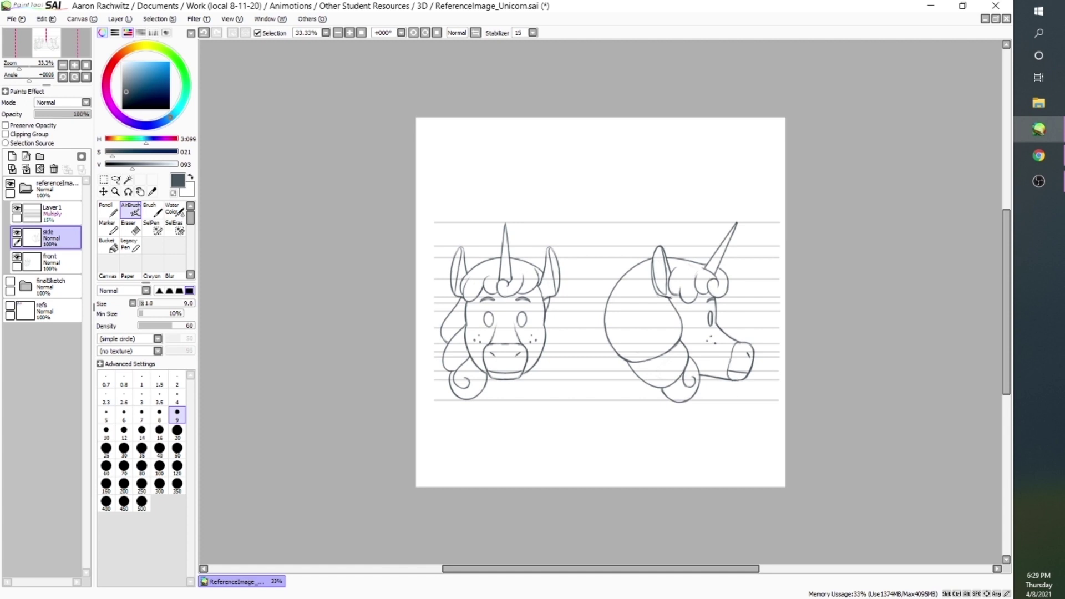
# - Collapse the reference image folder and show the refs layer
pyautogui.click(26, 188)
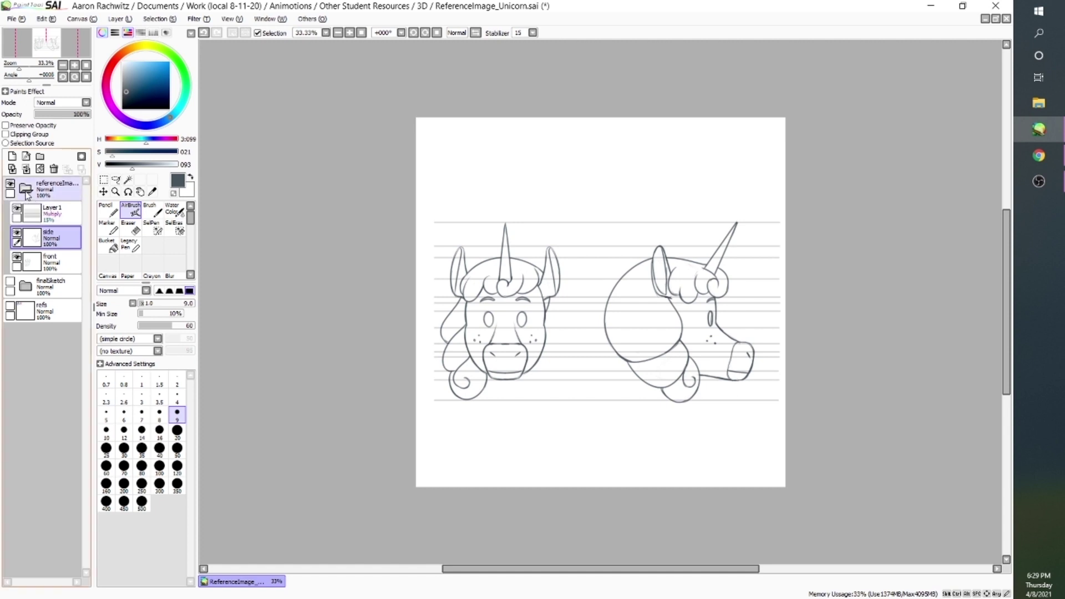
pyautogui.click(26, 189)
pyautogui.click(10, 233)
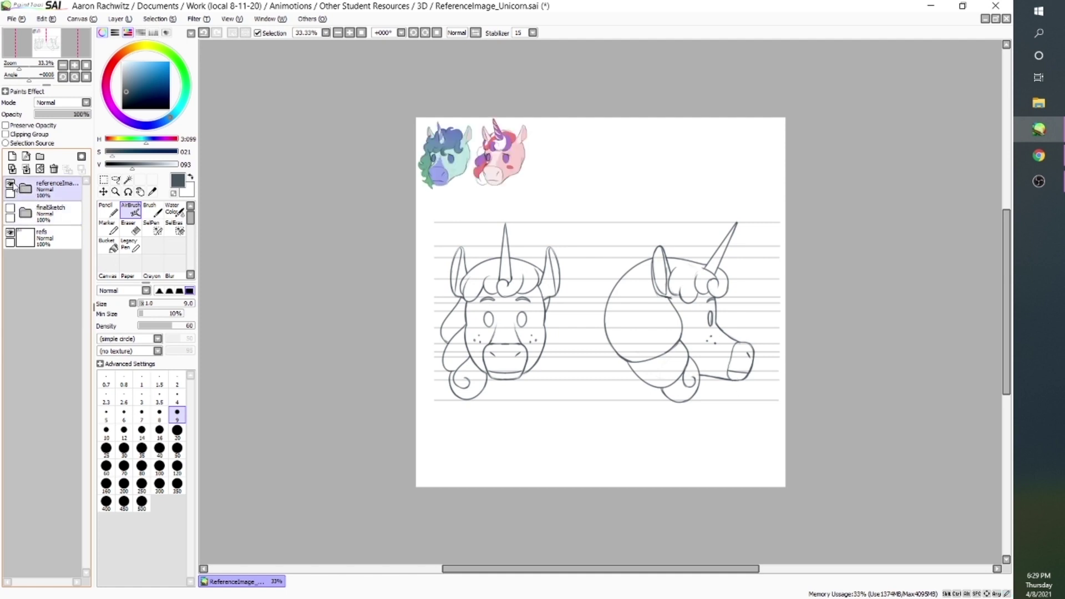
# - Show the finalSketch folder in place of the line art for comparison, and switch back to the reference line art
pyautogui.click(10, 183)
pyautogui.click(10, 208)
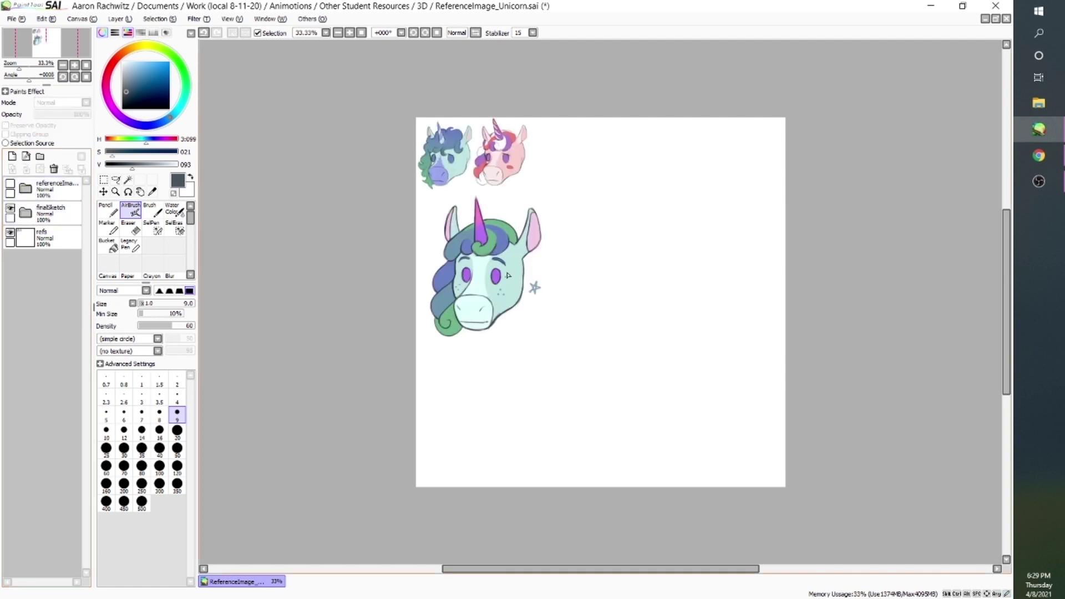
pyautogui.click(50, 211)
pyautogui.click(10, 208)
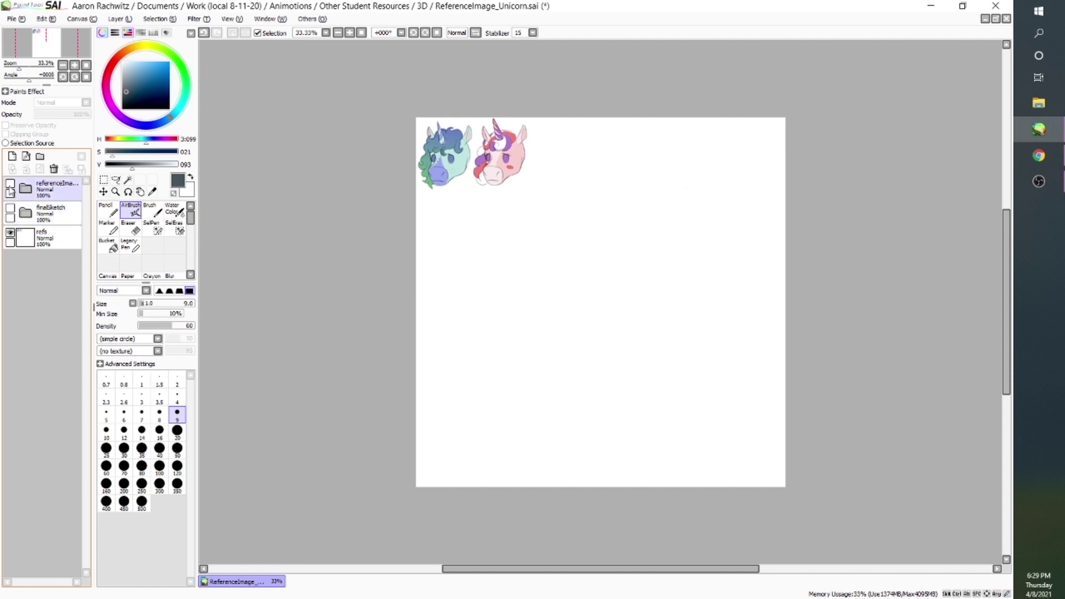
pyautogui.click(10, 183)
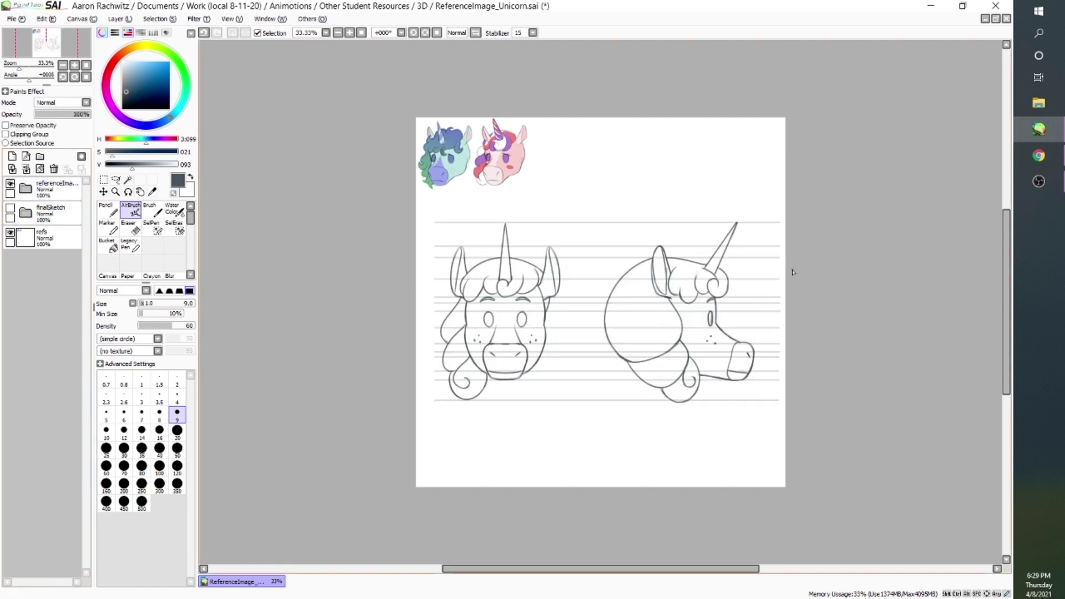